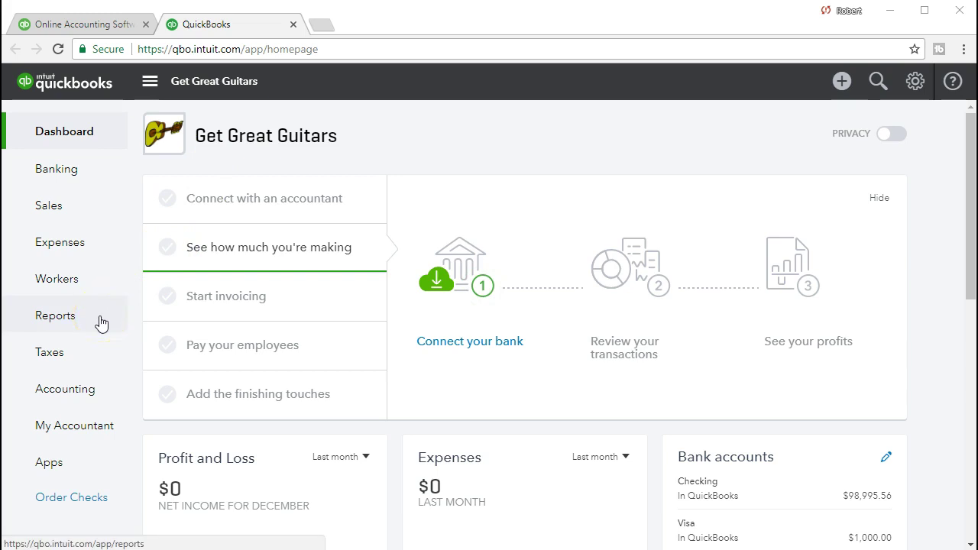
# - Run the Balance Sheet report for the period 01/01/2021 to 02/28/2021
pyautogui.click(102, 323)
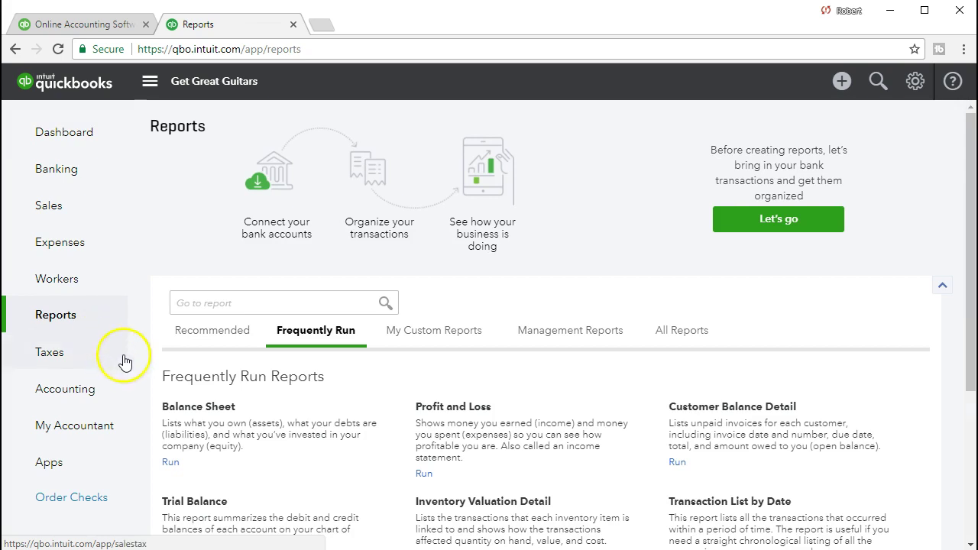
pyautogui.click(177, 412)
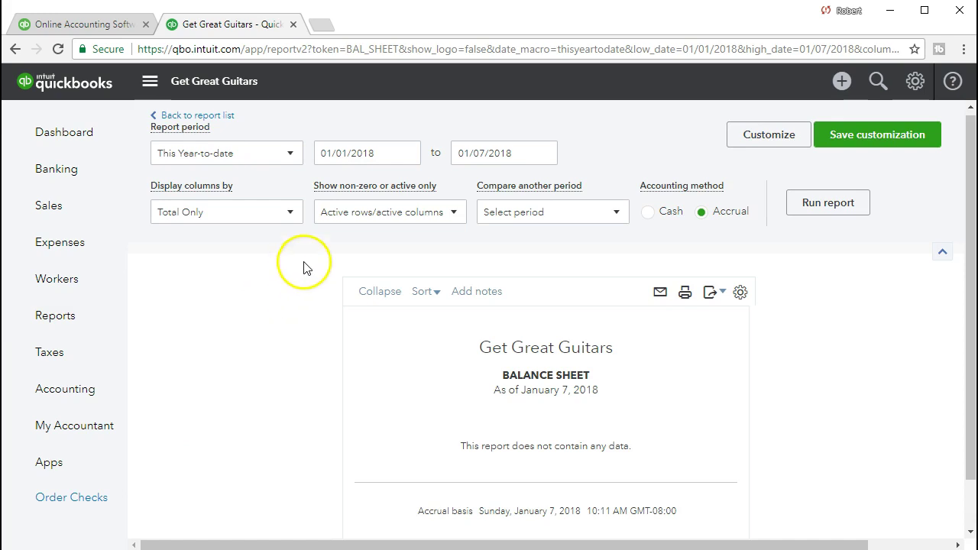
pyautogui.moveTo(380, 153); pyautogui.dragTo(312, 150)
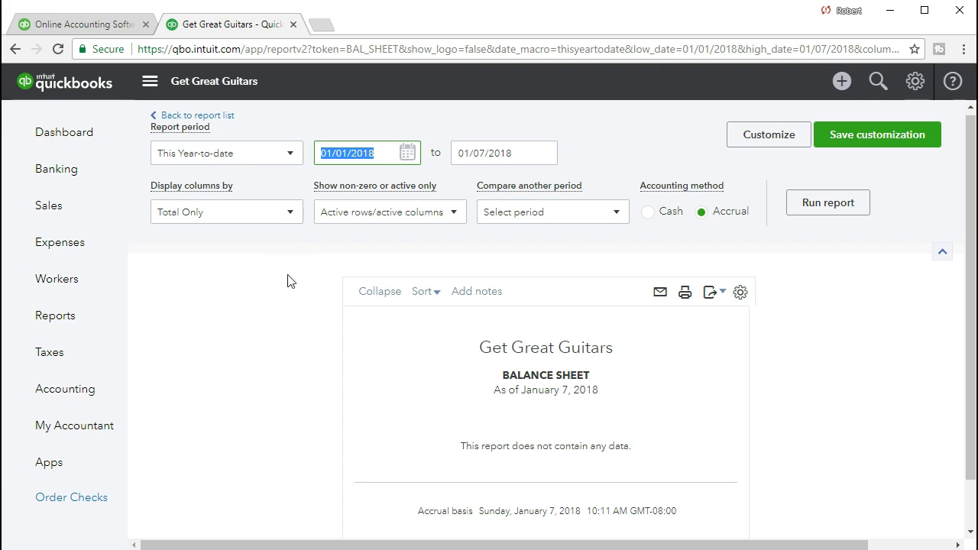
pyautogui.write('0')
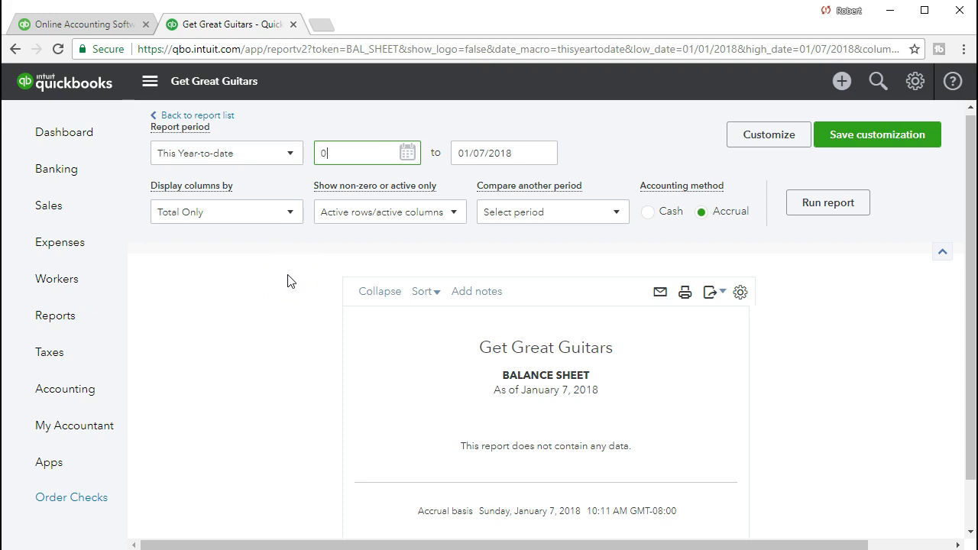
pyautogui.write('1/01/2021')
pyautogui.press('Tab')
pyautogui.press('BackSpace')
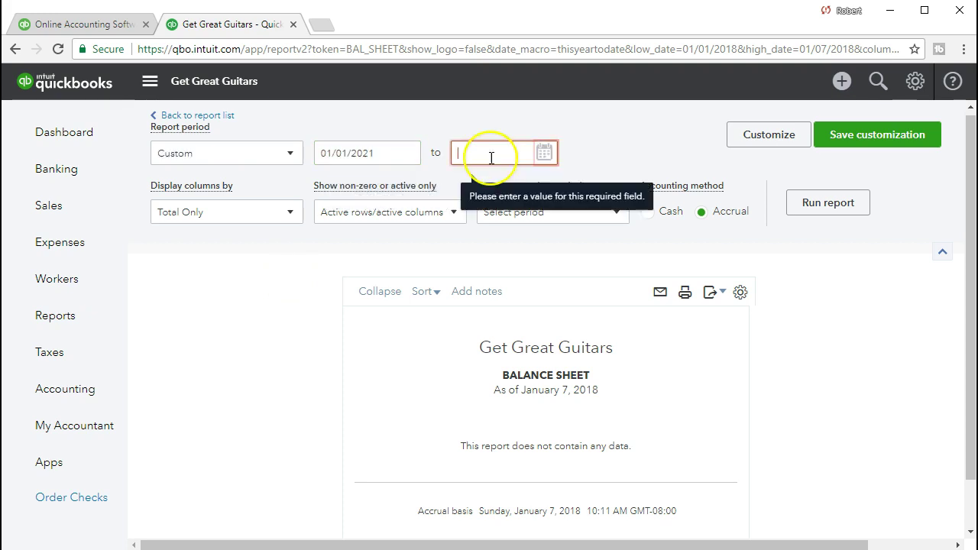
pyautogui.write('02')
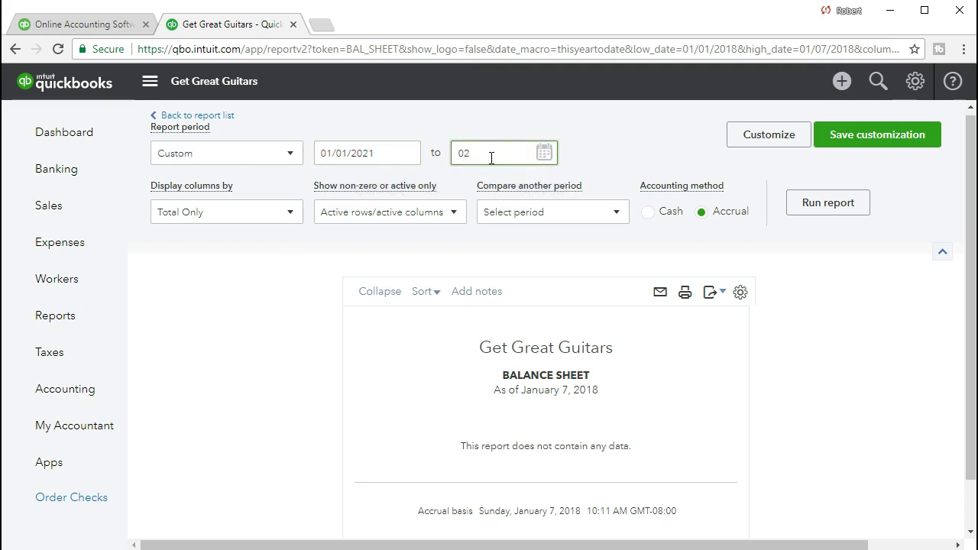
pyautogui.write('/28/2021')
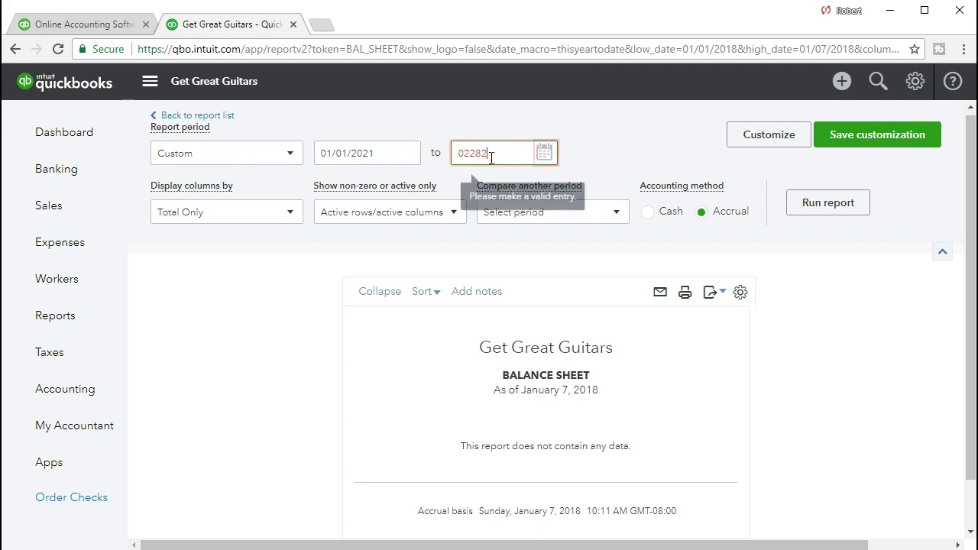
pyautogui.press('Tab')
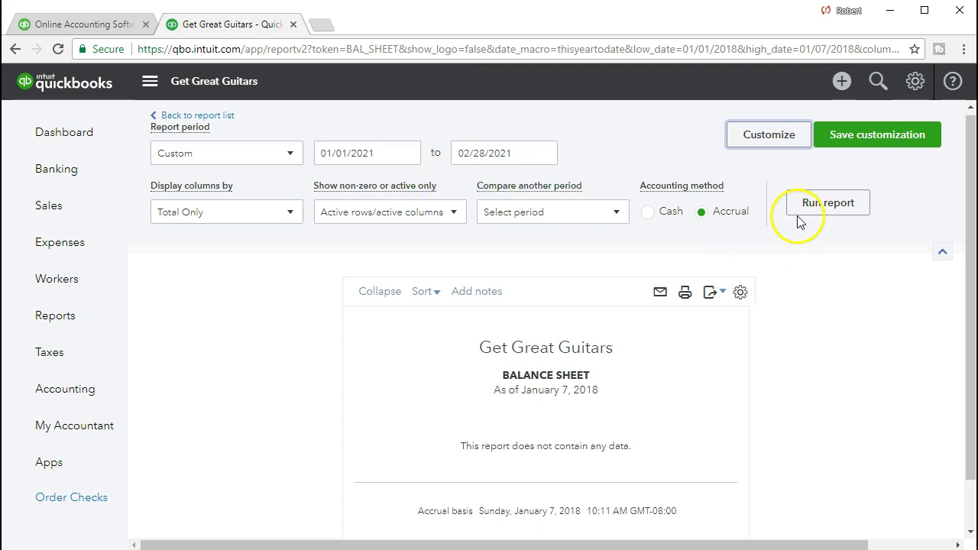
pyautogui.click(827, 204)
# - Review the balance sheet's assets and liabilities down to the Loan Payable line under Long-Term Liabilities
pyautogui.scroll(-2, 794, 218)
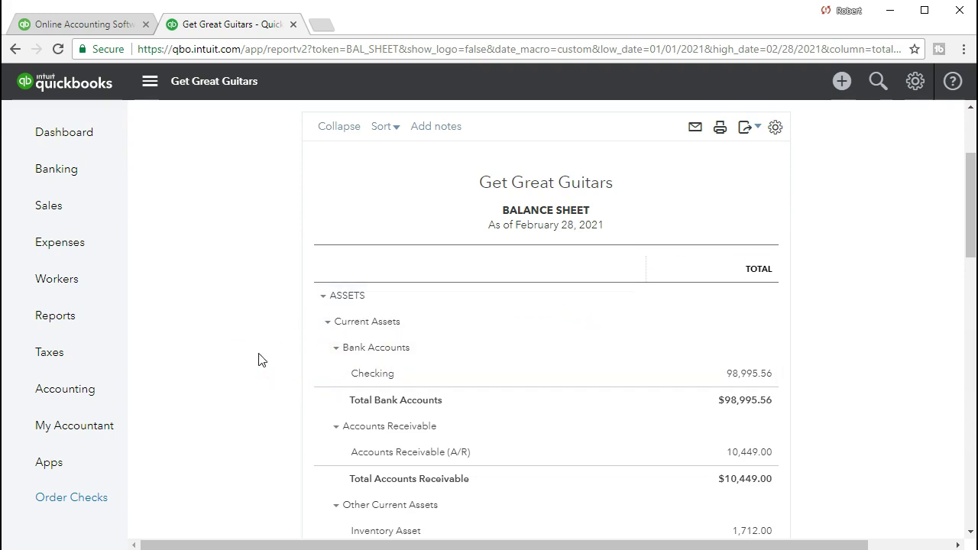
pyautogui.scroll(-2, 259, 357)
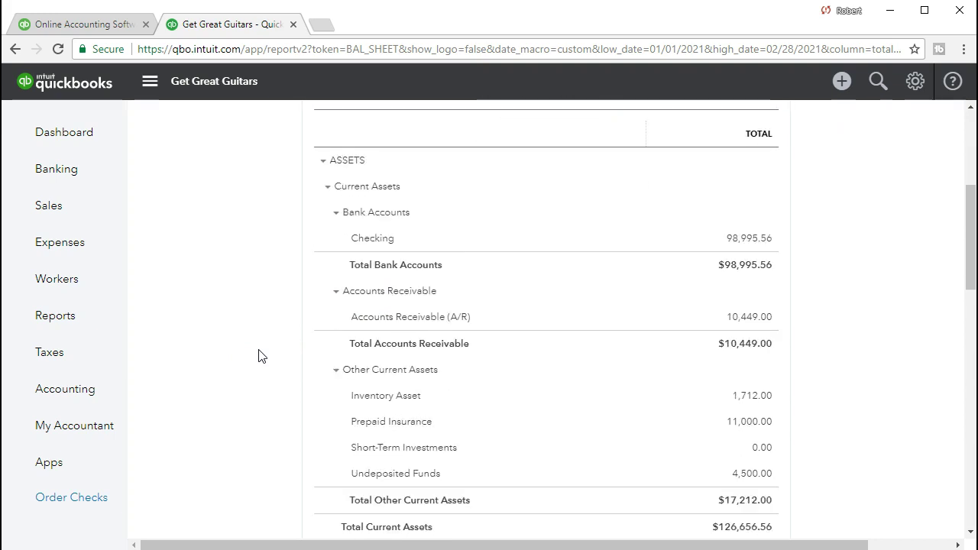
pyautogui.scroll(-5, 258, 356)
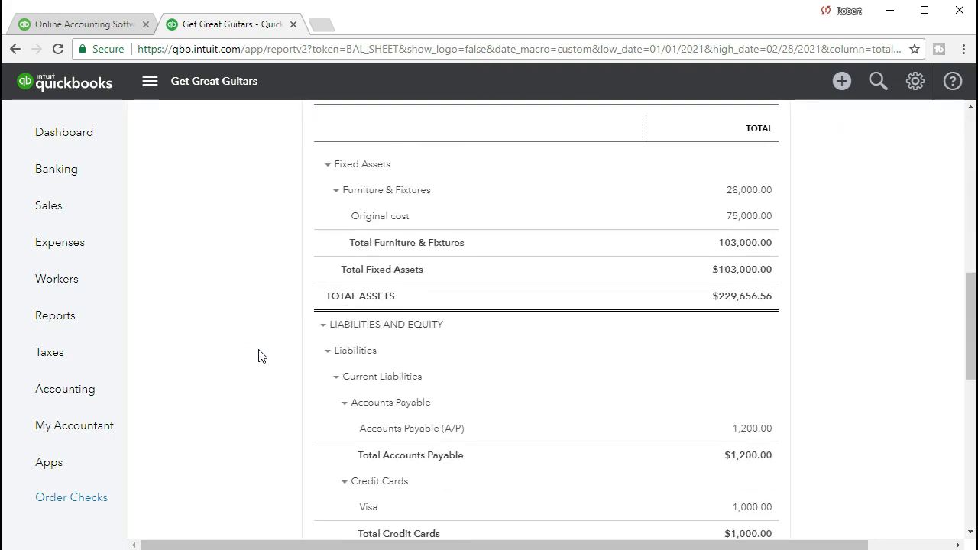
pyautogui.scroll(-2, 258, 356)
pyautogui.click(262, 335)
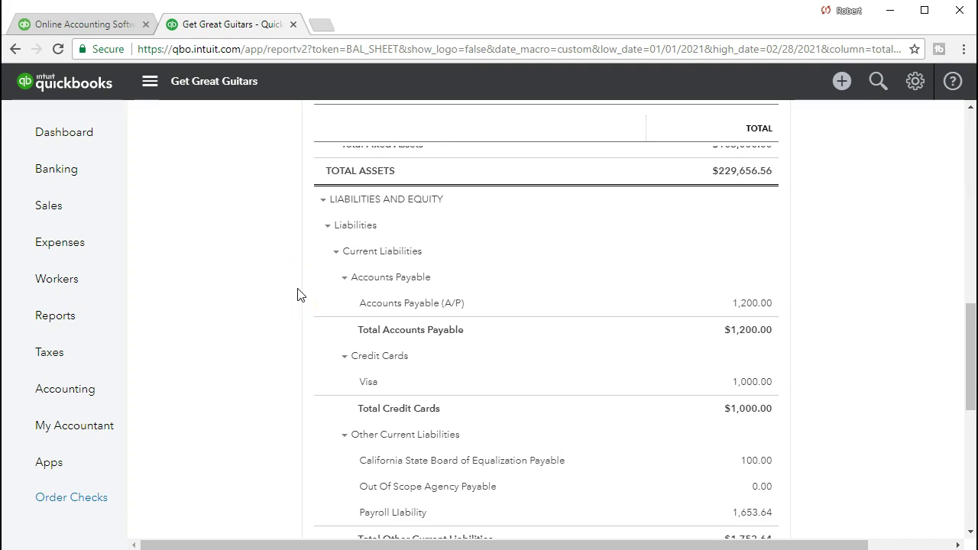
pyautogui.click(368, 317)
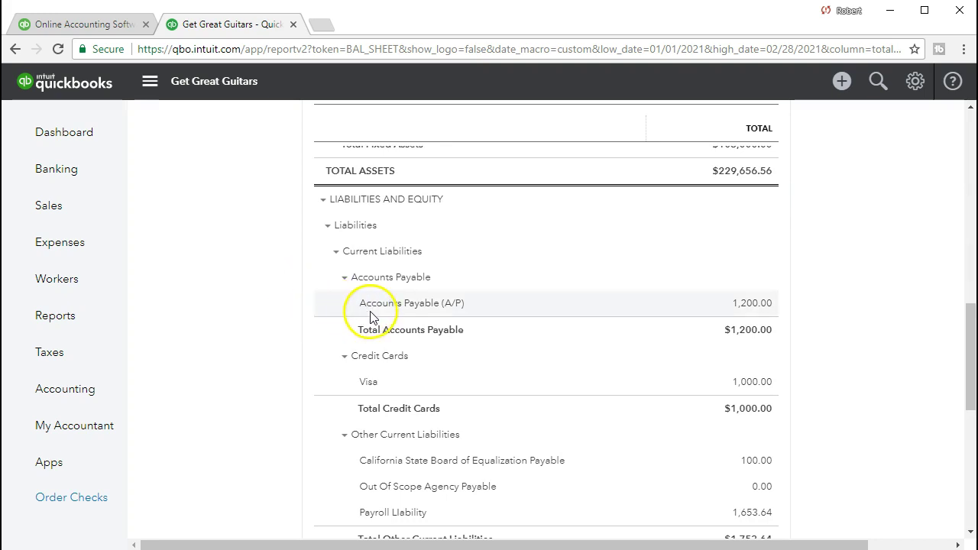
pyautogui.scroll(-2, 524, 304)
pyautogui.click(536, 285)
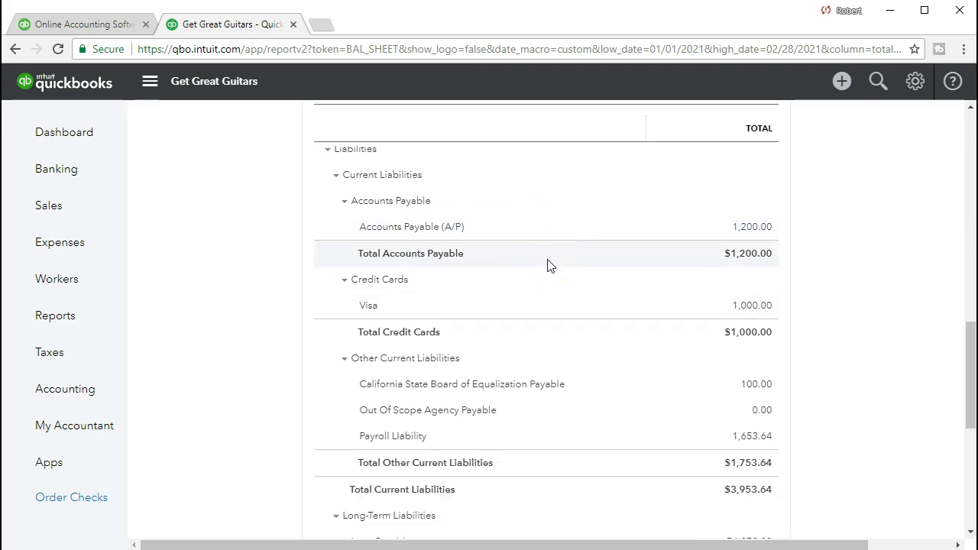
pyautogui.scroll(-2, 549, 265)
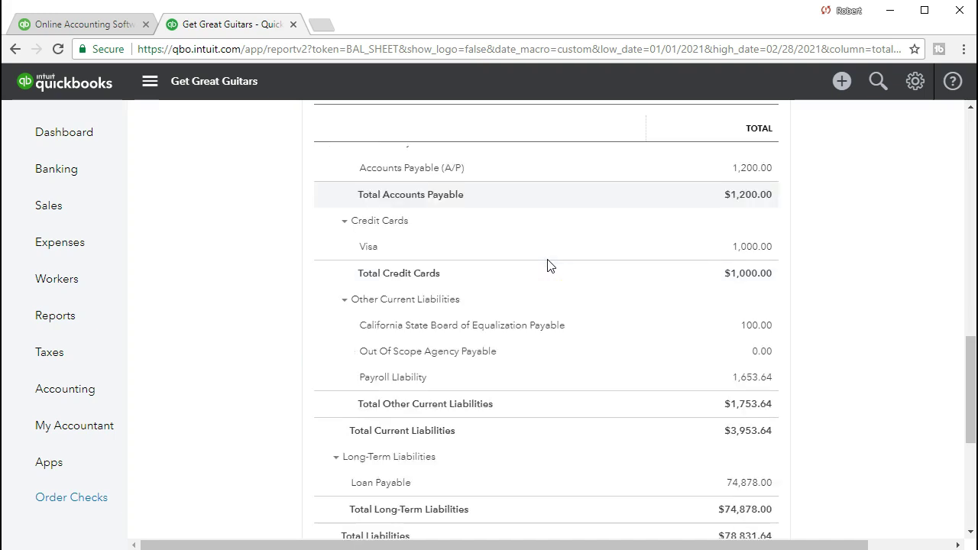
pyautogui.click(575, 351)
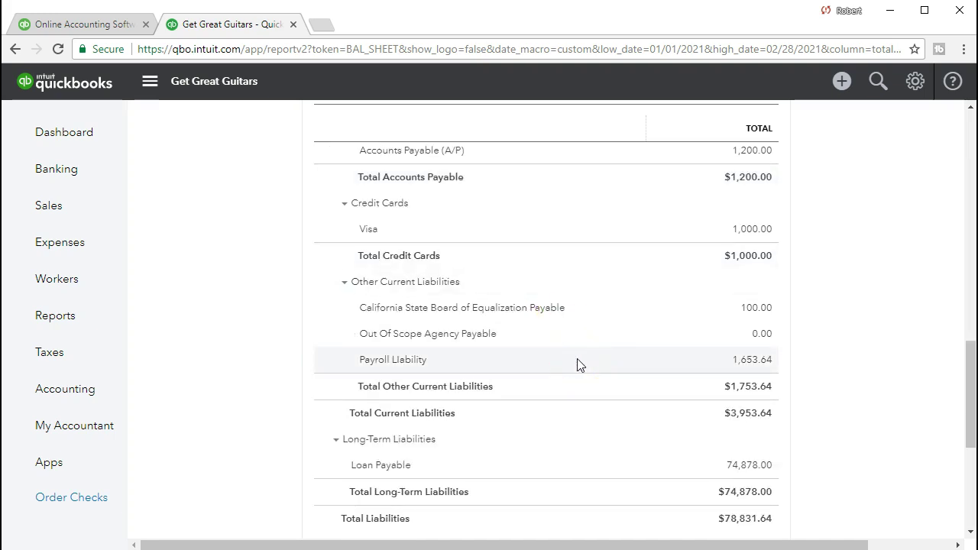
pyautogui.scroll(-4, 579, 365)
pyautogui.click(611, 393)
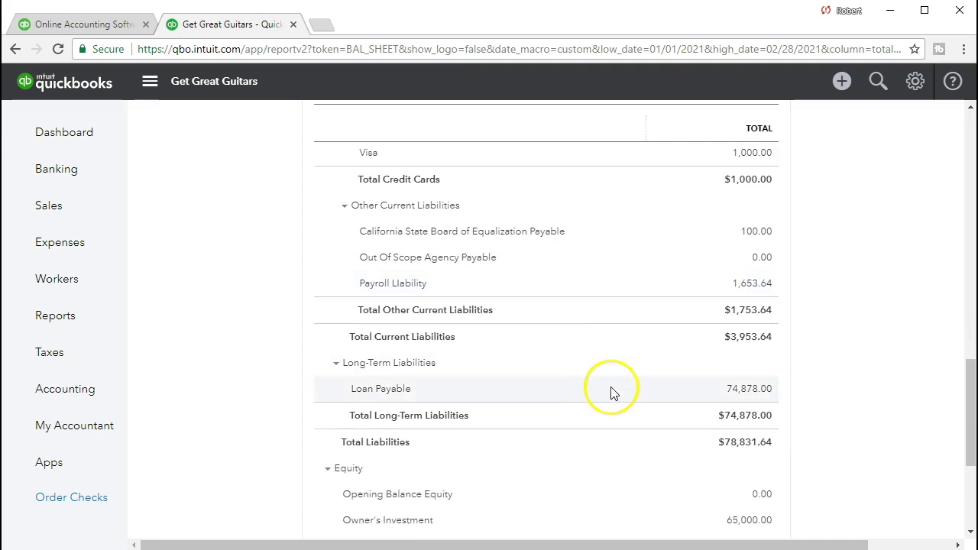
pyautogui.click(736, 337)
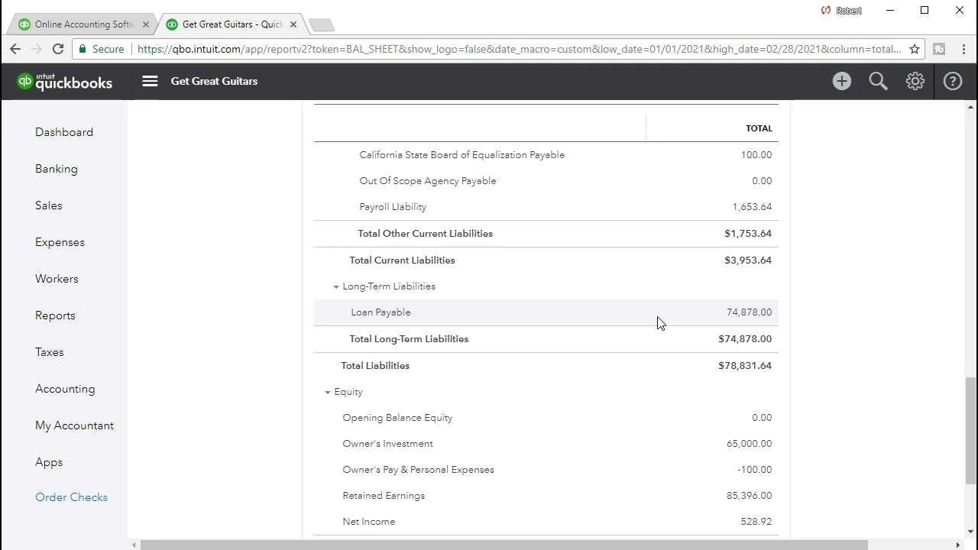
# - Open the transaction detail behind the Loan Payable balance and examine the deposit, check and journal entry amounts
pyautogui.click(746, 317)
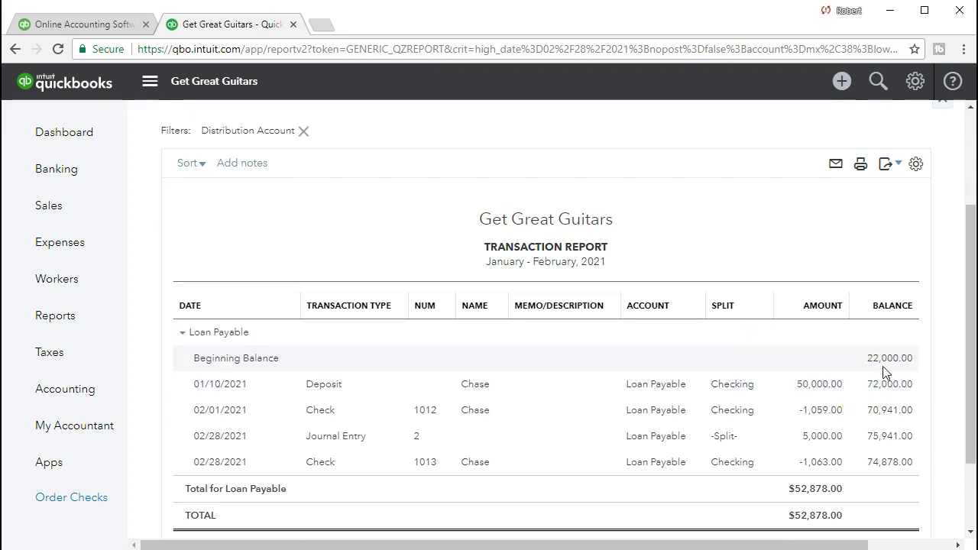
pyautogui.click(839, 390)
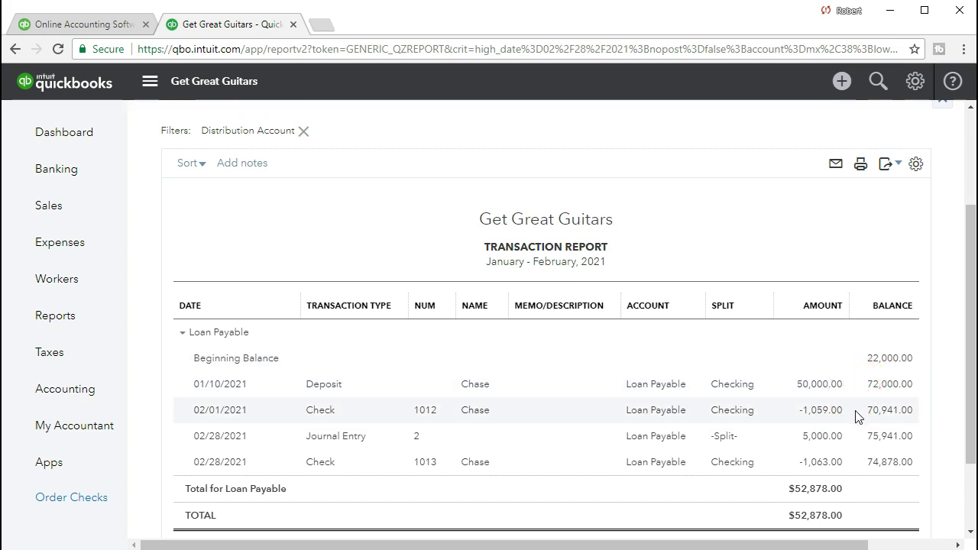
pyautogui.click(877, 417)
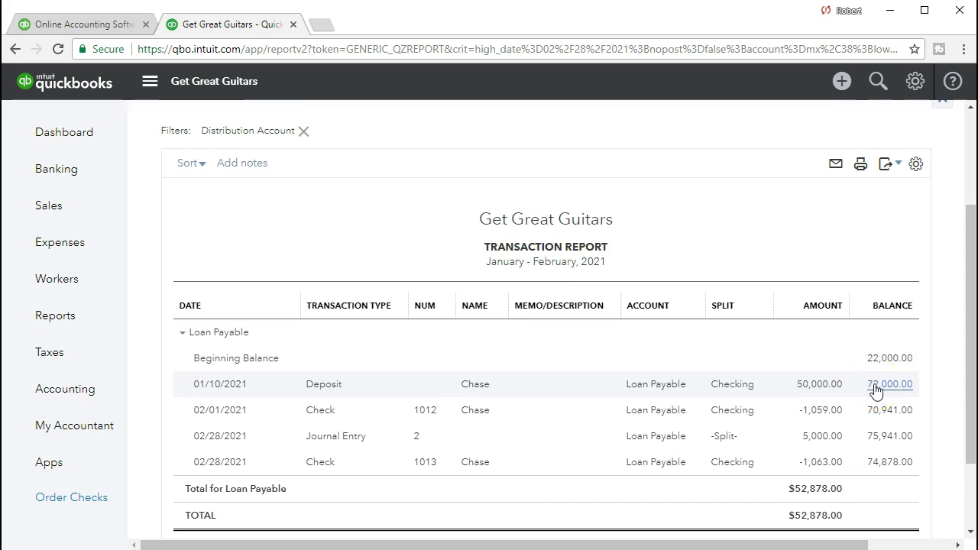
pyautogui.click(840, 441)
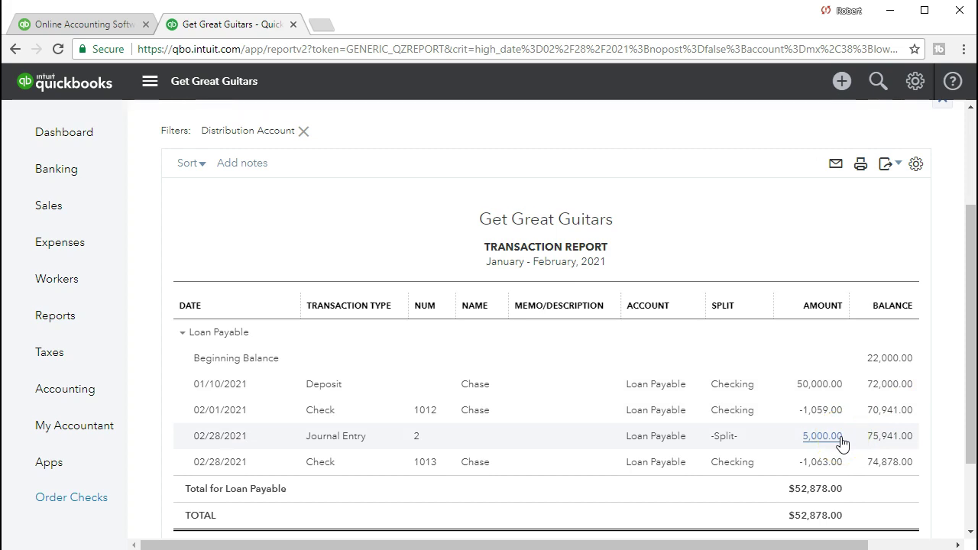
pyautogui.click(836, 454)
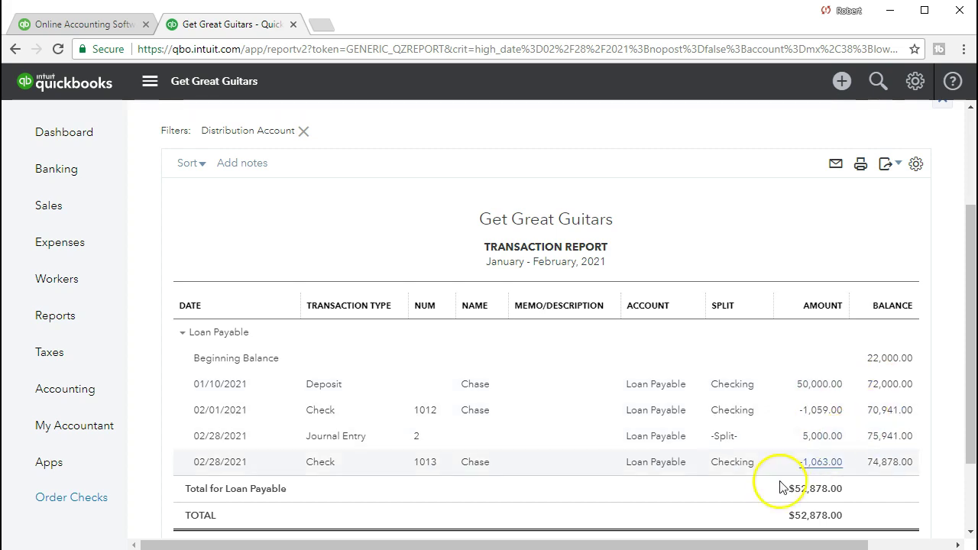
# - Switch to the Loans.xlsx workbook in Excel and clear the Future value formula in B7 of the Loan 2 sheet
pyautogui.hotkey('alt', 'Tab')
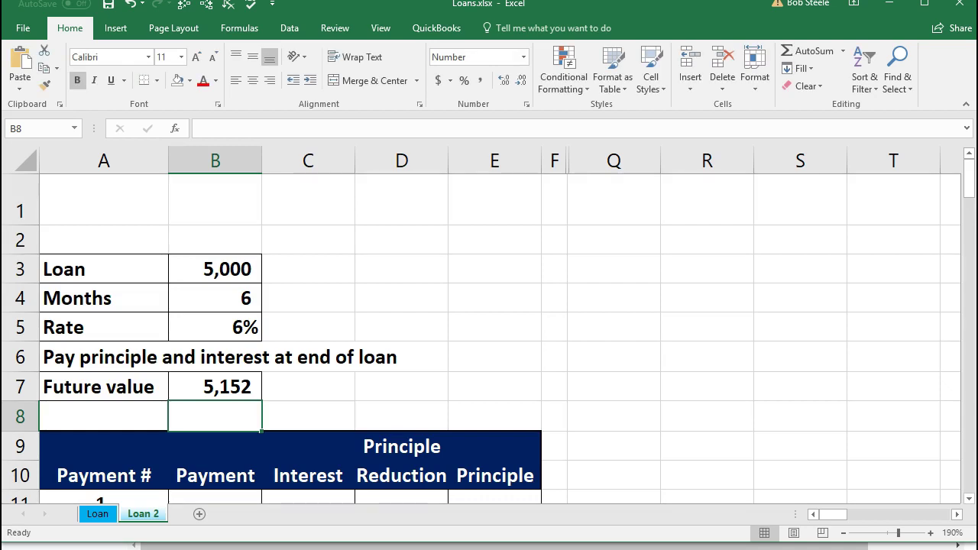
pyautogui.scroll(-1, 406, 332)
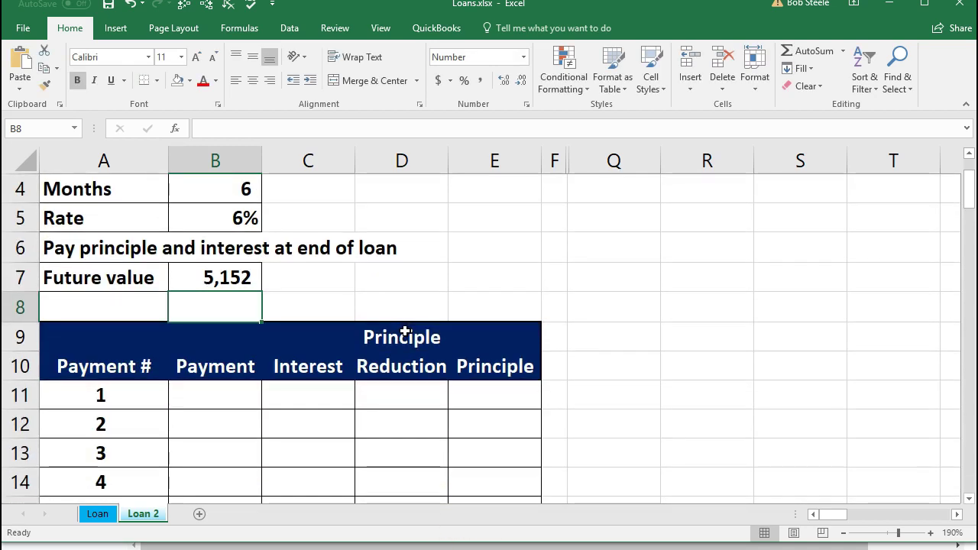
pyautogui.scroll(1, 406, 331)
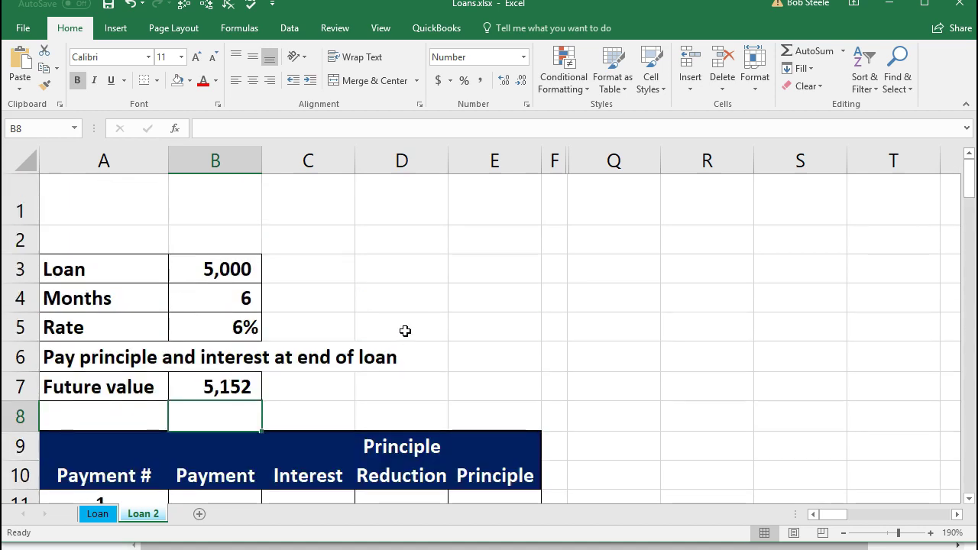
pyautogui.click(230, 388)
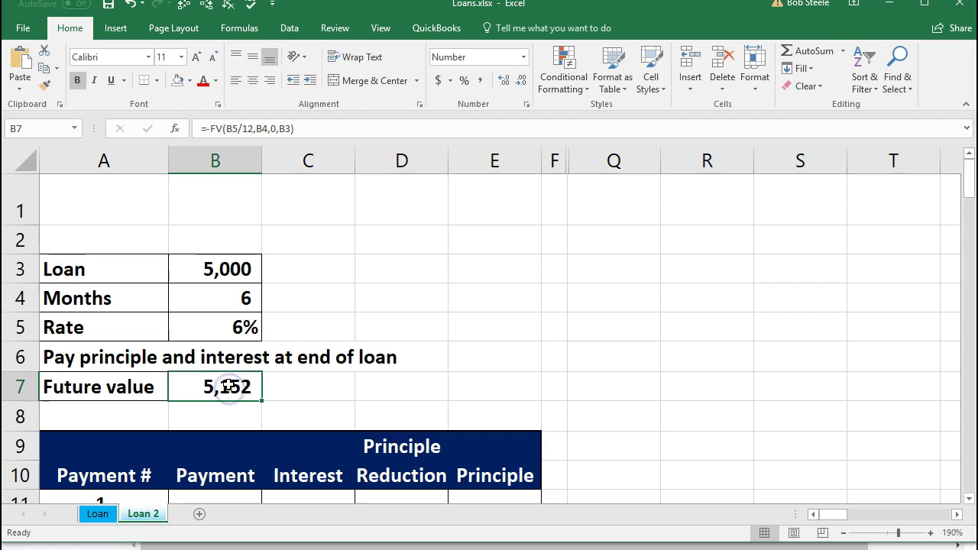
pyautogui.press('Delete')
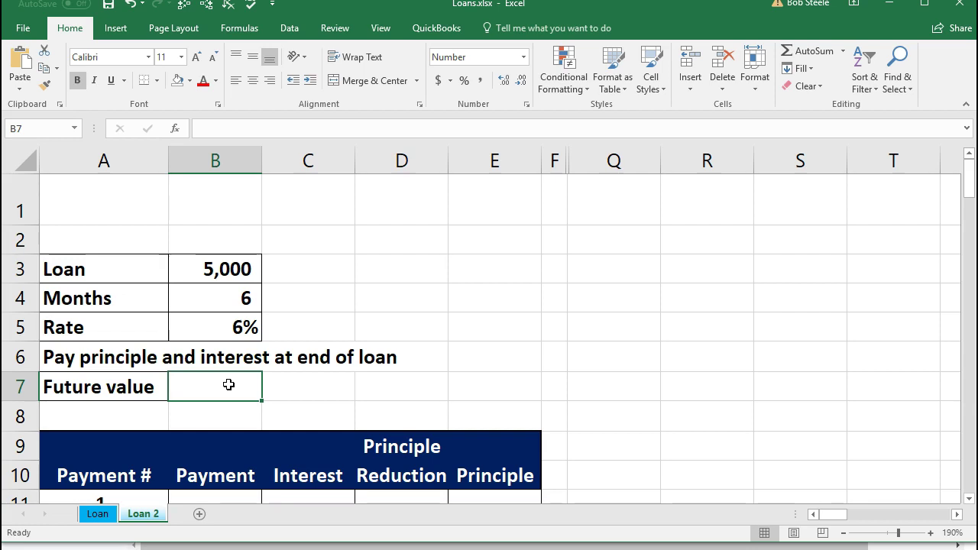
# - Examine the loan amount, months and rate inputs in B3:B5, the Future value cell and the empty payment table
pyautogui.click(226, 271)
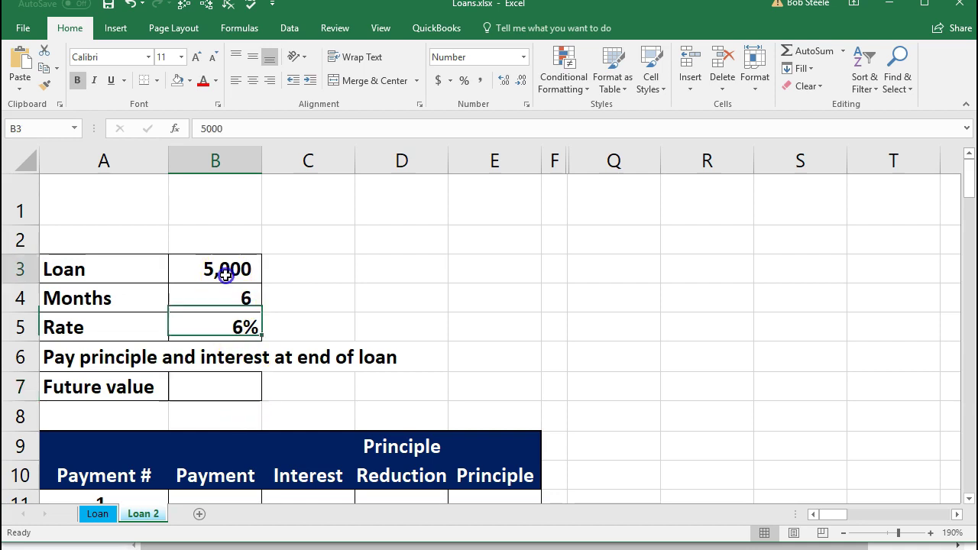
pyautogui.click(229, 323)
pyautogui.click(213, 300)
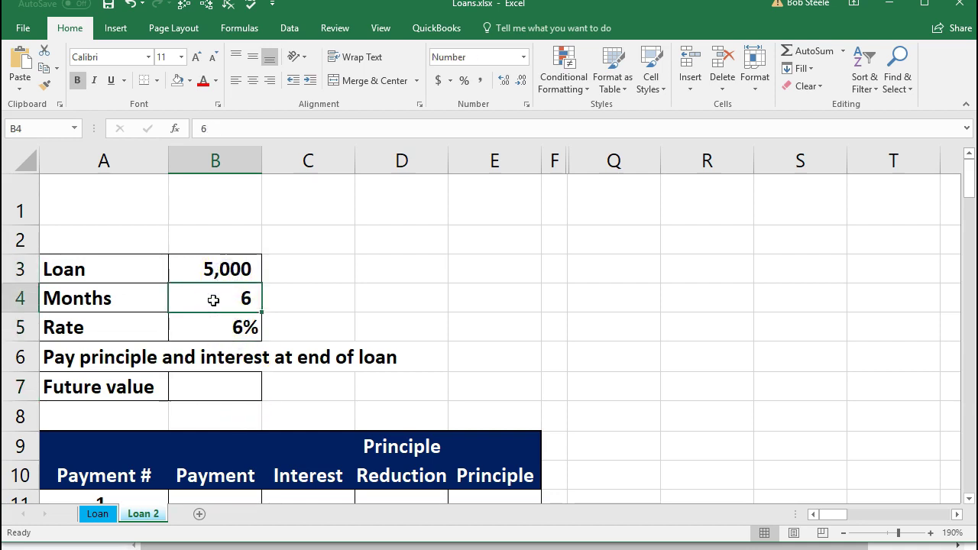
pyautogui.click(229, 382)
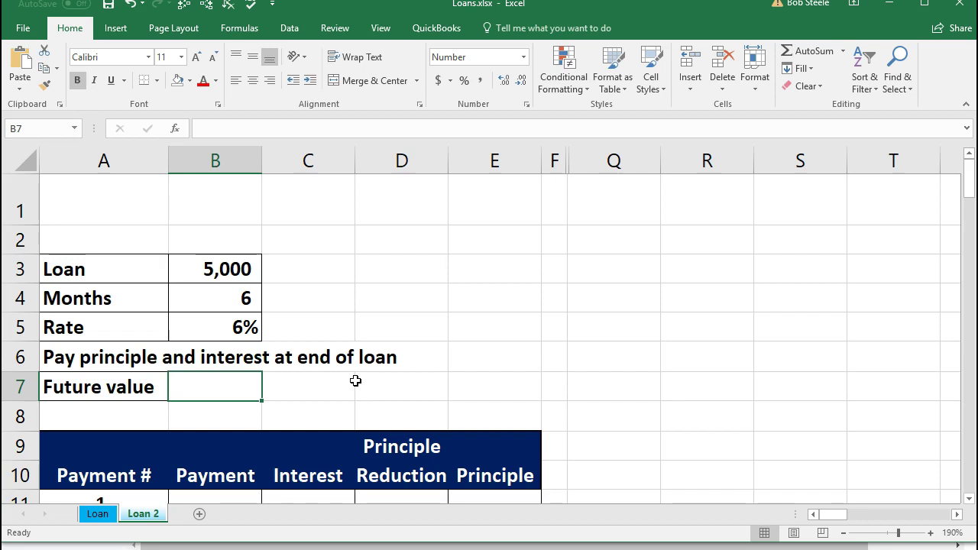
pyautogui.scroll(-1, 355, 380)
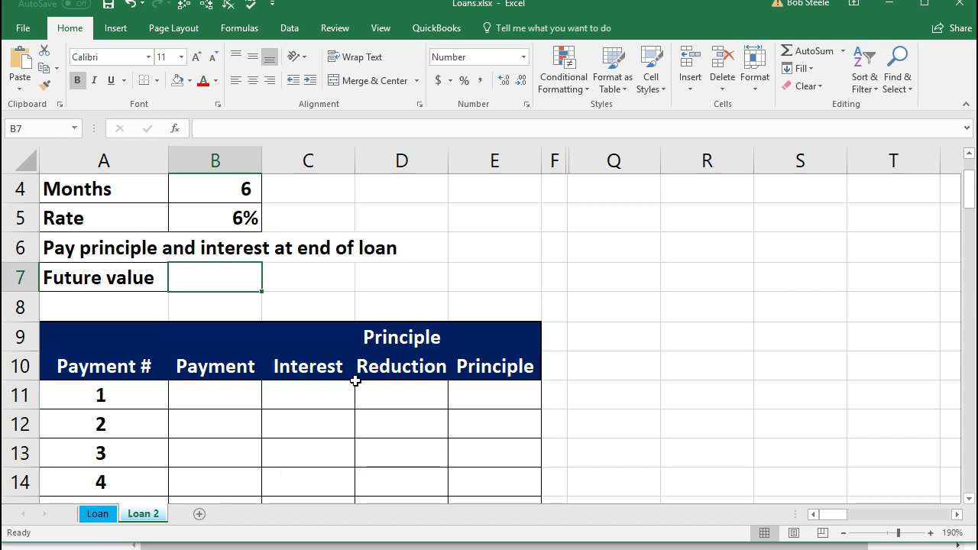
pyautogui.scroll(1, 355, 380)
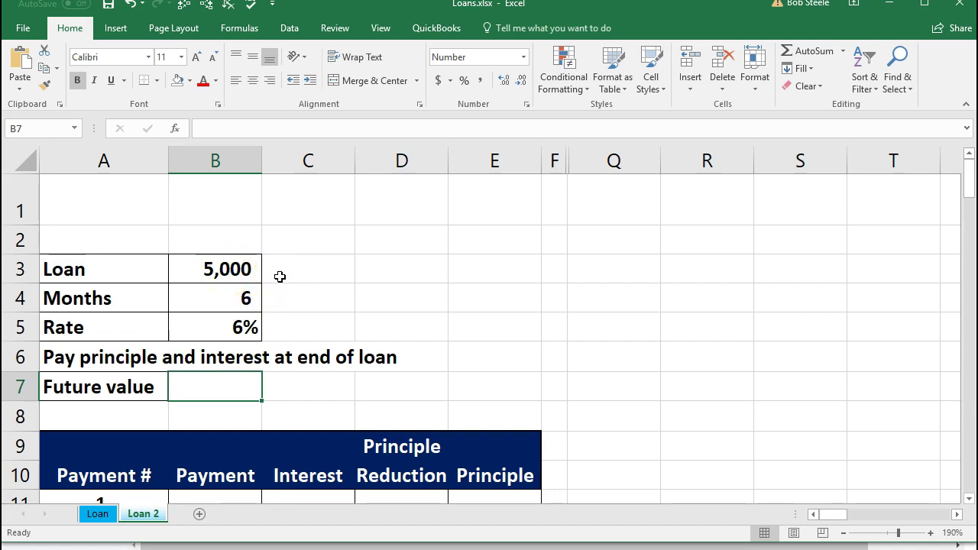
pyautogui.click(257, 267)
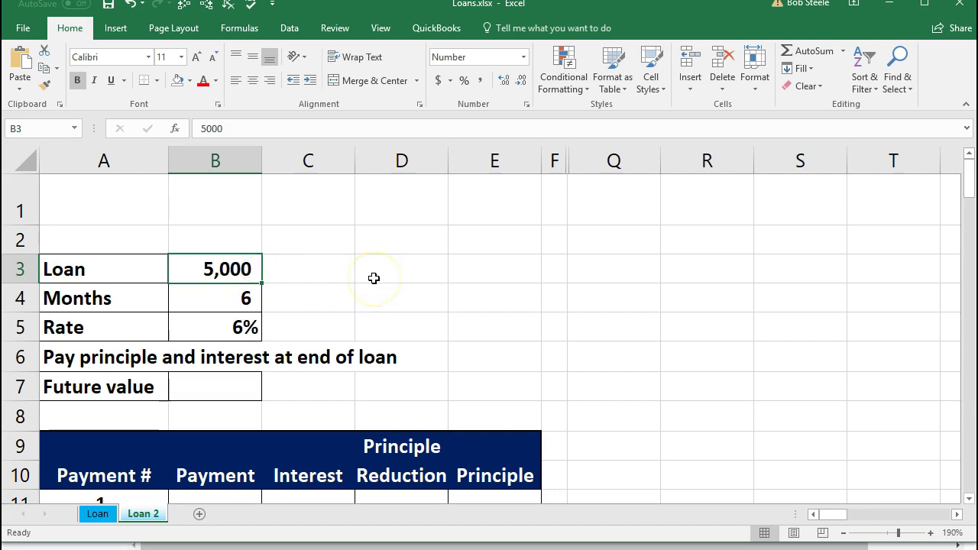
pyautogui.press('Down')
pyautogui.press('Down')
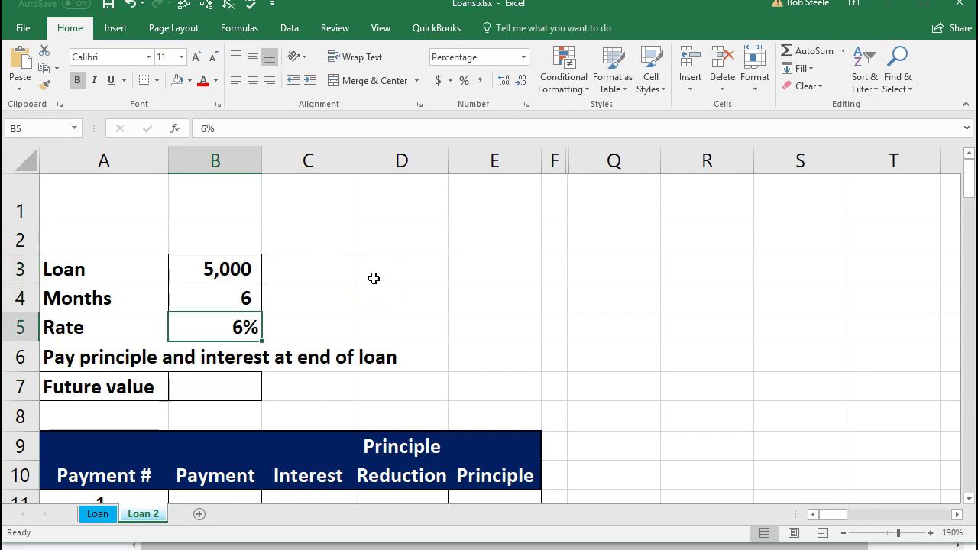
# - Review the empty Future value cell in B7 against the loan amount, months and rate in B3:B5 that feed its calculation
pyautogui.press('Down')
pyautogui.press('Down')
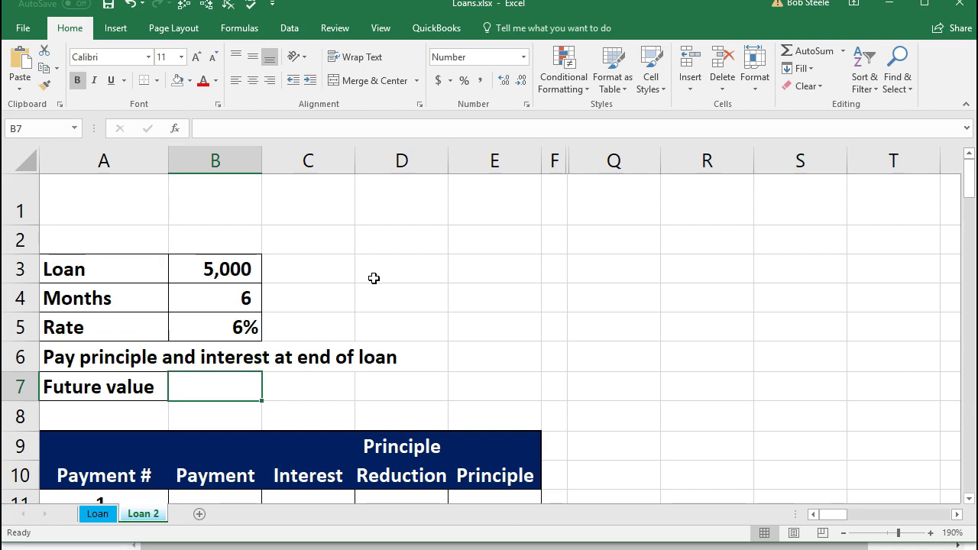
pyautogui.click(246, 268)
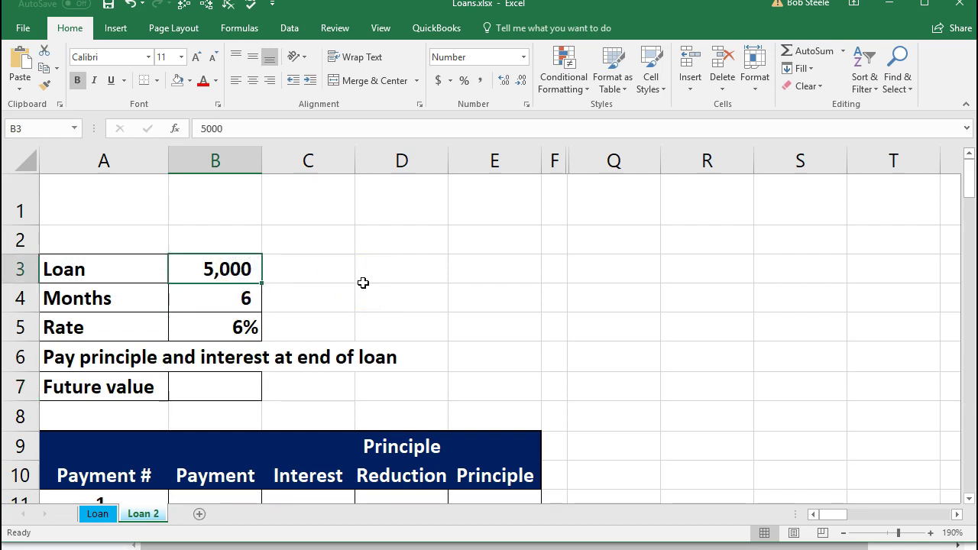
pyautogui.press('Down')
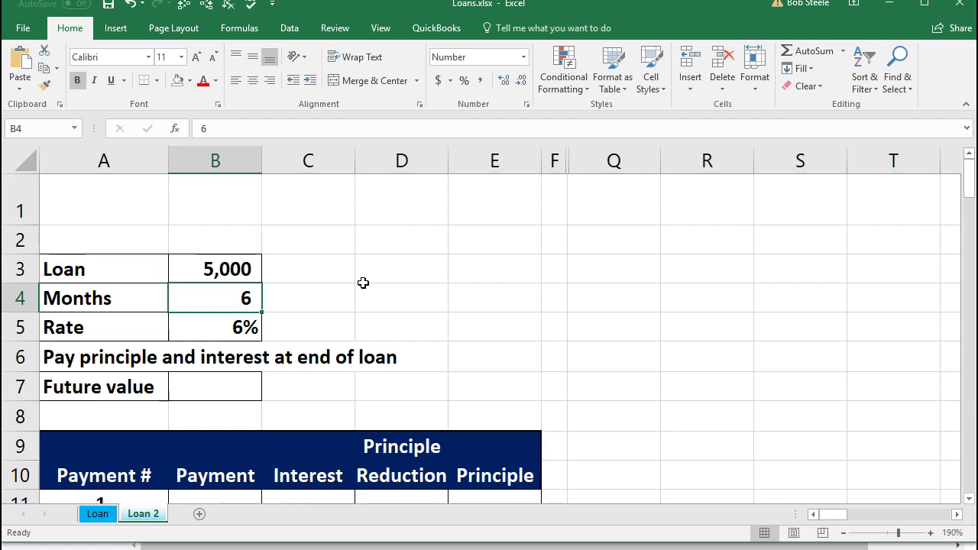
pyautogui.press('Up')
pyautogui.press('Down')
pyautogui.press('Down')
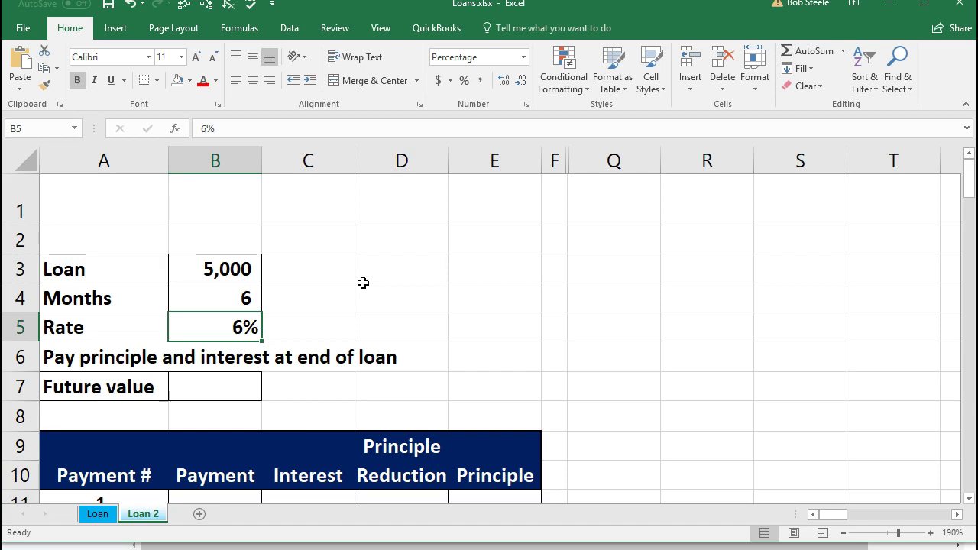
pyautogui.click(224, 269)
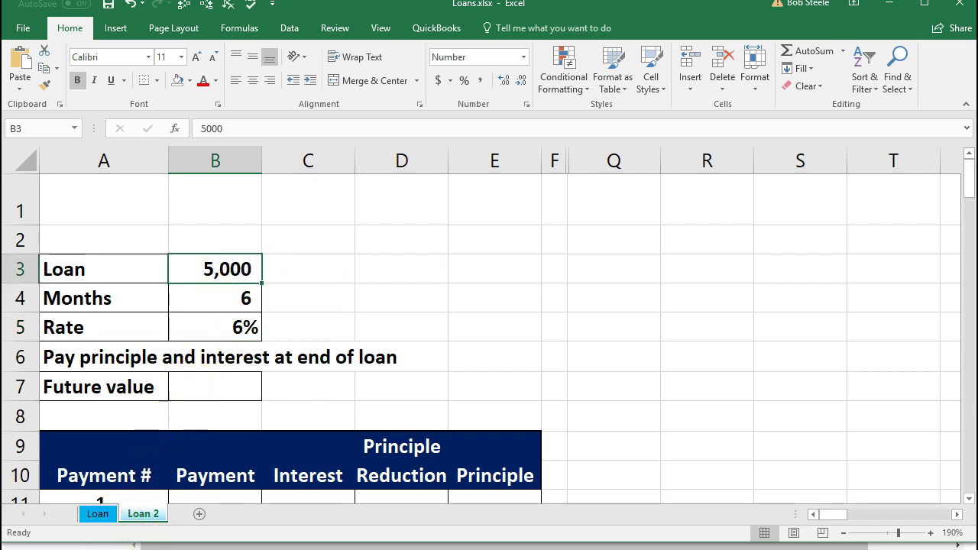
pyautogui.click(234, 303)
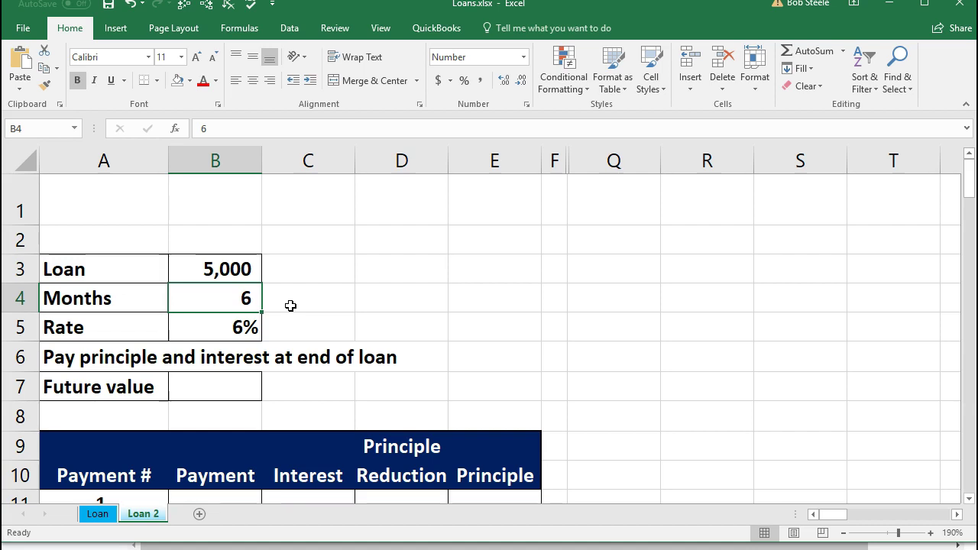
# - Search the function list for "future payme" and insert the FV function in the Future value cell B7
pyautogui.click(222, 394)
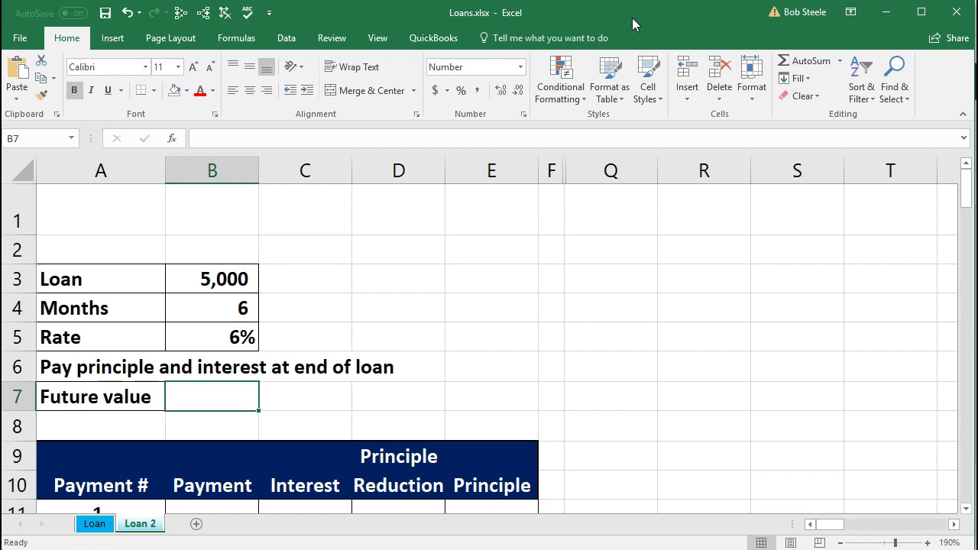
pyautogui.click(256, 43)
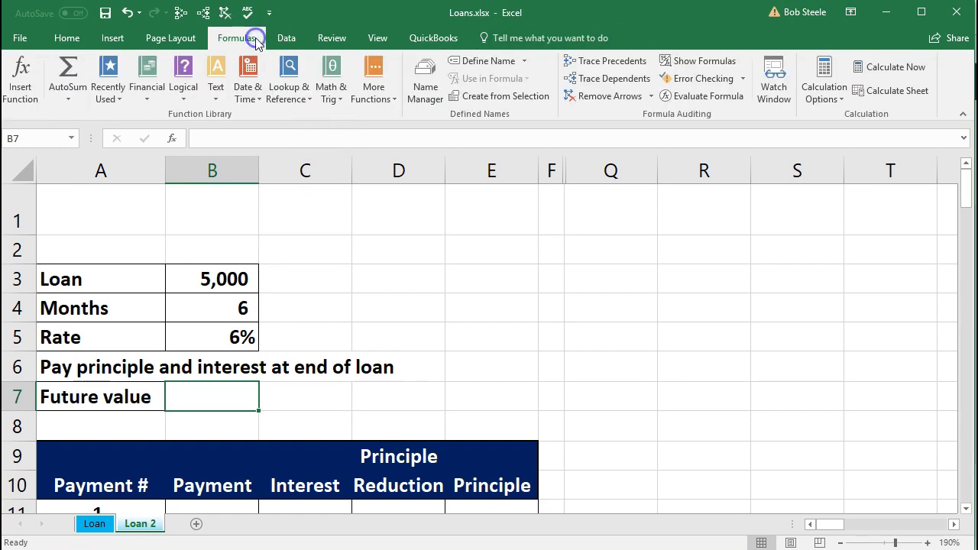
pyautogui.click(28, 85)
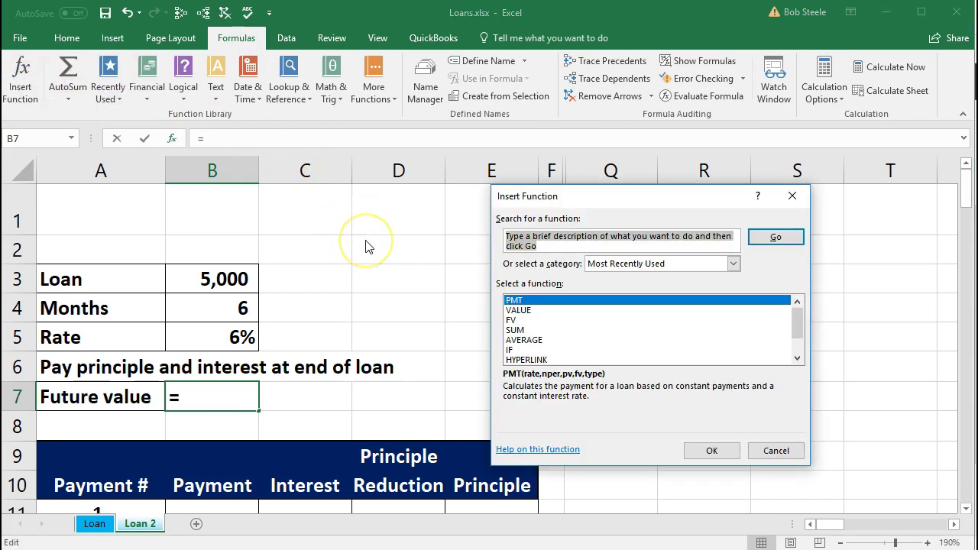
pyautogui.write('future')
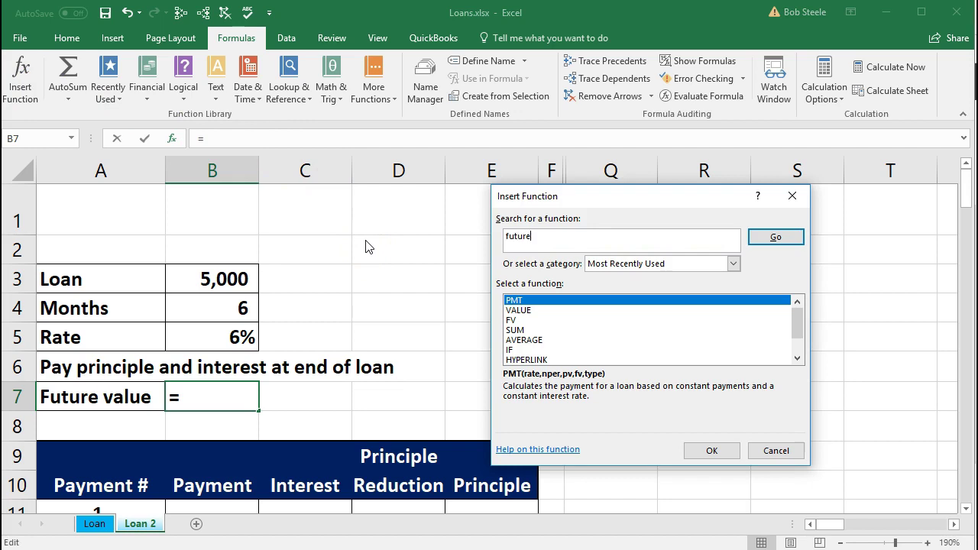
pyautogui.write(' payme')
pyautogui.press('Return')
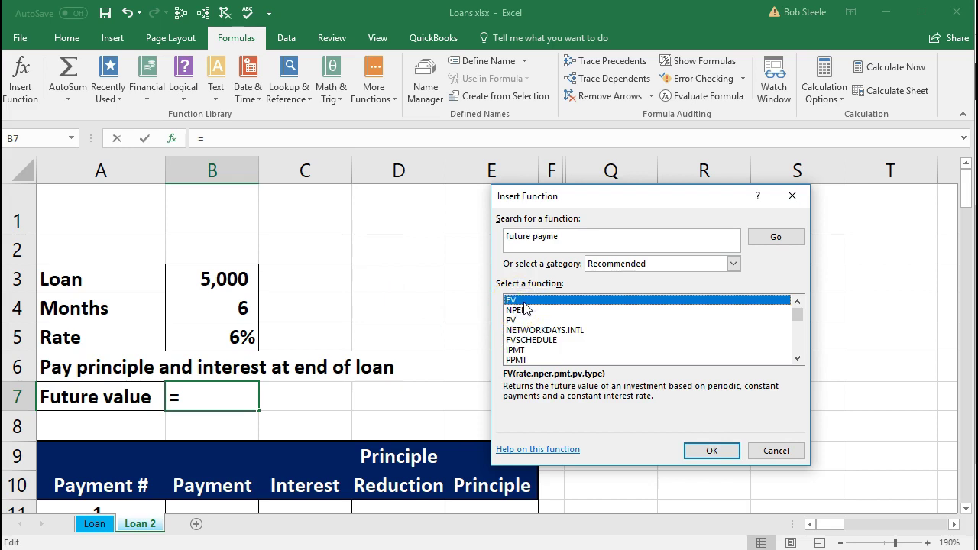
pyautogui.click(729, 456)
# - Set the FV function's Rate argument to B5/12 and its Nper argument to B4
pyautogui.click(609, 247)
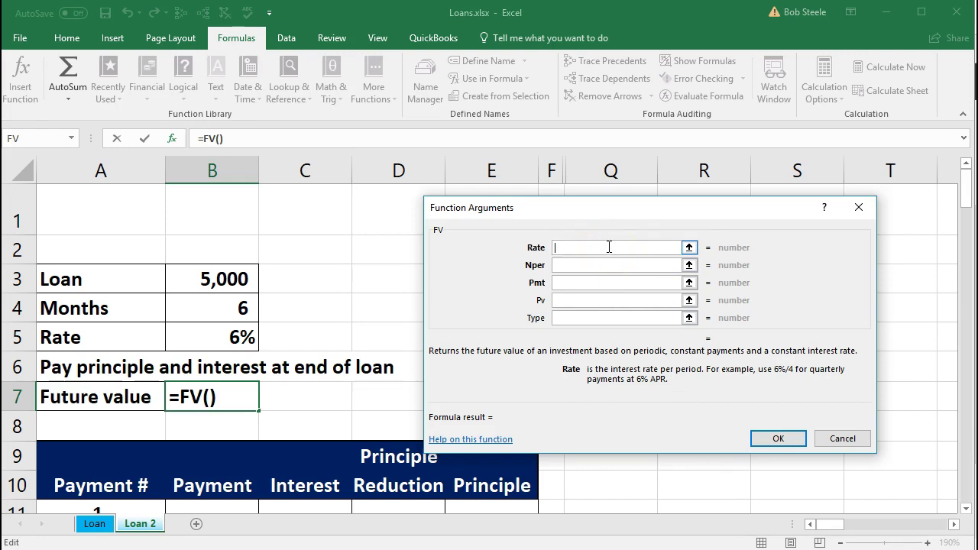
pyautogui.click(248, 340)
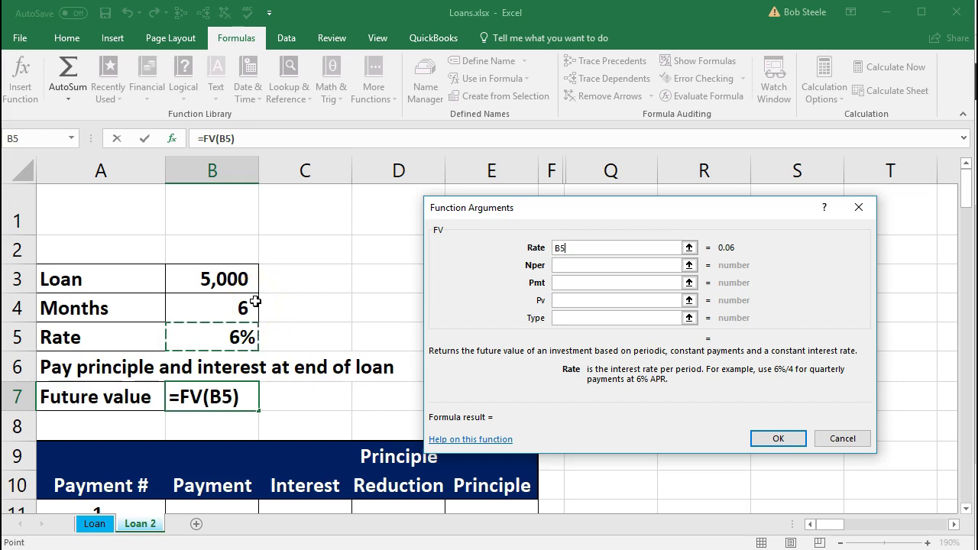
pyautogui.write('/12')
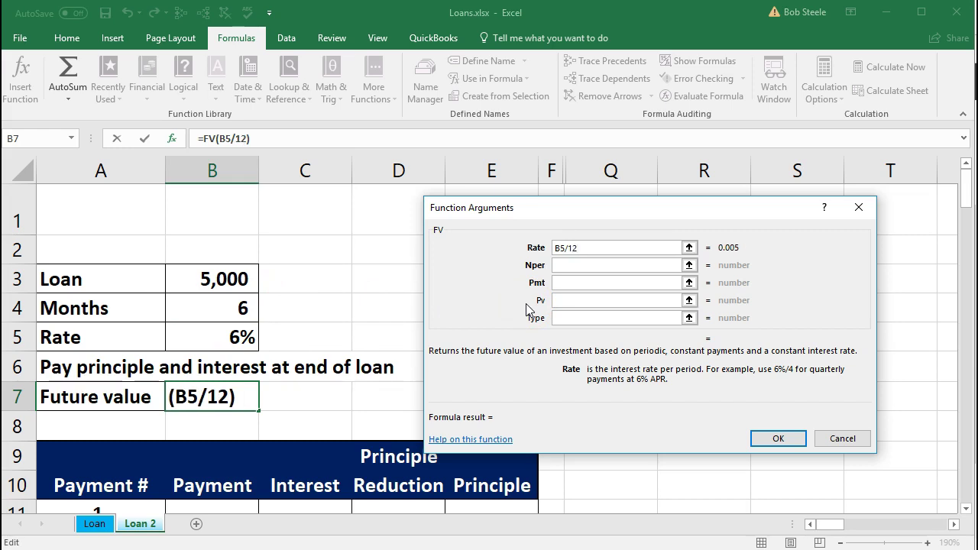
pyautogui.click(565, 264)
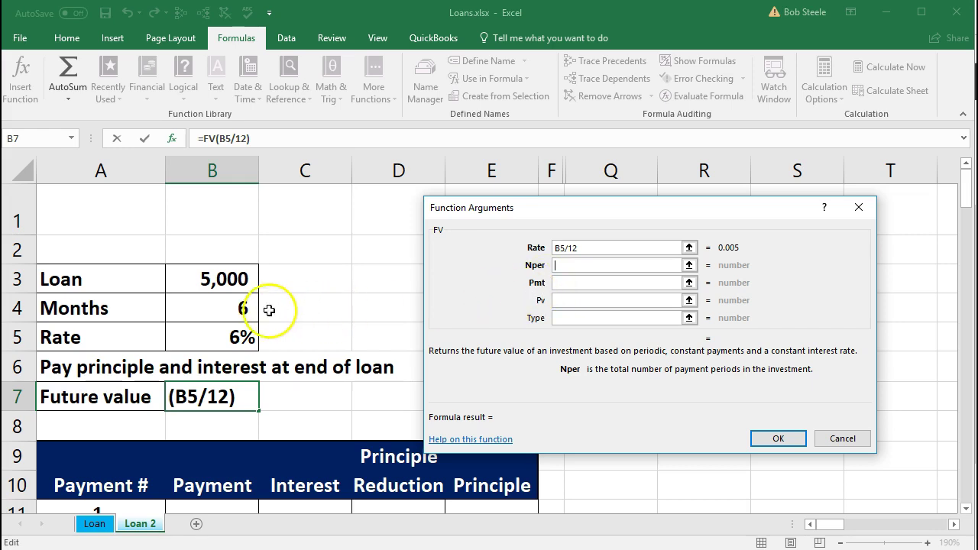
pyautogui.click(244, 308)
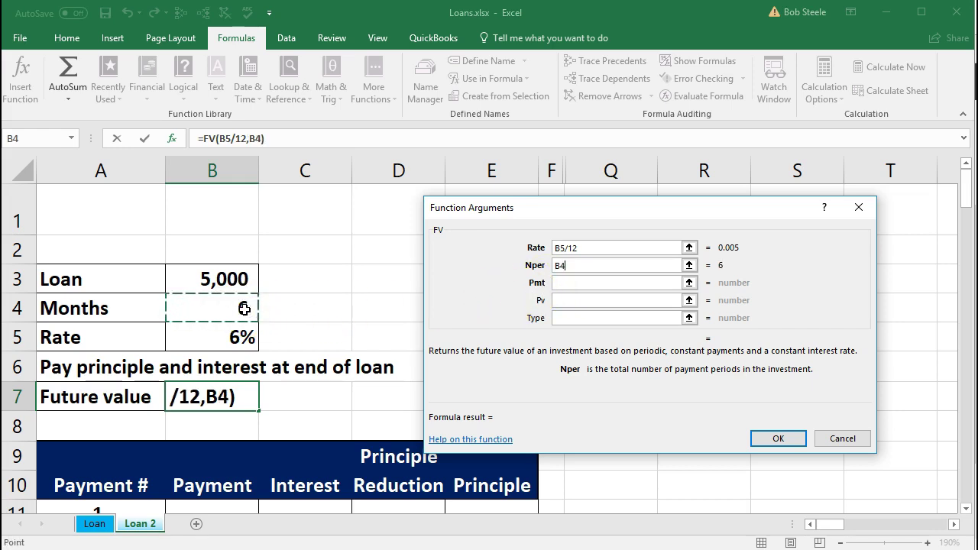
# - Set the FV function's Pmt argument to 0 and Pv to B3, completing the formula in B7
pyautogui.click(586, 283)
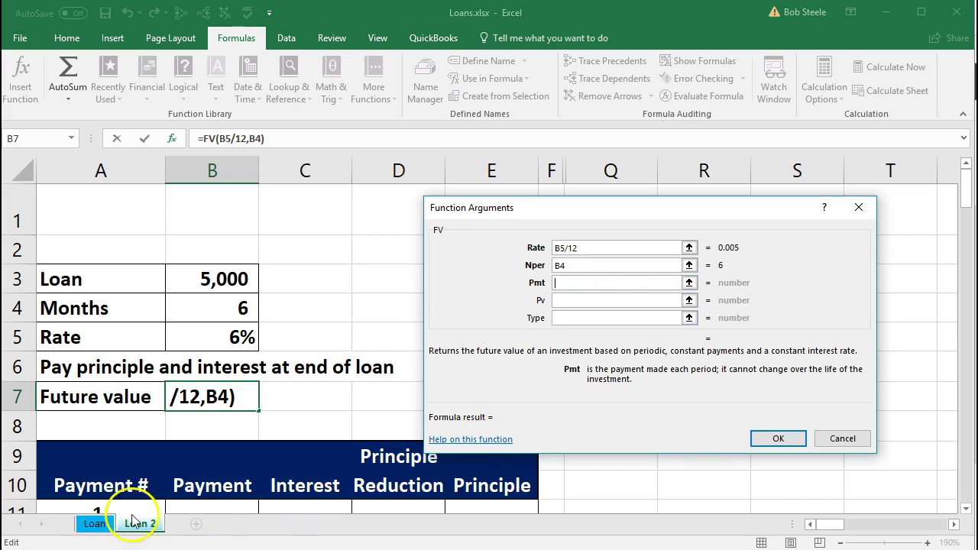
pyautogui.write('0')
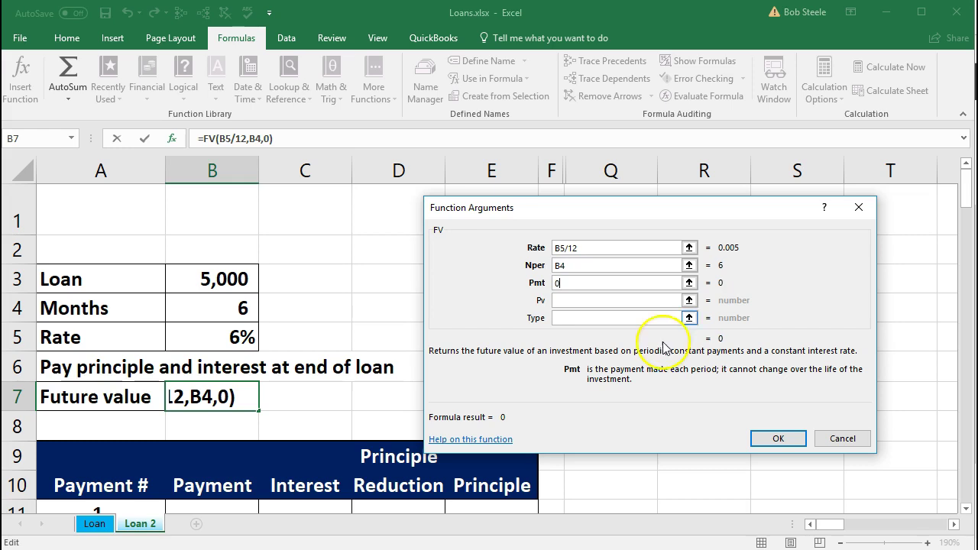
pyautogui.click(578, 303)
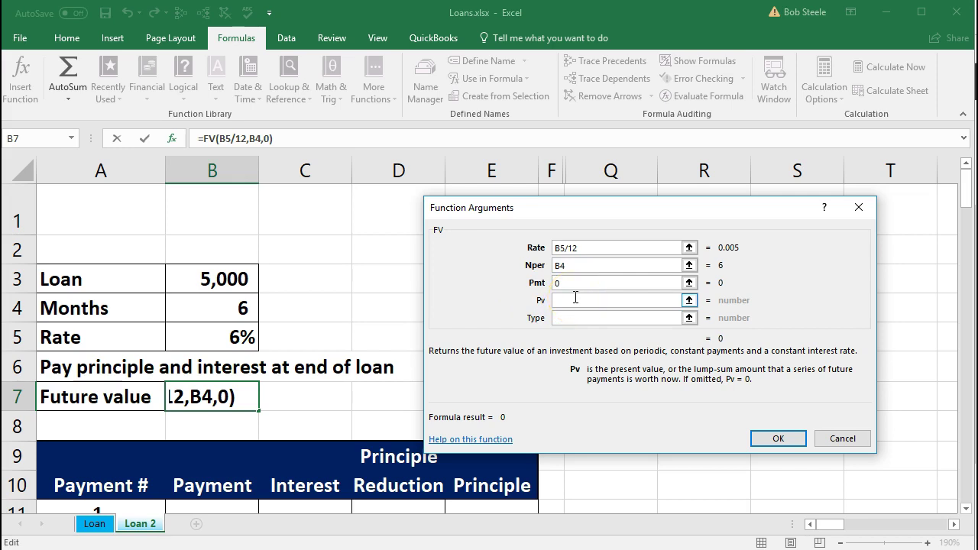
pyautogui.click(253, 276)
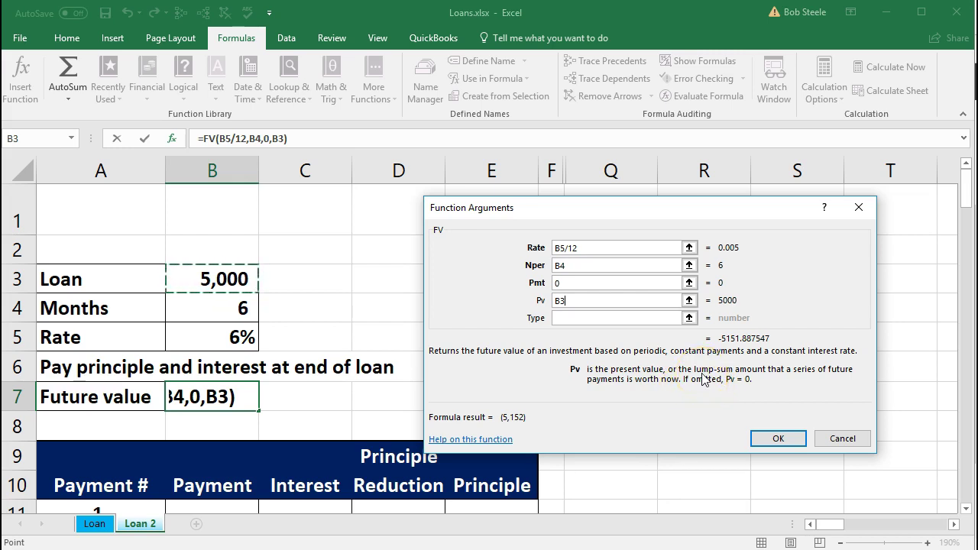
pyautogui.click(777, 438)
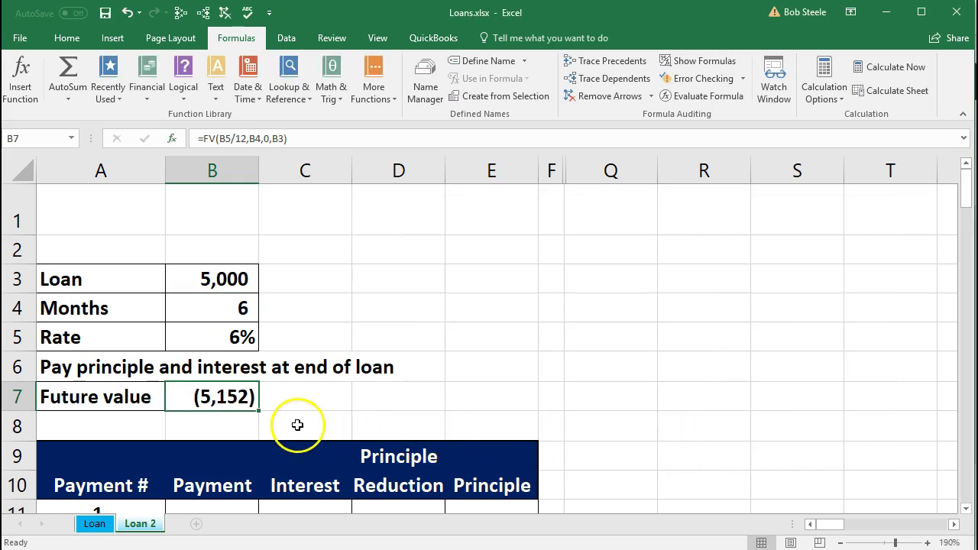
# - Negate the Future value formula in B7 so it reads =-FV(B5/12,B4,0,B3)
pyautogui.click(234, 279)
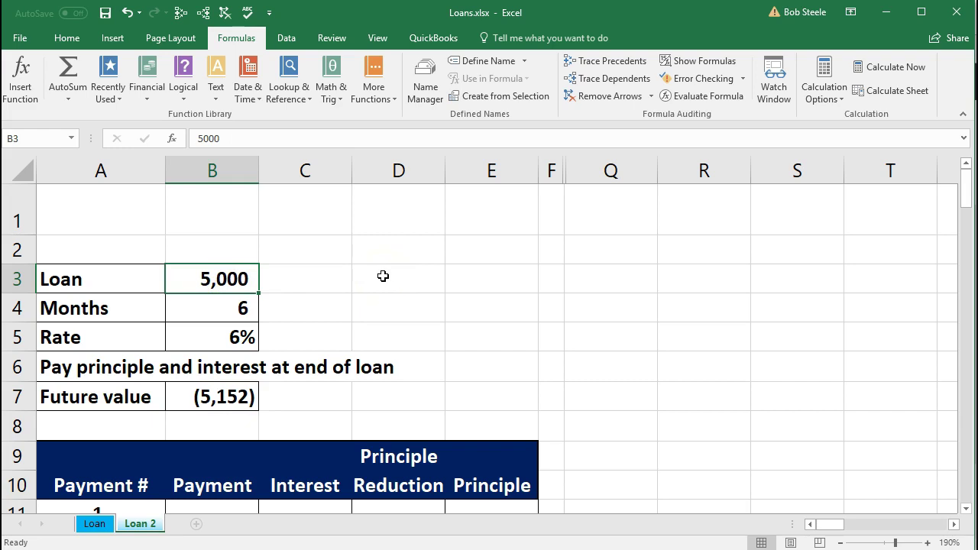
pyautogui.press('Down')
pyautogui.press('Down')
pyautogui.press('Down')
pyautogui.press('Down')
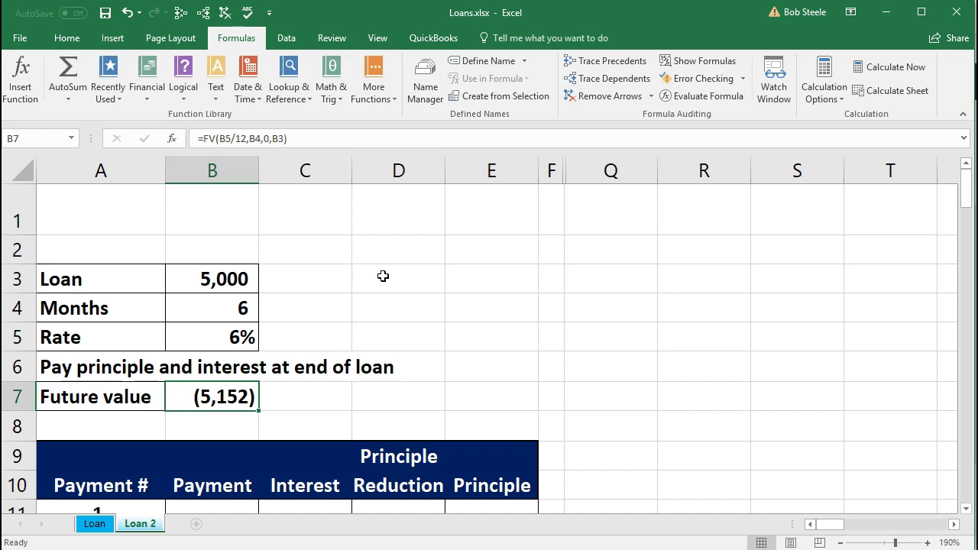
pyautogui.doubleClick(220, 398)
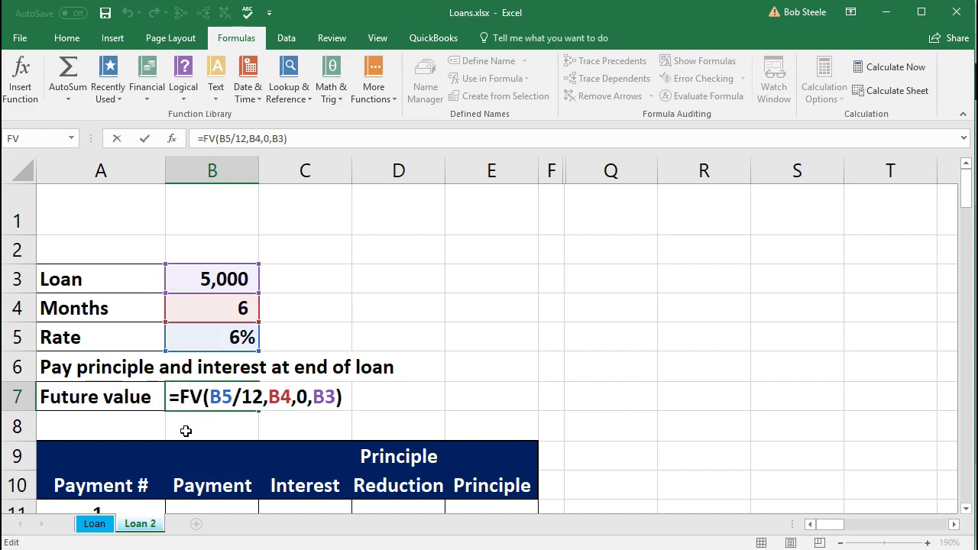
pyautogui.write('-')
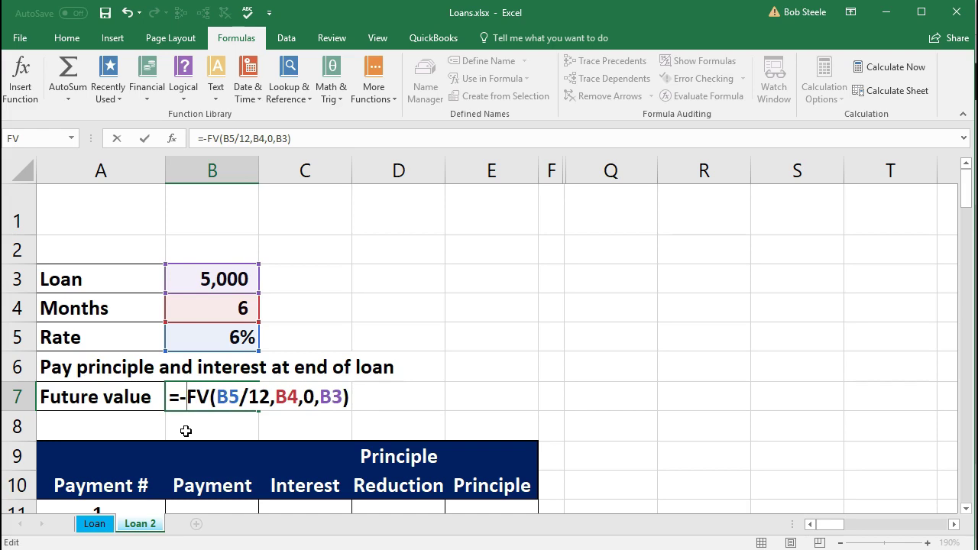
pyautogui.press('Return')
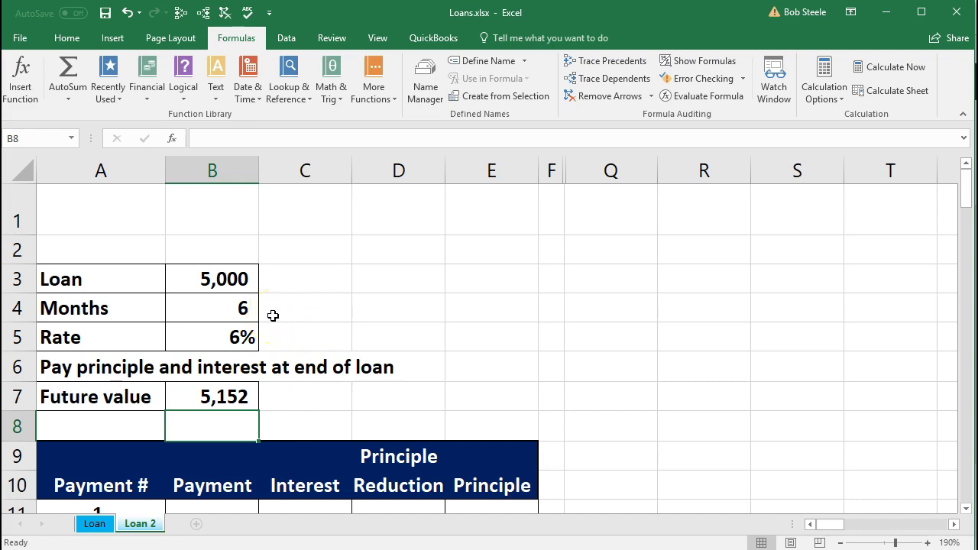
# - Compare the calculated Future value in B7 with the loan amount and months, and examine the payment table's columns and first rows
pyautogui.click(233, 404)
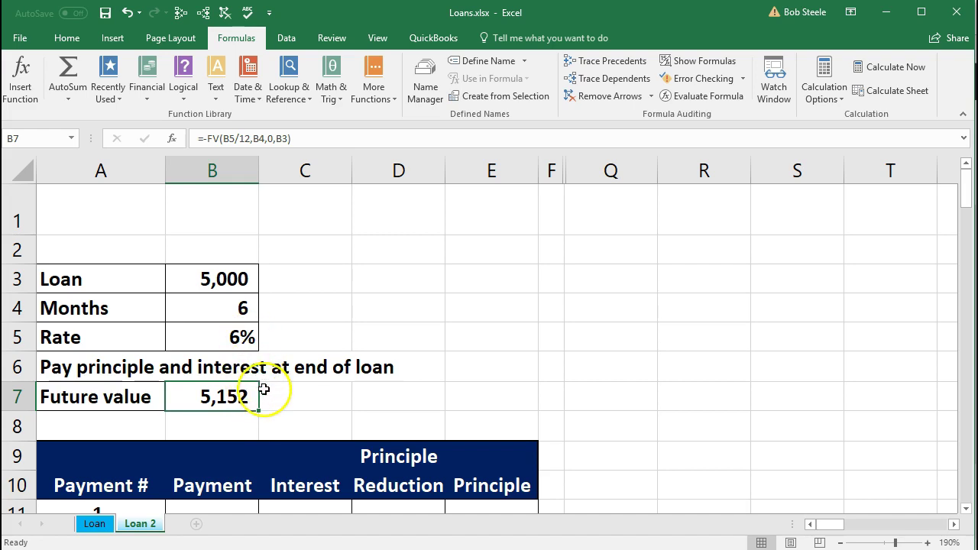
pyautogui.click(243, 279)
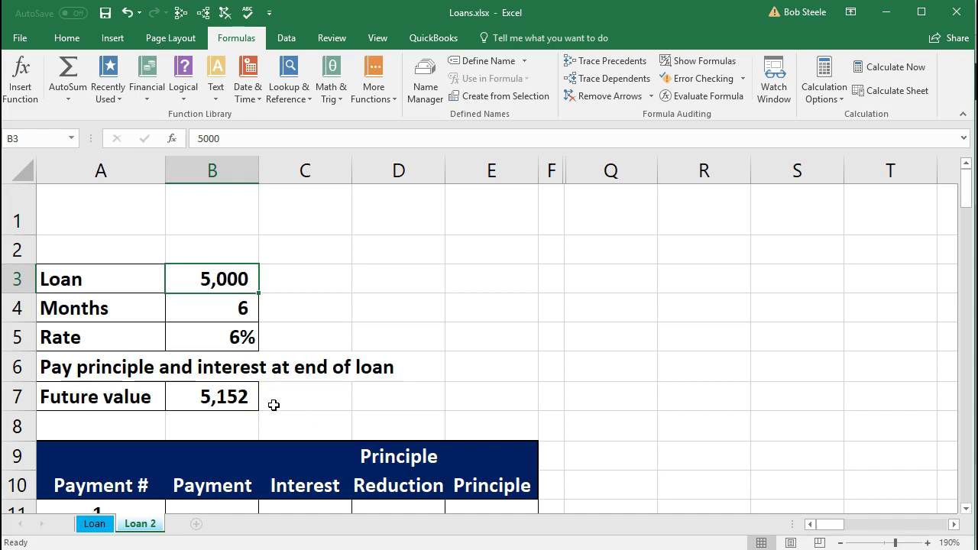
pyautogui.click(218, 416)
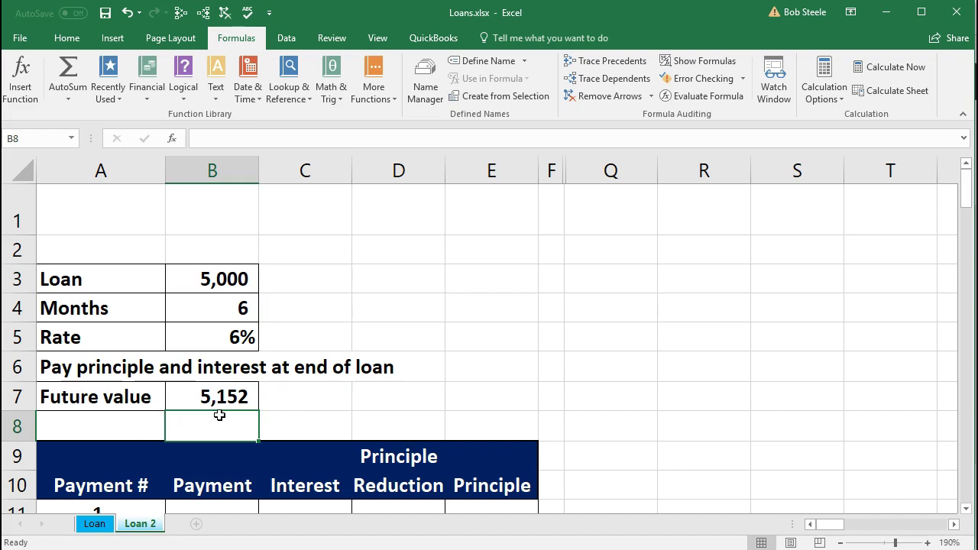
pyautogui.click(244, 308)
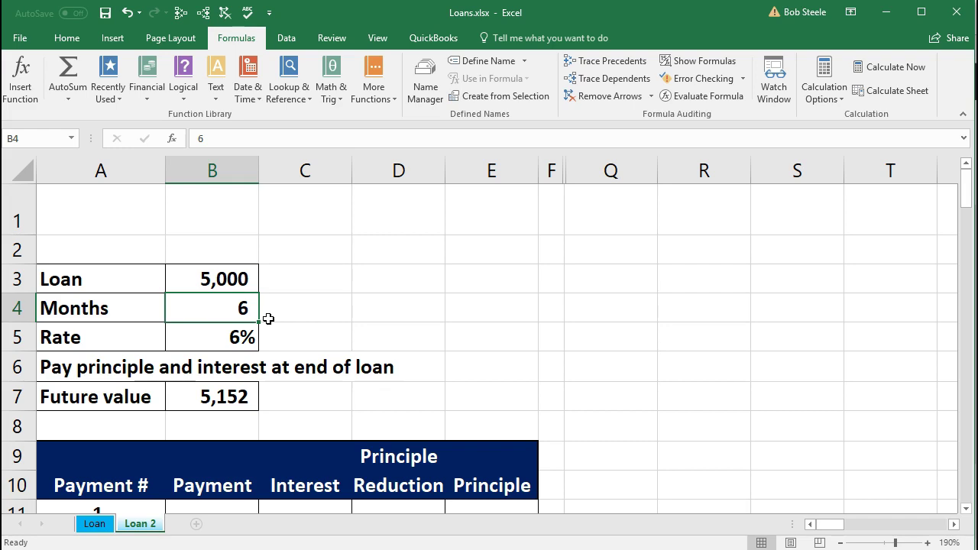
pyautogui.click(247, 400)
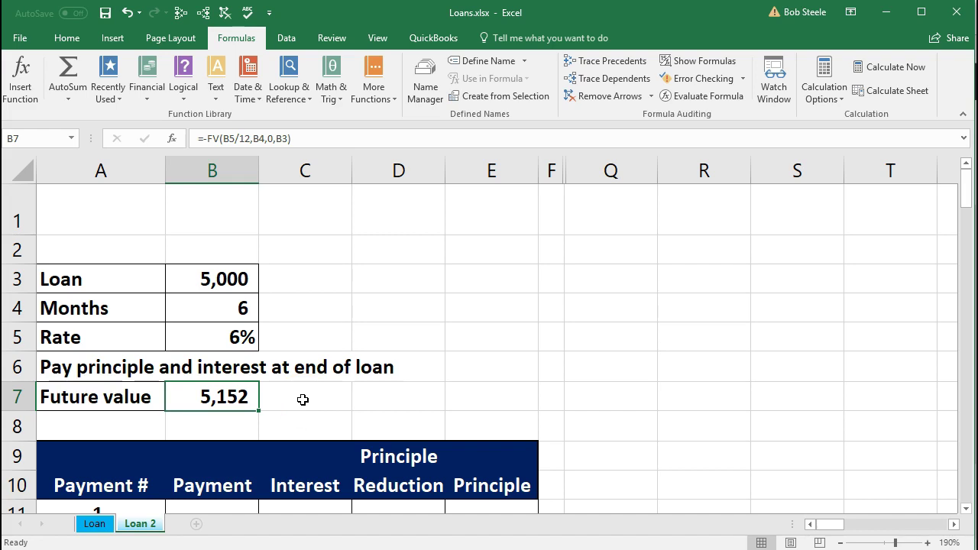
pyautogui.scroll(-1, 303, 400)
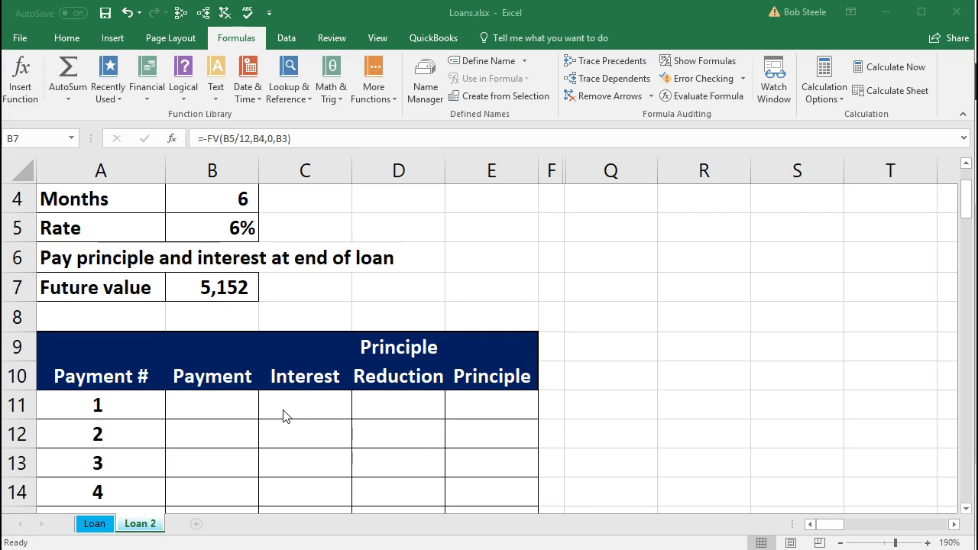
pyautogui.click(206, 404)
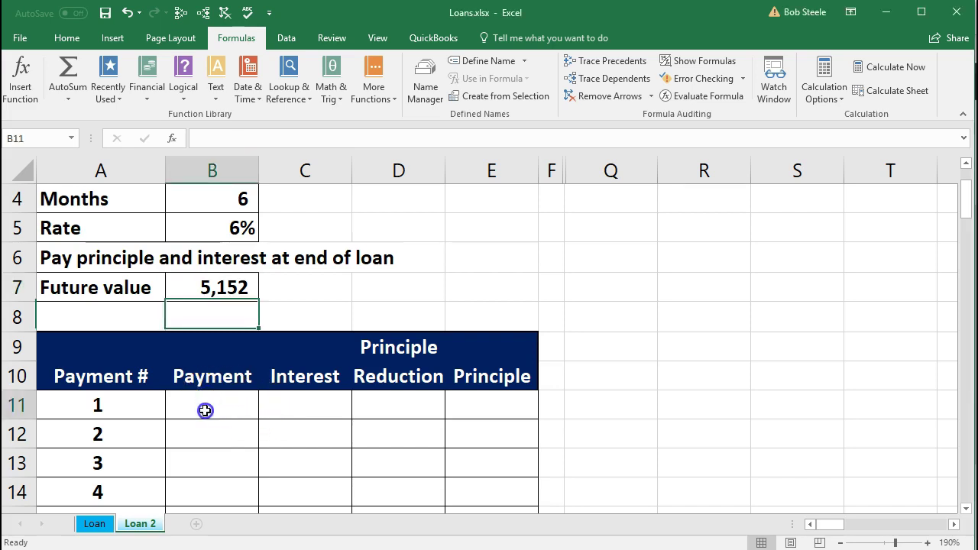
pyautogui.scroll(1, 207, 316)
pyautogui.scroll(-1, 207, 360)
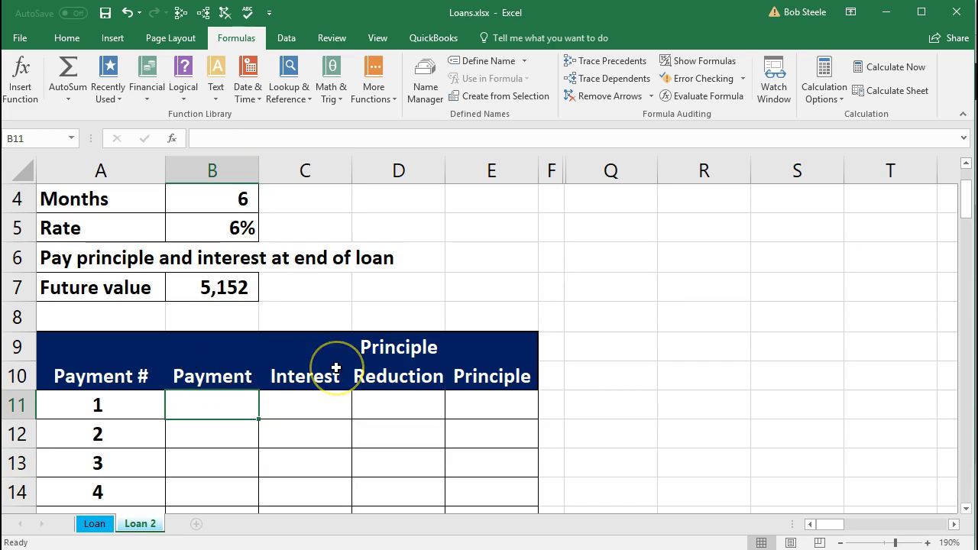
pyautogui.scroll(1, 334, 368)
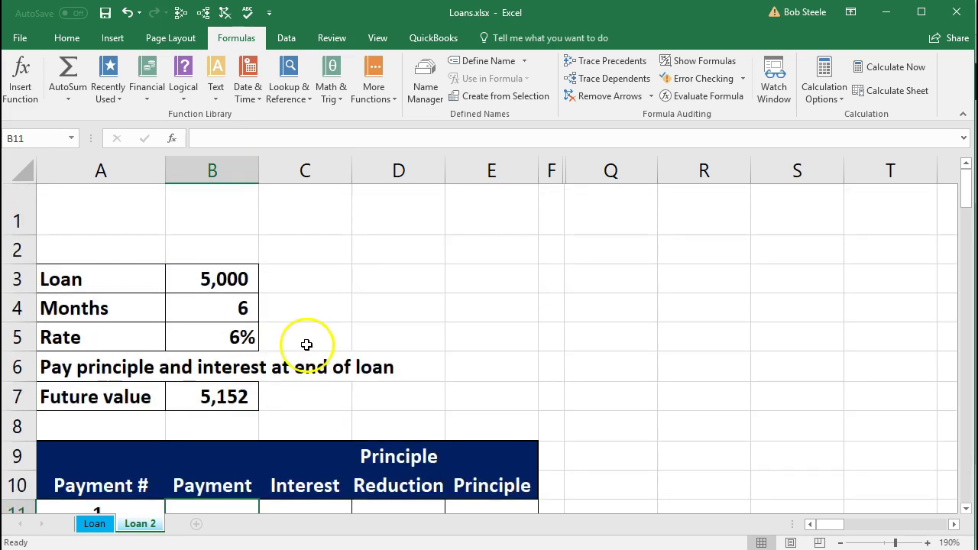
# - Enter a payment of 0 for each of the six payments in cells B11 through B16
pyautogui.scroll(-1, 301, 341)
pyautogui.write('0')
pyautogui.press('Return')
pyautogui.write('0')
pyautogui.press('Return')
pyautogui.write('0')
pyautogui.press('Return')
pyautogui.write('0')
pyautogui.press('Return')
pyautogui.write('0')
pyautogui.press('Return')
pyautogui.write('0')
pyautogui.press('Return')
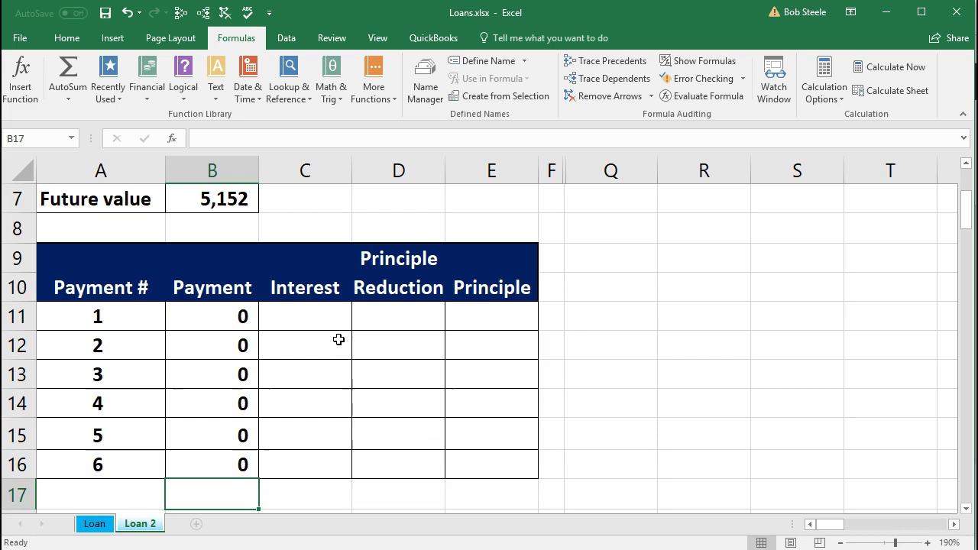
# - Switch to Calculator and compute one month's interest as 5000 times .06, divided by 12
pyautogui.scroll(1, 339, 339)
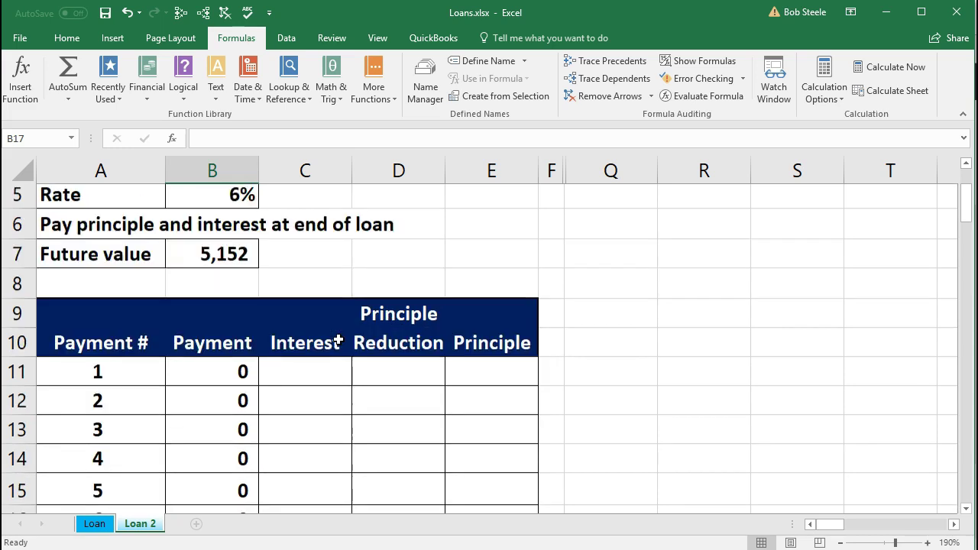
pyautogui.click(325, 408)
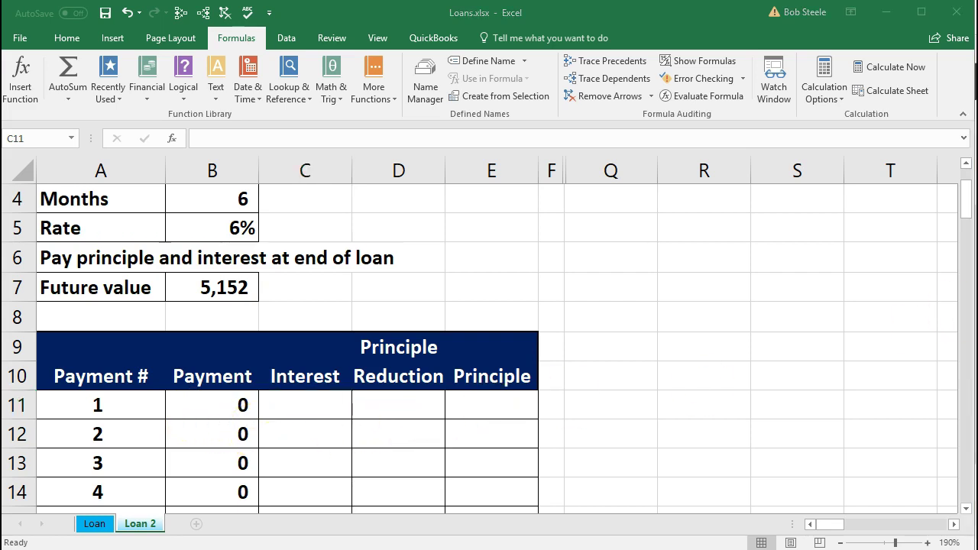
pyautogui.moveTo(977, 210); pyautogui.dragTo(709, 214)
pyautogui.click(445, 318)
pyautogui.scroll(1, 446, 319)
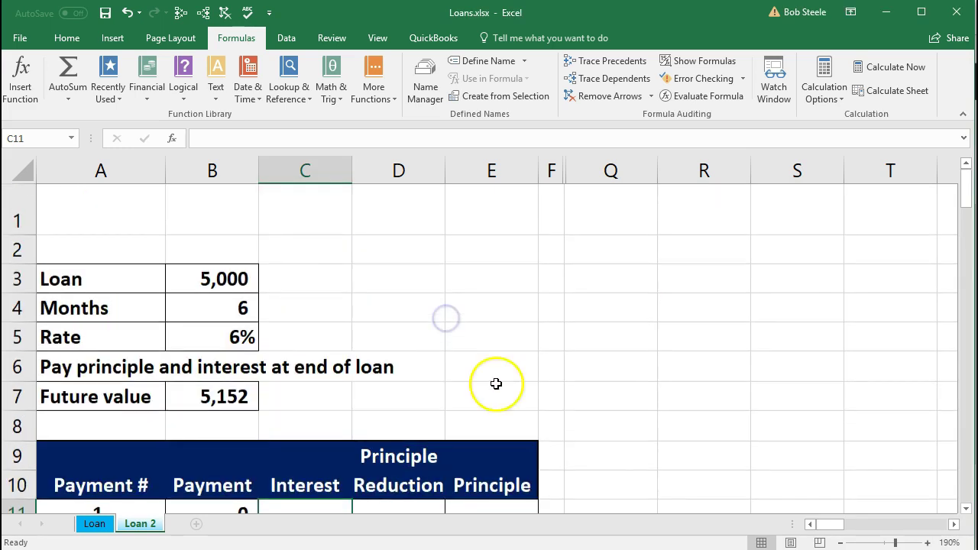
pyautogui.hotkey('alt', 'Tab')
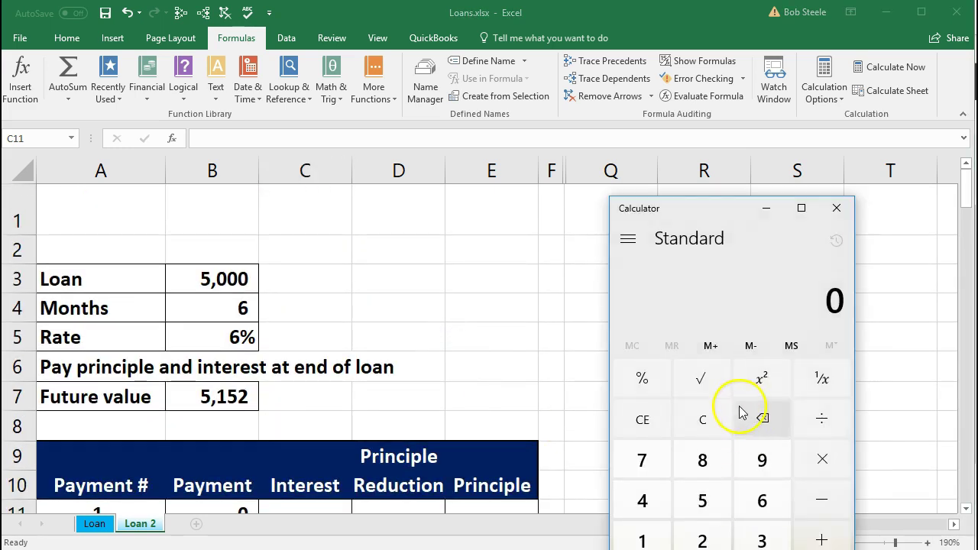
pyautogui.write('5000')
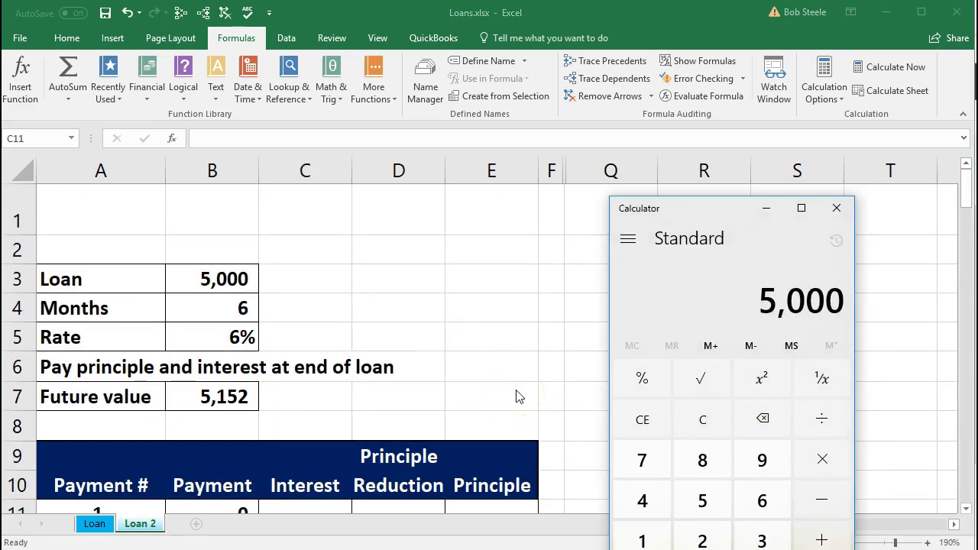
pyautogui.press('*')
pyautogui.write('.06')
pyautogui.press('Return')
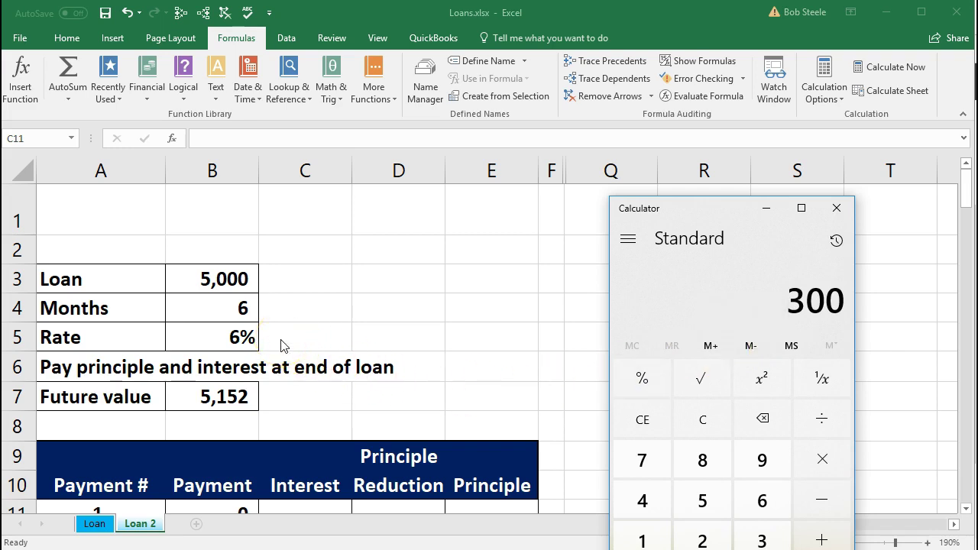
pyautogui.write('/12')
pyautogui.press('Return')
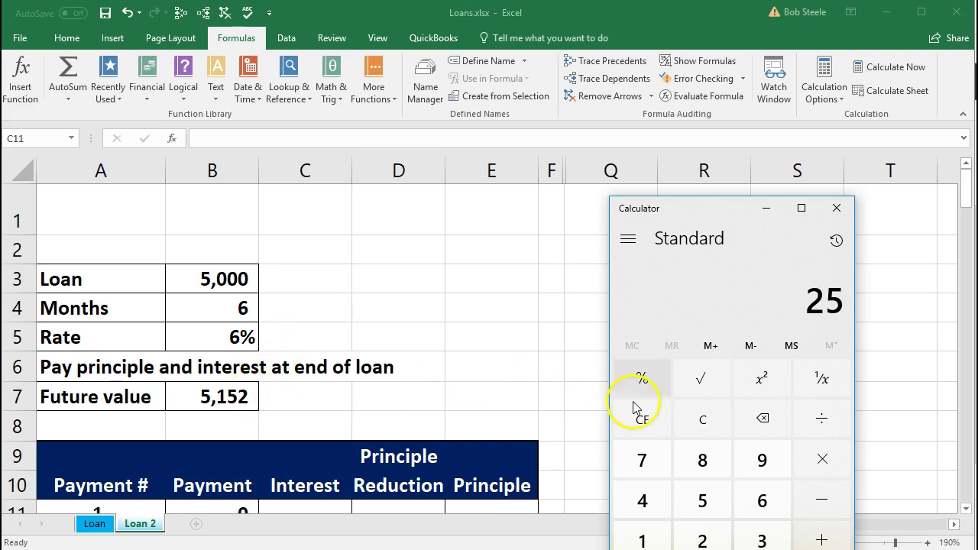
# - Clear the calculation, recompute the monthly interest as .06 divided by 12 times 5000, and close Calculator
pyautogui.click(704, 428)
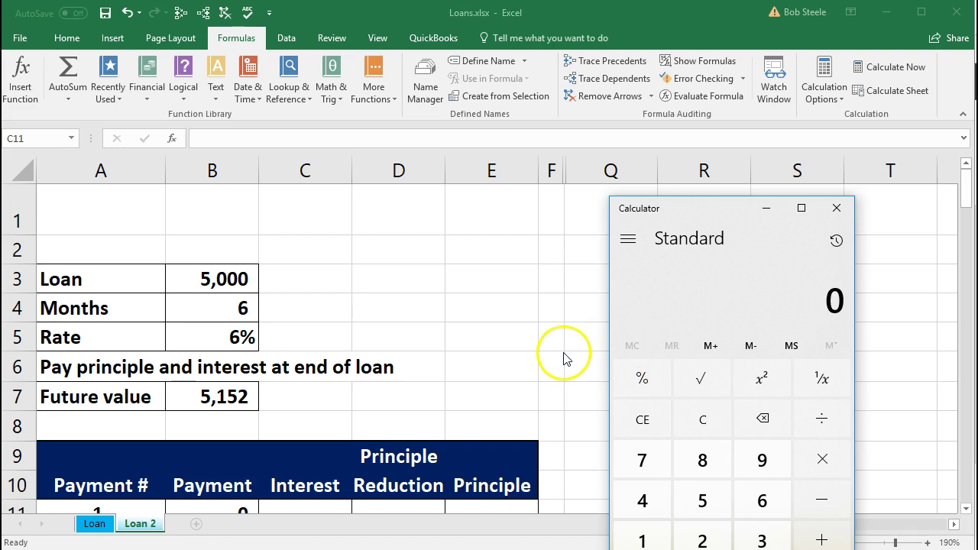
pyautogui.write('.06')
pyautogui.press('/')
pyautogui.write('12')
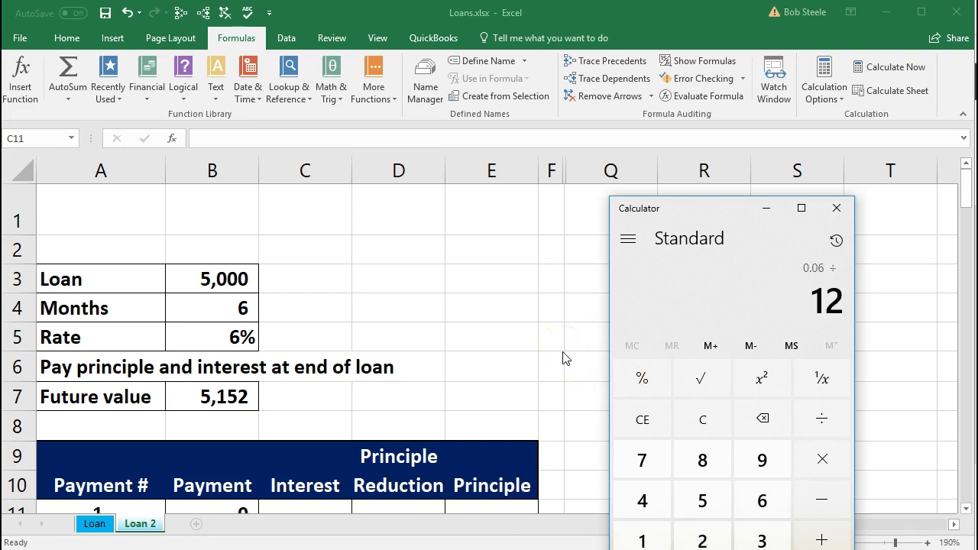
pyautogui.press('Return')
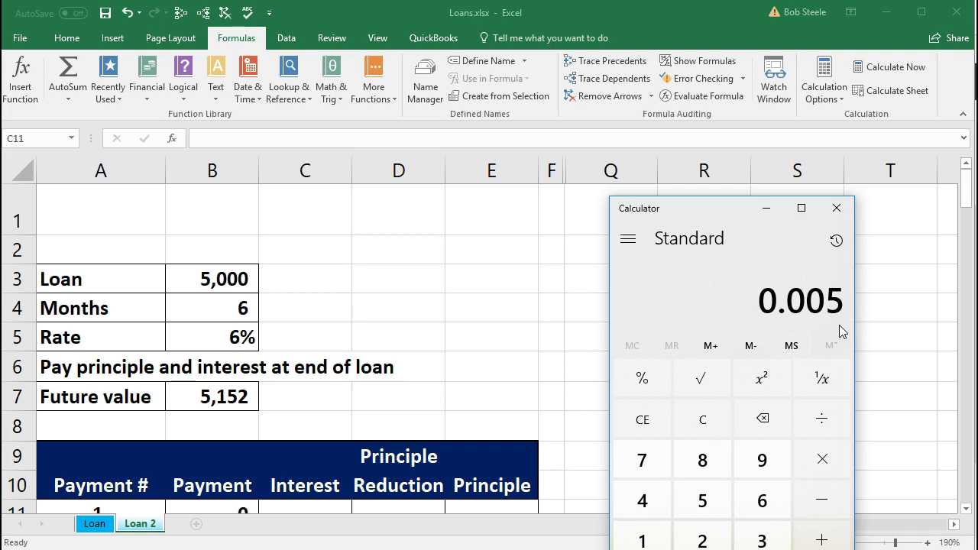
pyautogui.press('*')
pyautogui.write('5000')
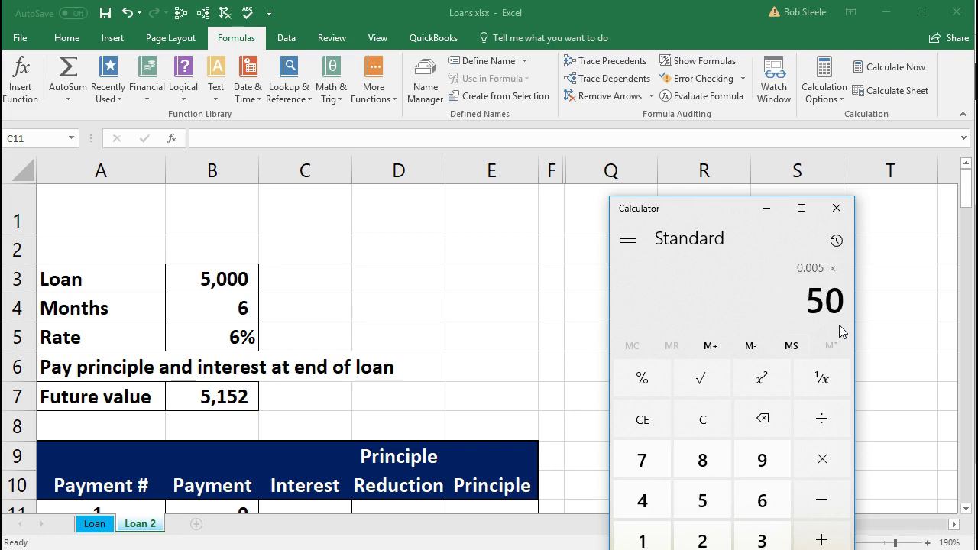
pyautogui.press('Return')
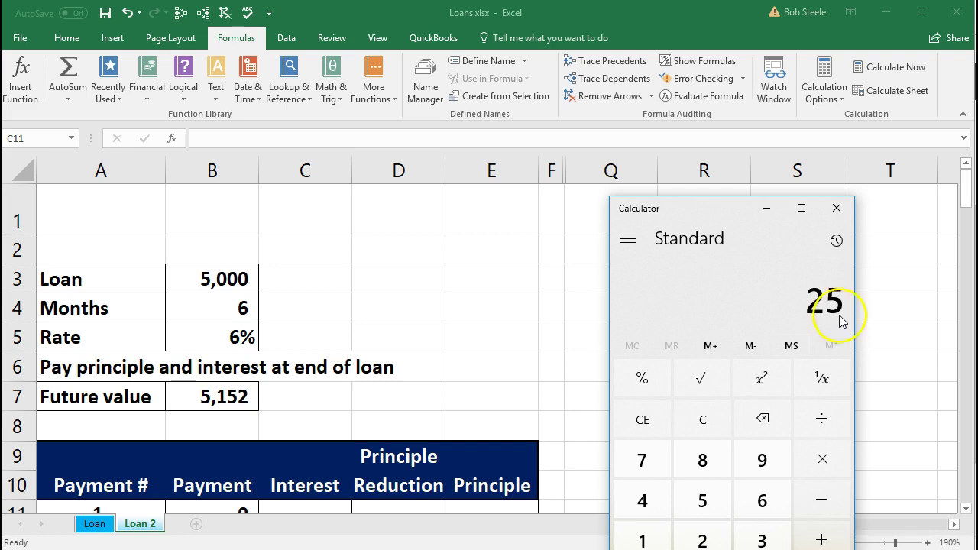
pyautogui.click(837, 209)
# - Calculate the first payment's Interest in C11 with the formula =B3*B5/12
pyautogui.scroll(-1, 678, 334)
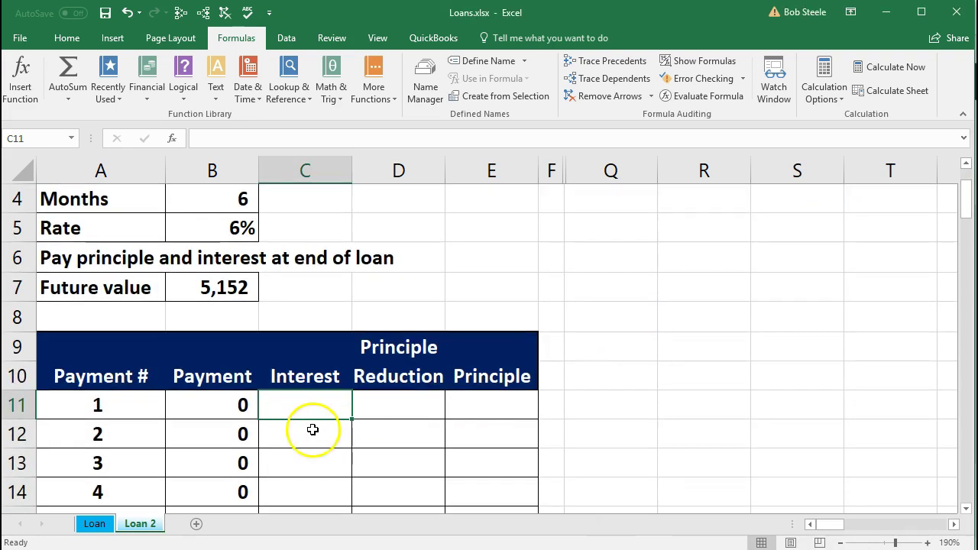
pyautogui.write('=')
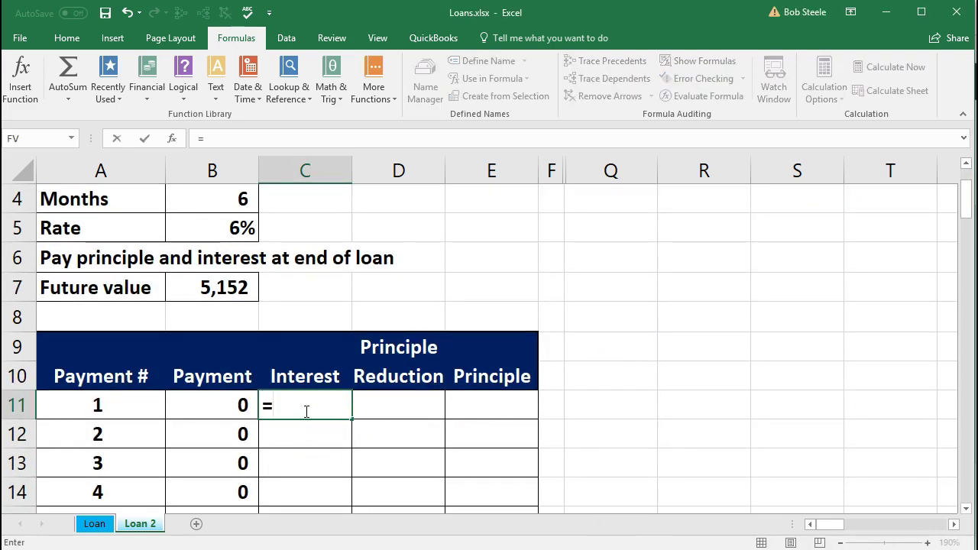
pyautogui.scroll(1, 306, 411)
pyautogui.click(218, 281)
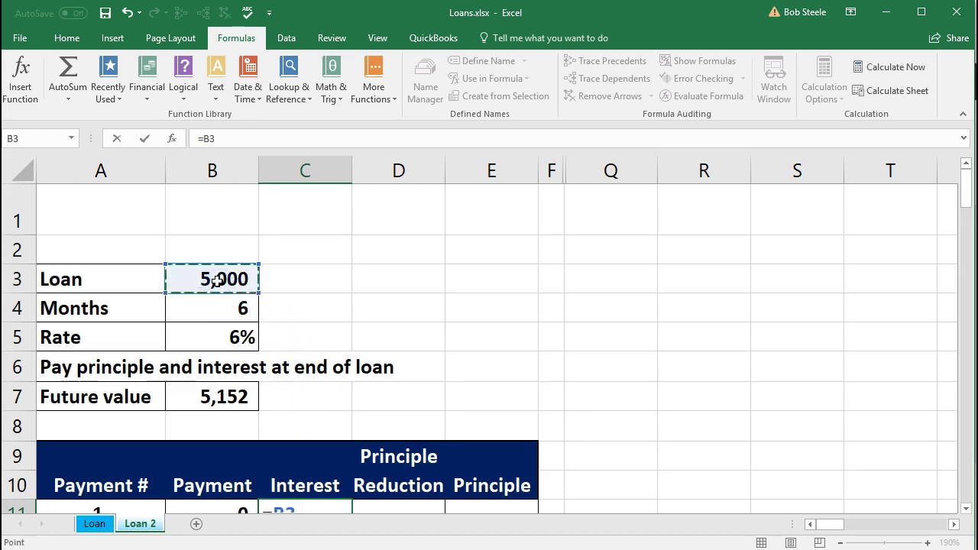
pyautogui.write('*')
pyautogui.click(217, 335)
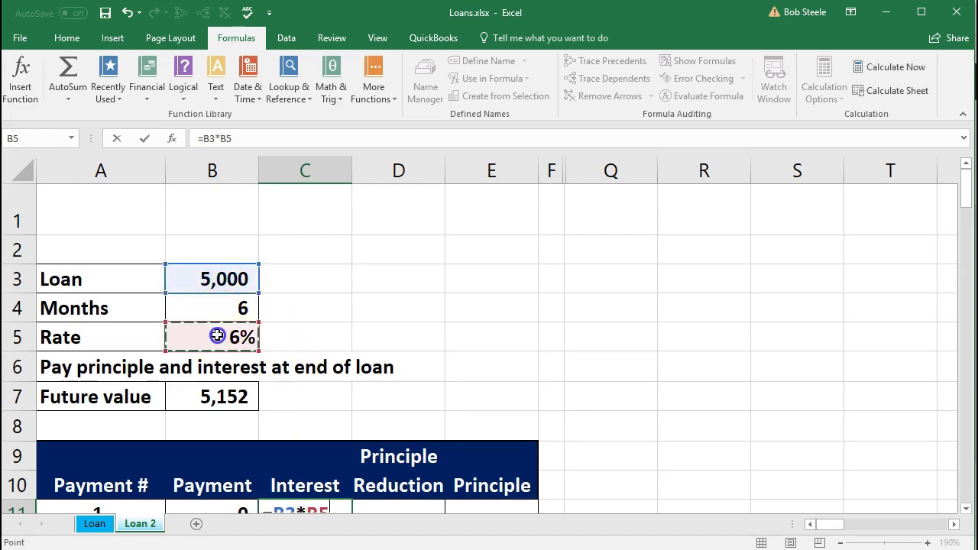
pyautogui.write('/12')
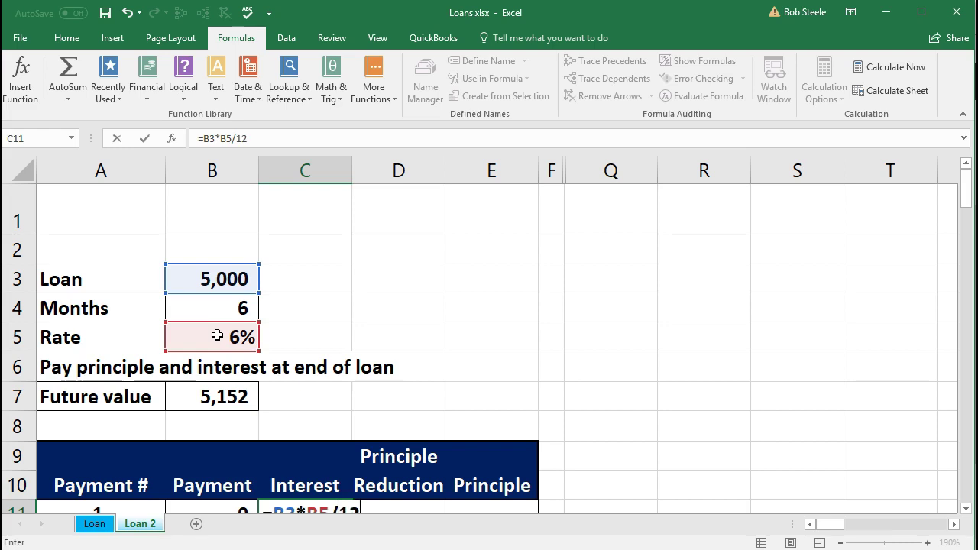
pyautogui.press('Return')
# - Calculate the first payment's Principle Reduction in D11 with the formula =B11-C11
pyautogui.press('Right')
pyautogui.press('Up')
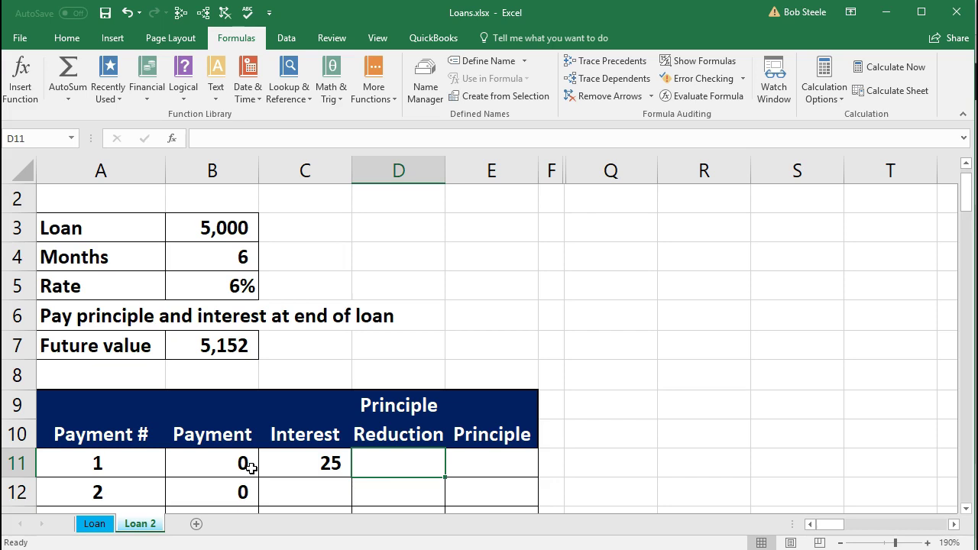
pyautogui.write('=')
pyautogui.press('Left')
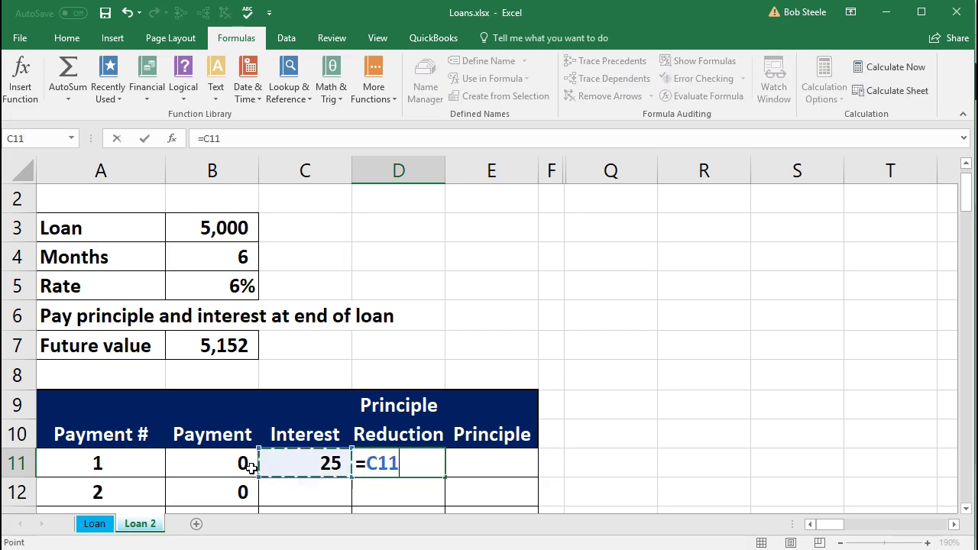
pyautogui.press('Left')
pyautogui.write('-')
pyautogui.press('Left')
pyautogui.press('Return')
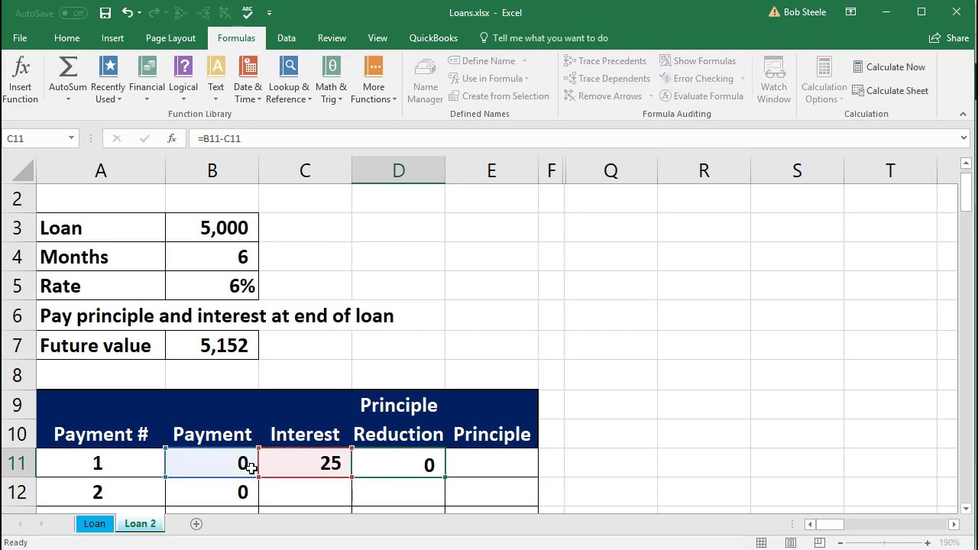
# - Calculate the first payment's Principle in E11 with =B3-D11, and review the formulas in E11, D11 and C11
pyautogui.press('Up')
pyautogui.press('Right')
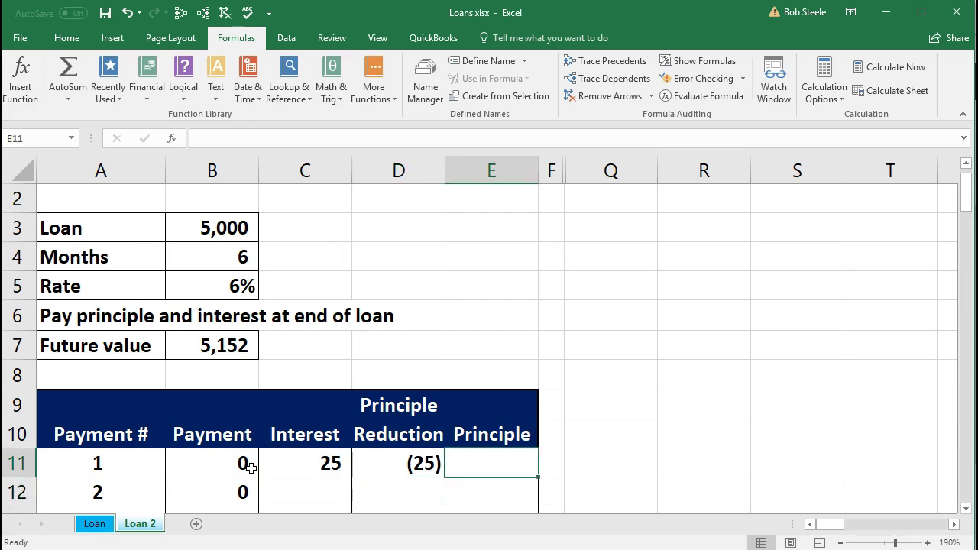
pyautogui.write('=')
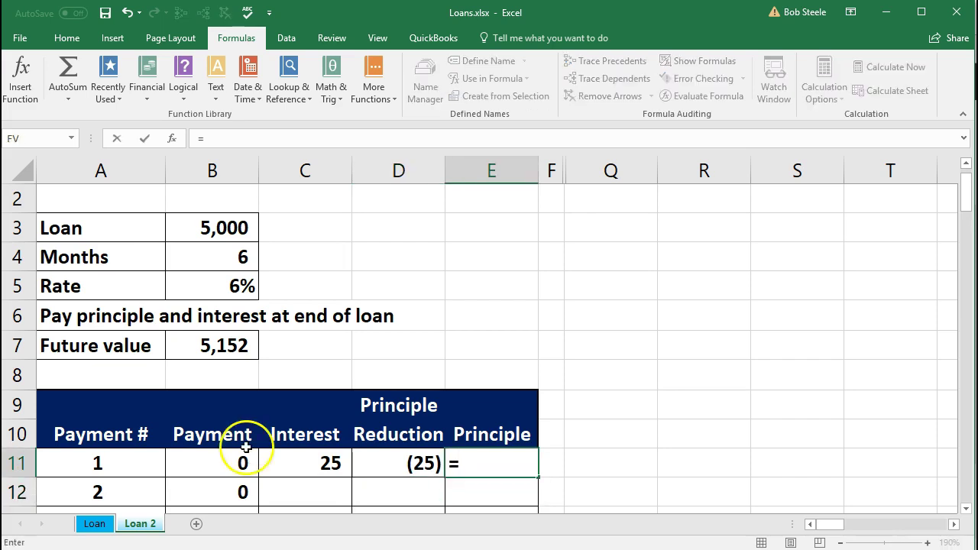
pyautogui.click(227, 229)
pyautogui.write('-')
pyautogui.press('Left')
pyautogui.press('Return')
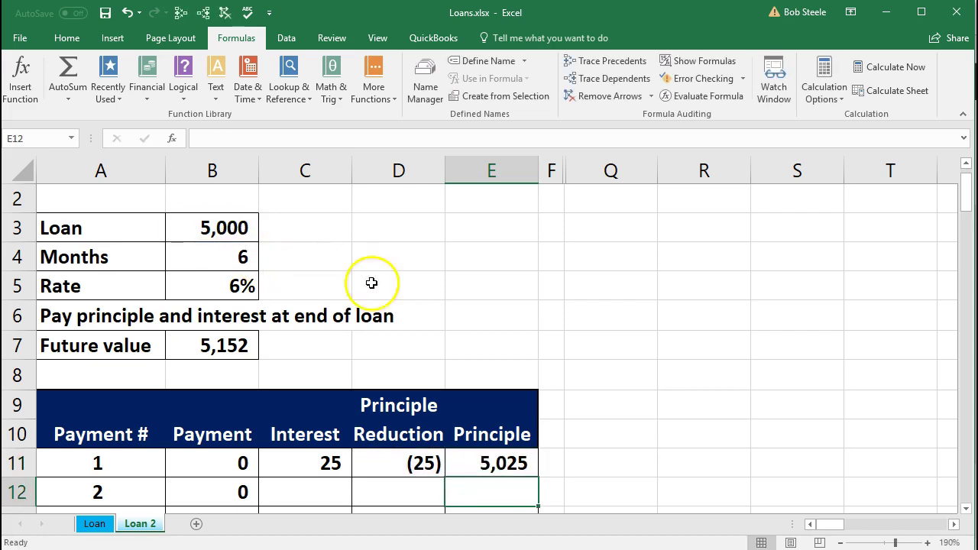
pyautogui.click(469, 454)
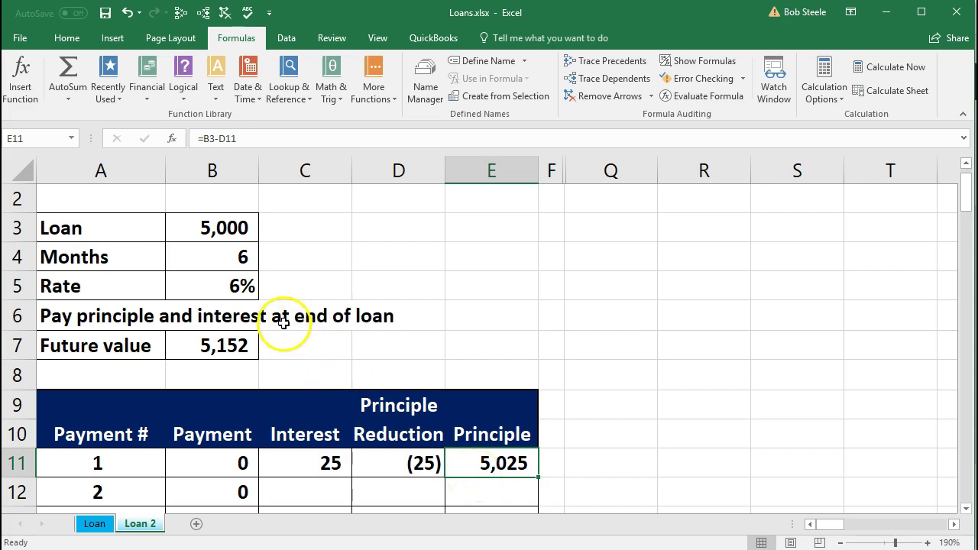
pyautogui.click(367, 462)
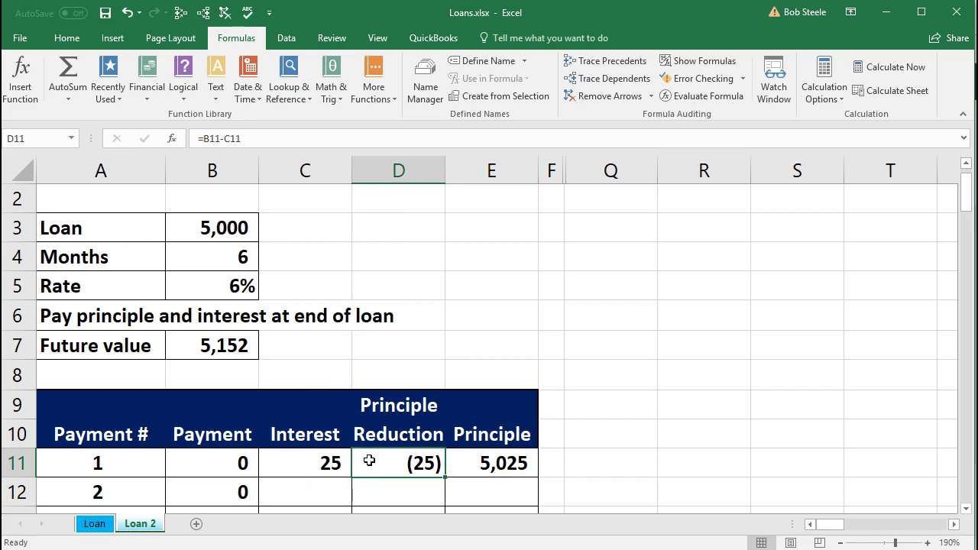
pyautogui.click(330, 464)
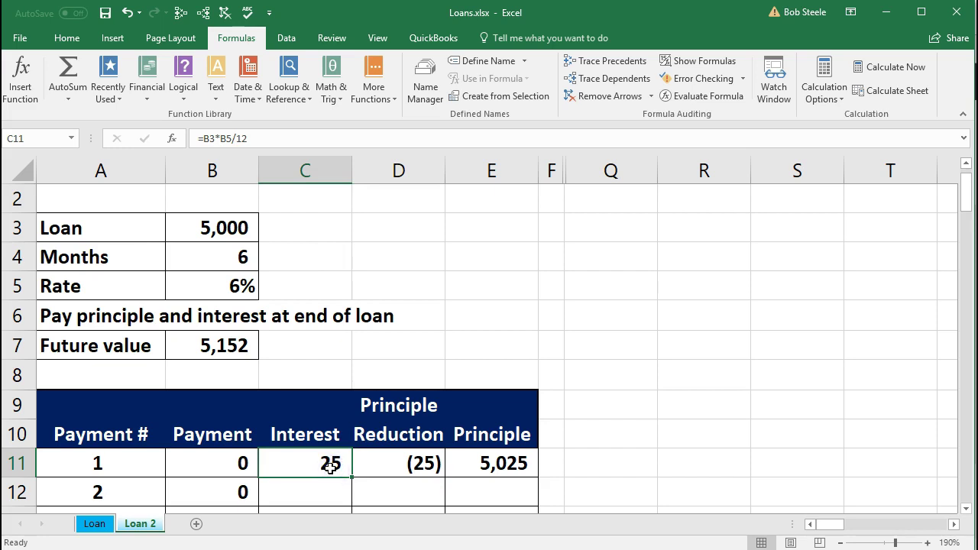
# - Enter the second payment's Interest formula in C12, multiplying the prior principle by the rate as =E11*B5
pyautogui.scroll(-1, 330, 467)
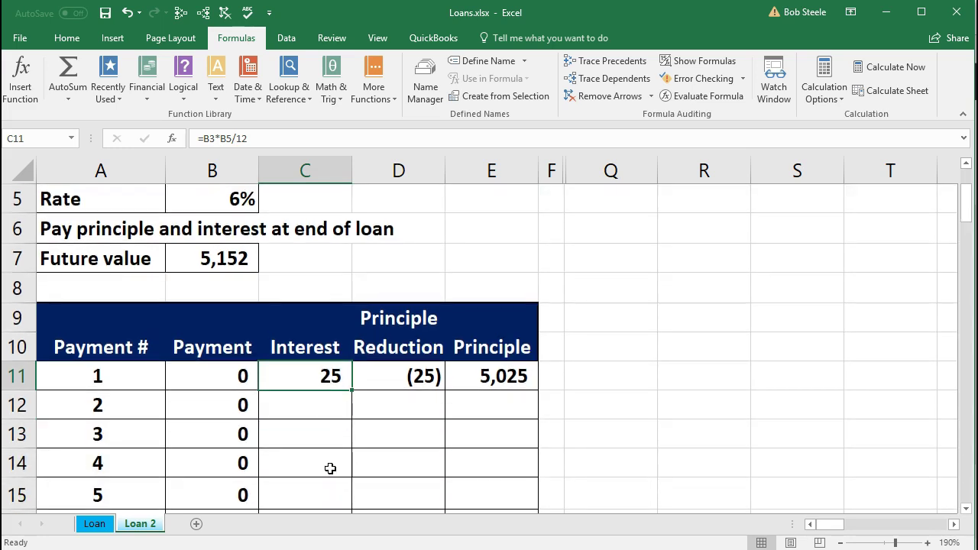
pyautogui.click(303, 401)
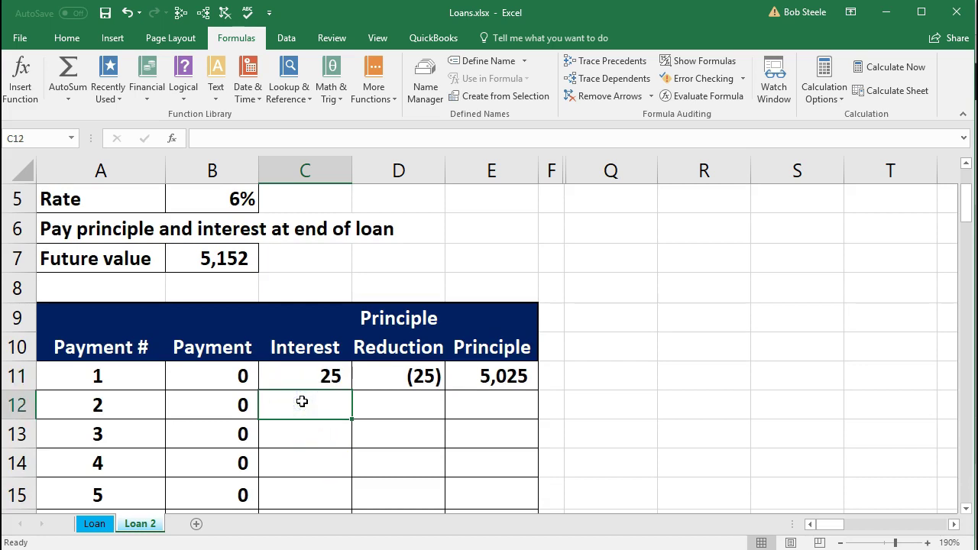
pyautogui.write('=')
pyautogui.press('Right')
pyautogui.press('Right')
pyautogui.press('Up')
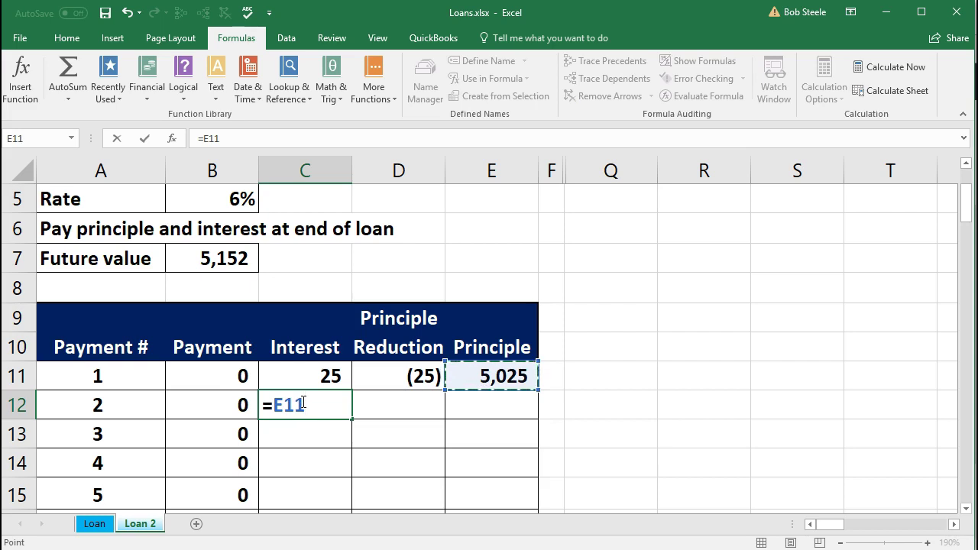
pyautogui.write('*')
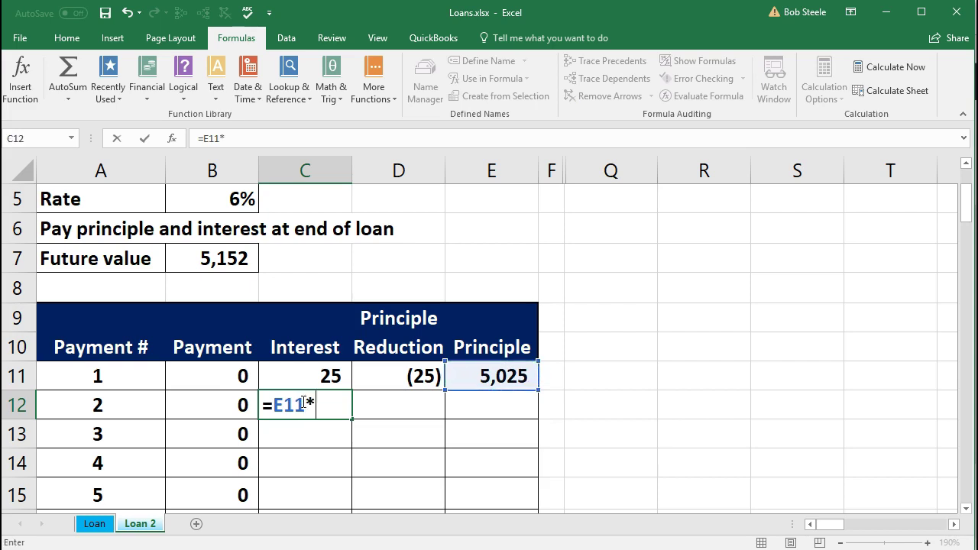
pyautogui.click(212, 204)
pyautogui.press('Tab')
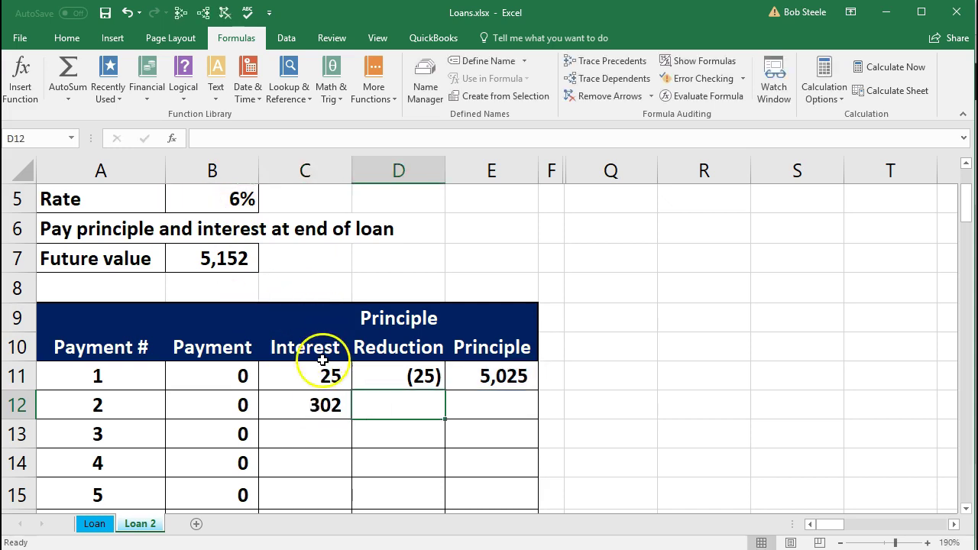
# - Extend the Interest formula in C12 to divide by 12, making it =E11*B5/12
pyautogui.click(312, 405)
pyautogui.click(257, 139)
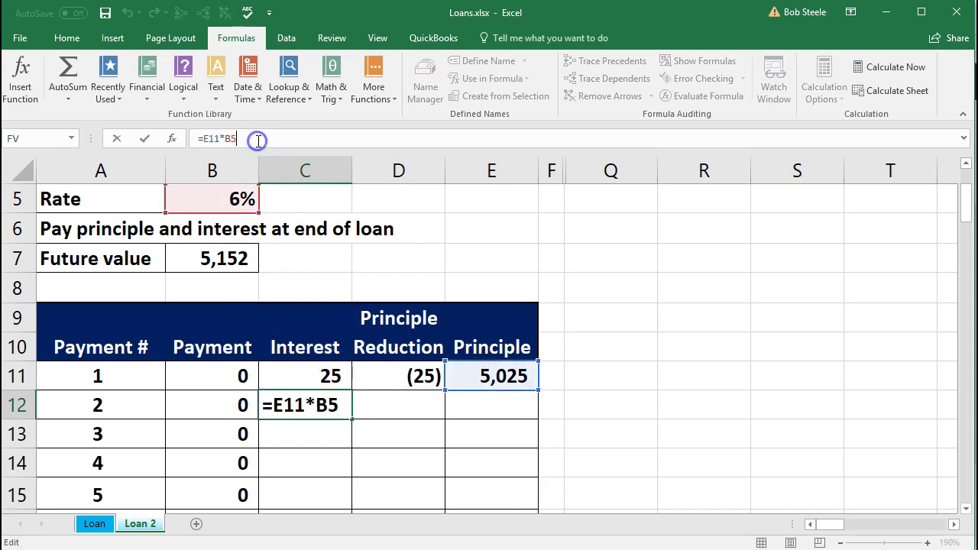
pyautogui.write('/12')
pyautogui.press('Tab')
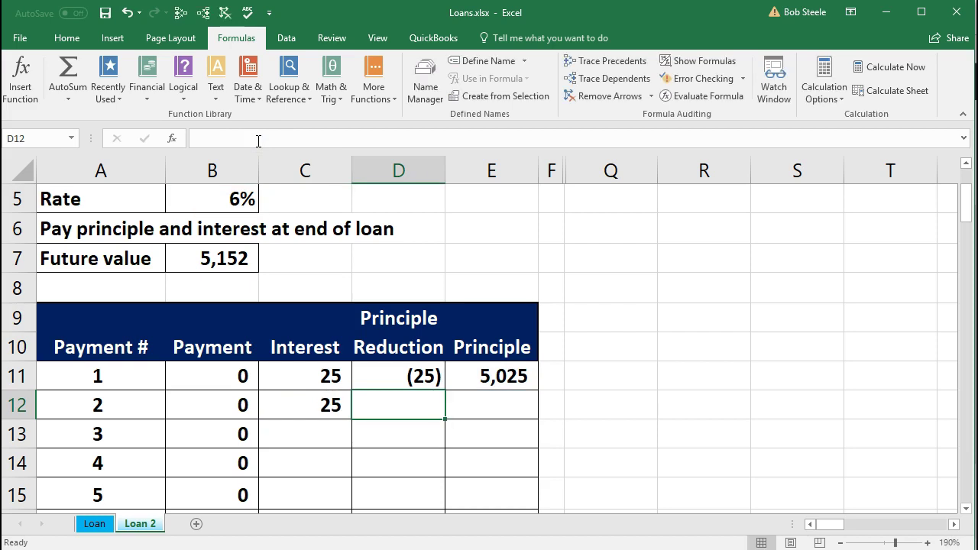
# - Format the Interest column cells C11:C16 to show two decimal places
pyautogui.moveTo(307, 381); pyautogui.dragTo(306, 461)
pyautogui.click(66, 37)
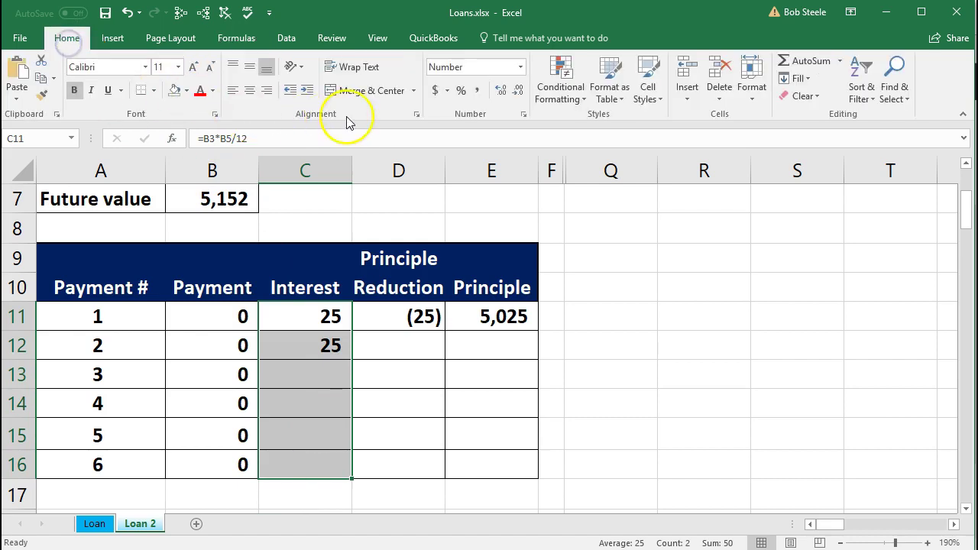
pyautogui.click(501, 91)
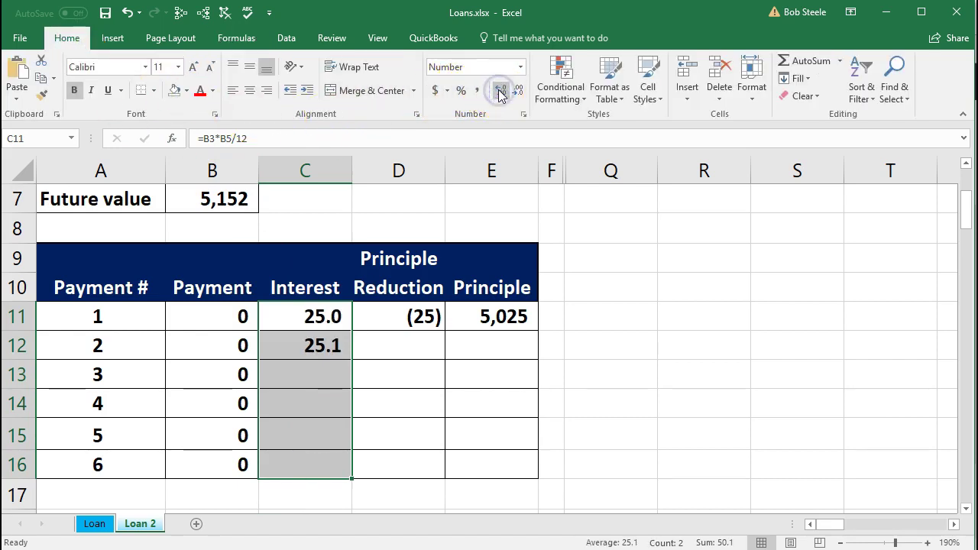
pyautogui.click(501, 91)
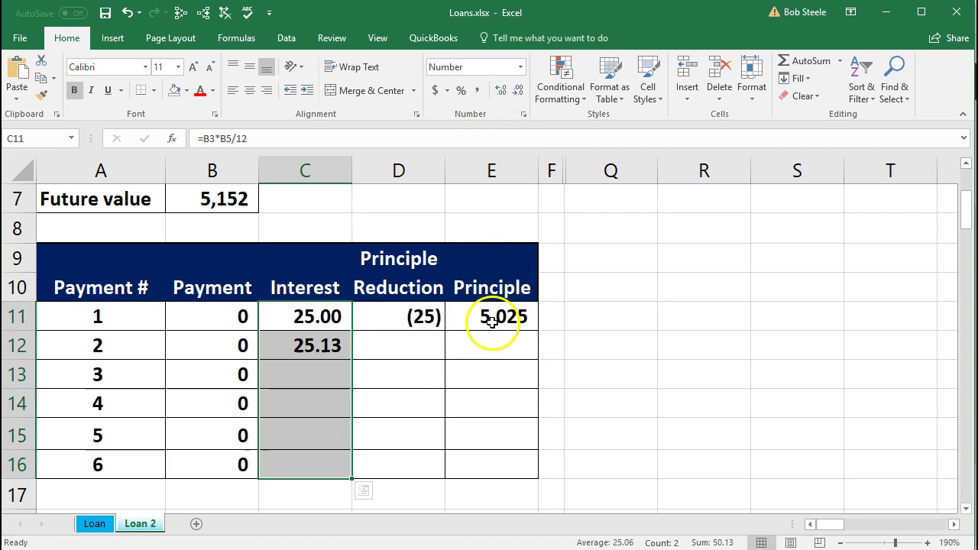
pyautogui.click(491, 321)
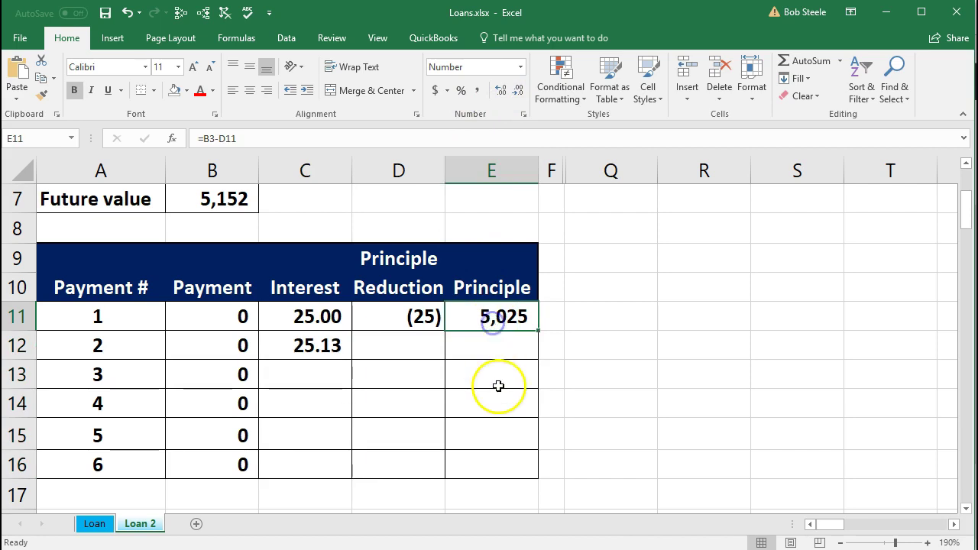
# - Calculate the second payment's Principle Reduction in D12 with the formula =B12-C12
pyautogui.click(398, 346)
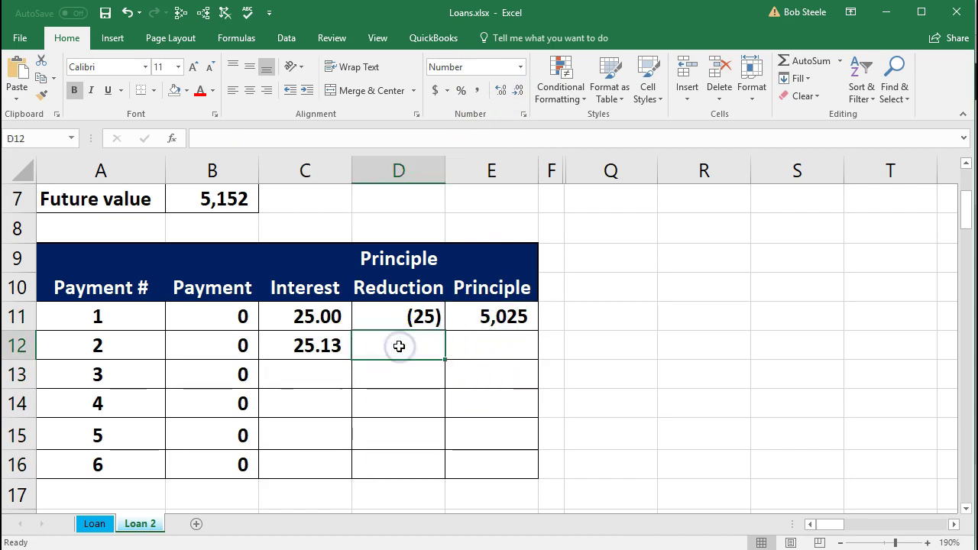
pyautogui.write('=')
pyautogui.press('Left')
pyautogui.press('Left')
pyautogui.write('-')
pyautogui.press('Left')
pyautogui.press('Return')
# - Calculate the second payment's Principle in E12 with the formula =E11-D12
pyautogui.press('Up')
pyautogui.press('Right')
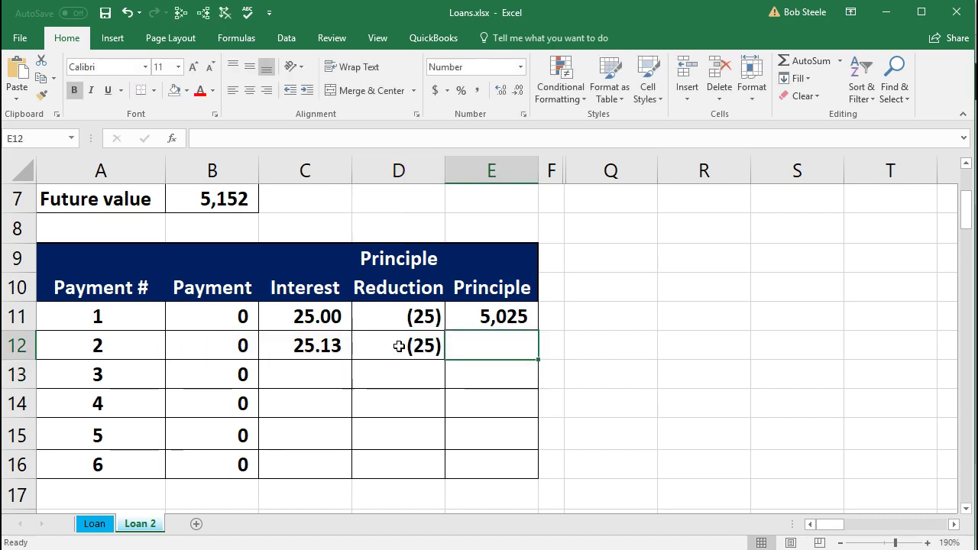
pyautogui.write('=')
pyautogui.press('Up')
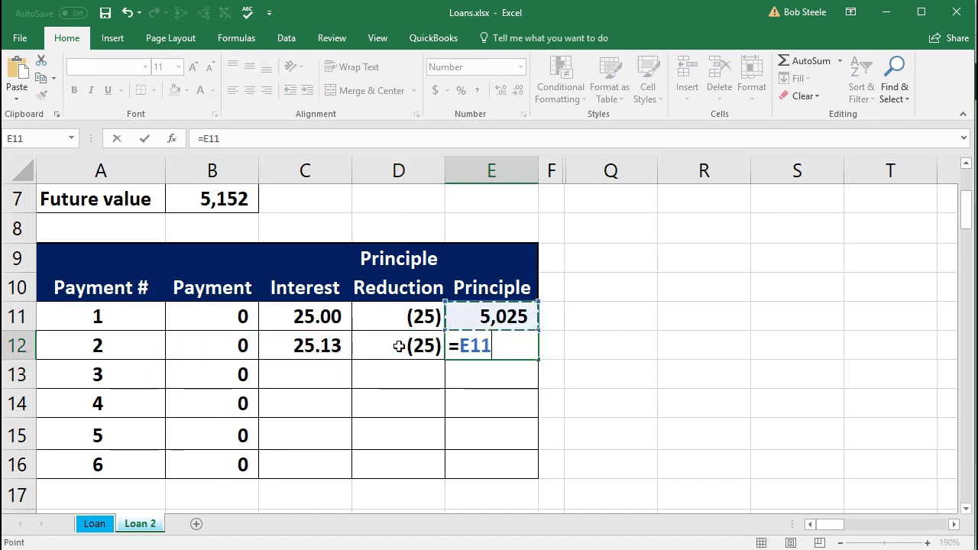
pyautogui.write('-')
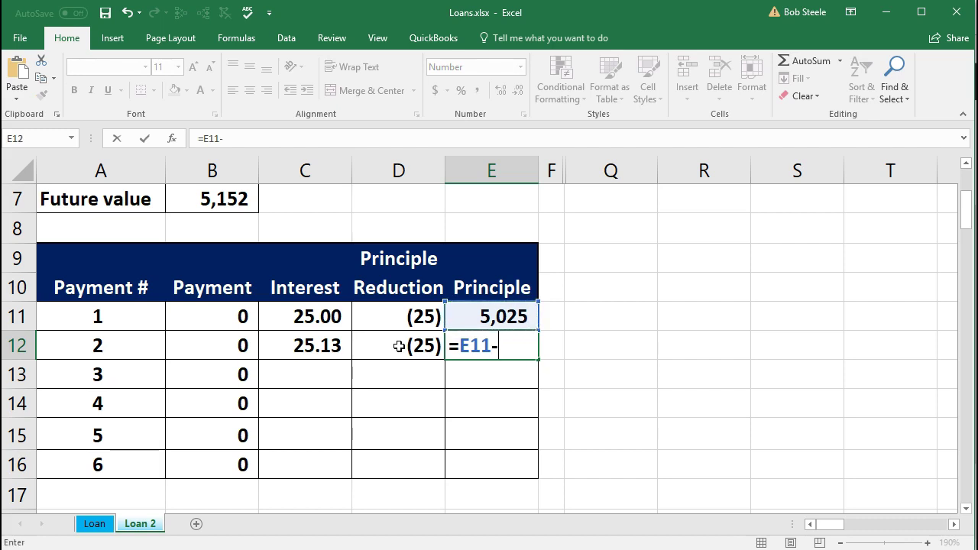
pyautogui.click(399, 346)
pyautogui.press('Return')
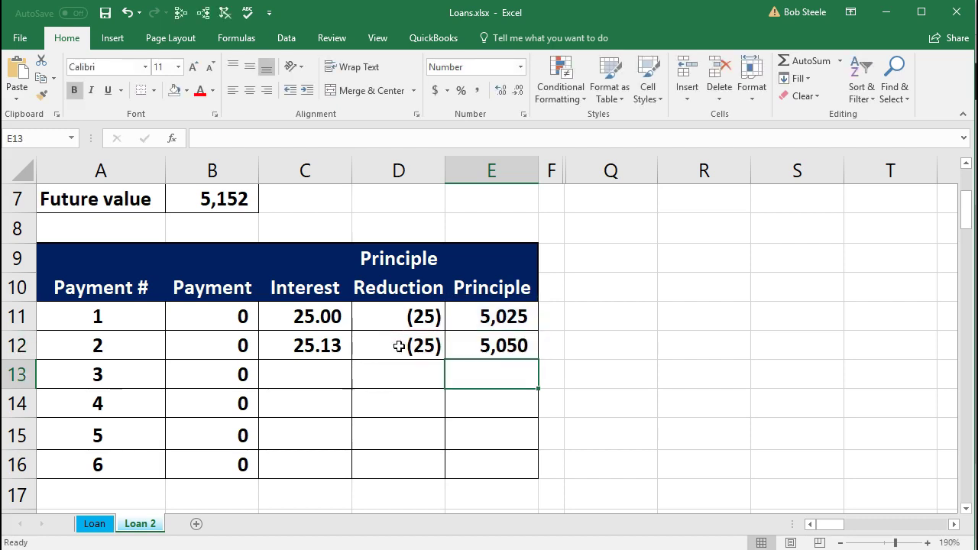
# - Enter the third payment's Interest formula in C13, multiplying the prior principle by the rate as =E12*B5
pyautogui.click(325, 373)
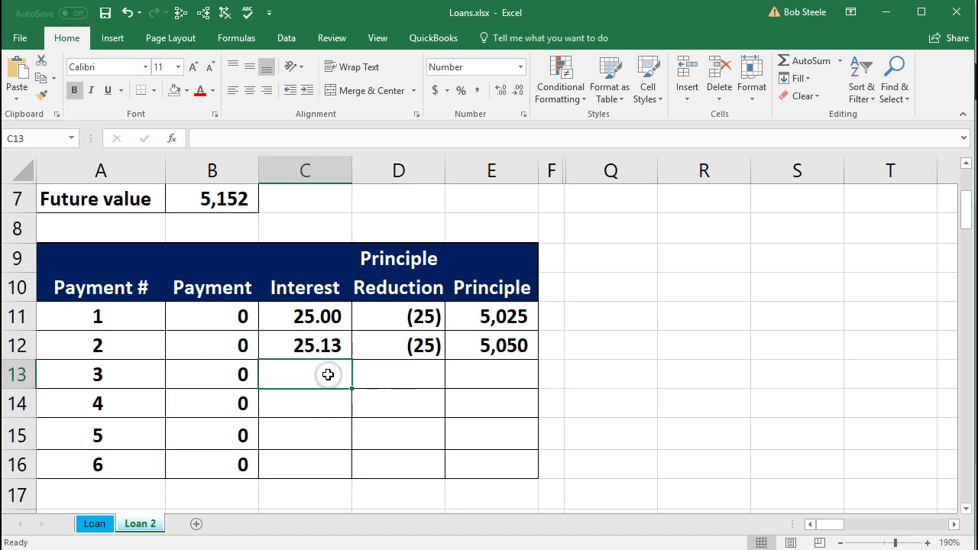
pyautogui.write('=')
pyautogui.press('Right')
pyautogui.press('Right')
pyautogui.press('Up')
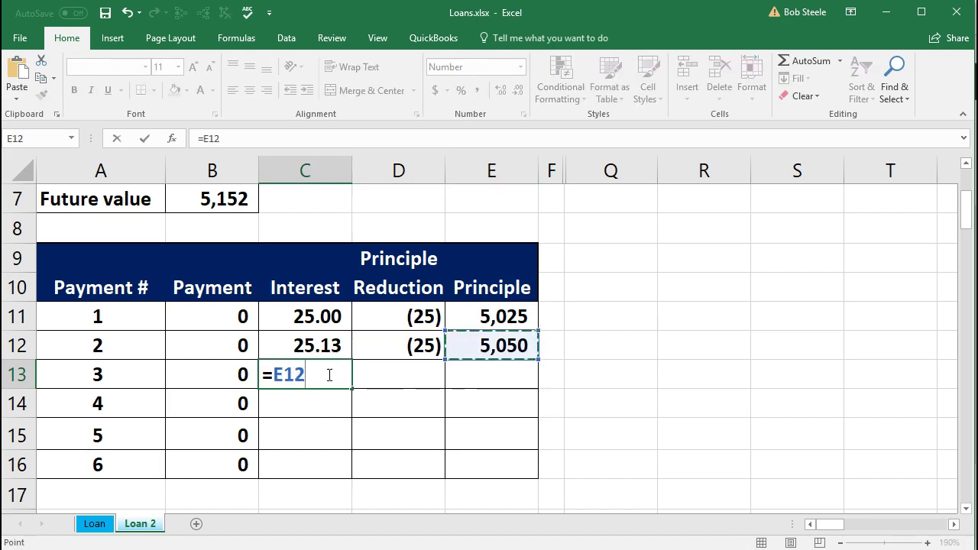
pyautogui.write('*')
pyautogui.scroll(2, 330, 375)
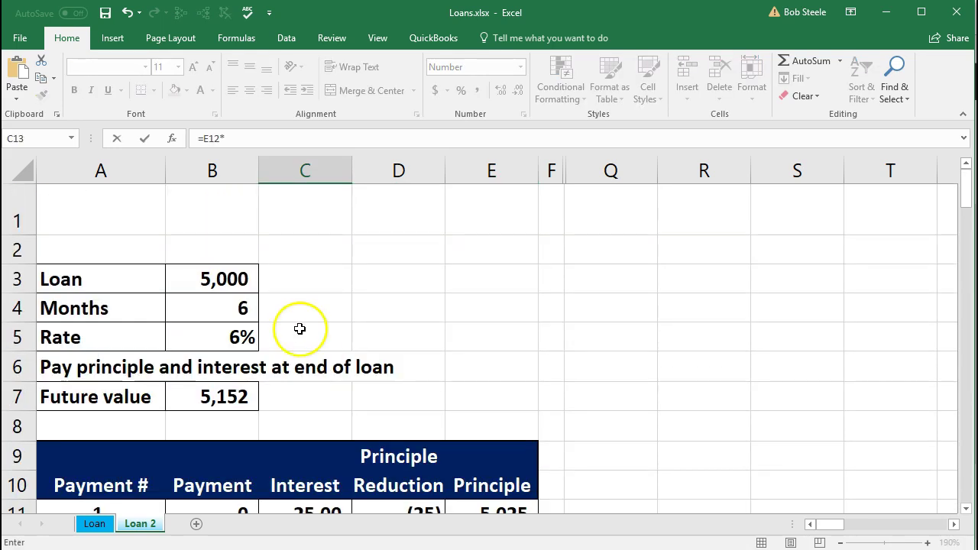
pyautogui.click(240, 332)
pyautogui.press('Return')
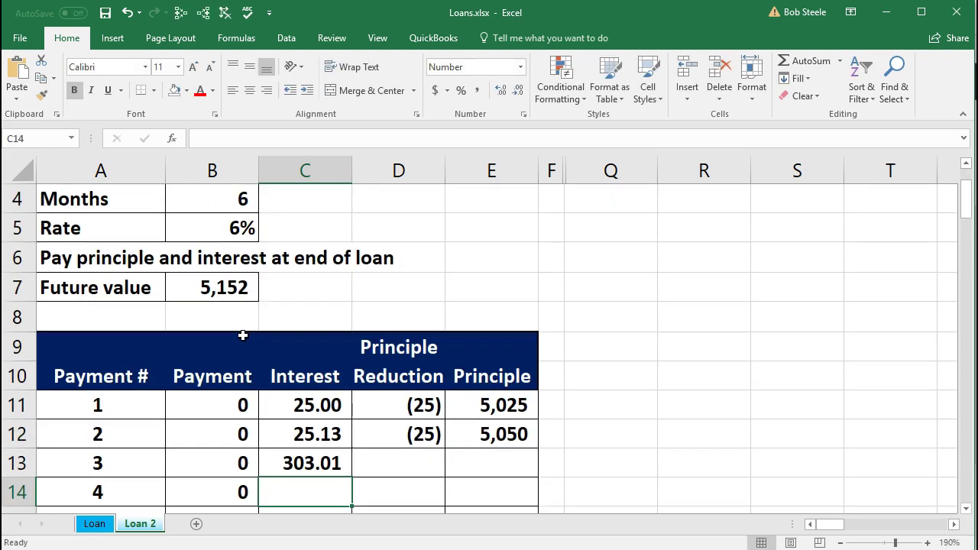
# - Extend the Interest formula in C13 to divide by 12, making it =E12*B5/12
pyautogui.press('Up')
pyautogui.click(266, 136)
pyautogui.write('/12')
pyautogui.press('Return')
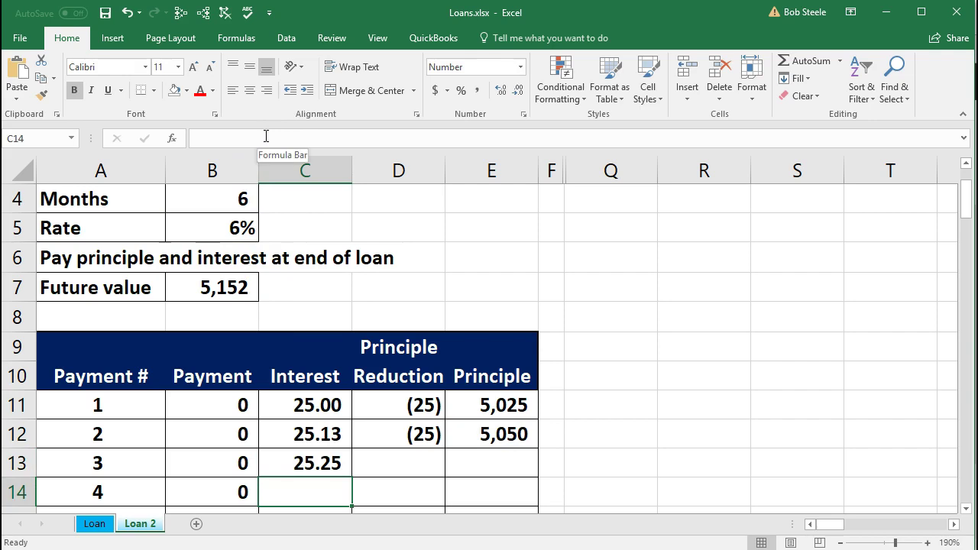
# - Calculate the third payment's Principle Reduction in D13 with the formula =B13-C13
pyautogui.press('Up')
pyautogui.press('Right')
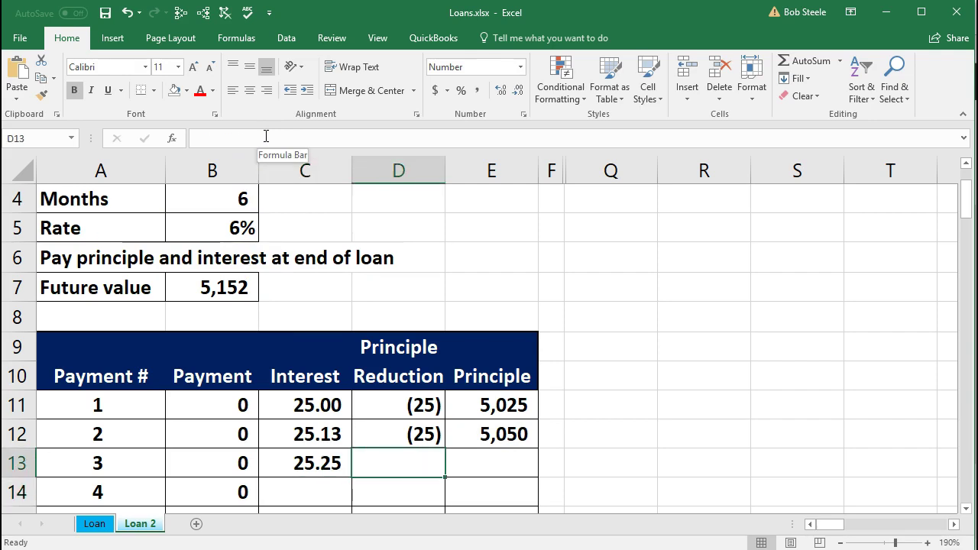
pyautogui.write('=')
pyautogui.press('Left')
pyautogui.press('Left')
pyautogui.write('-')
pyautogui.press('Left')
pyautogui.press('Tab')
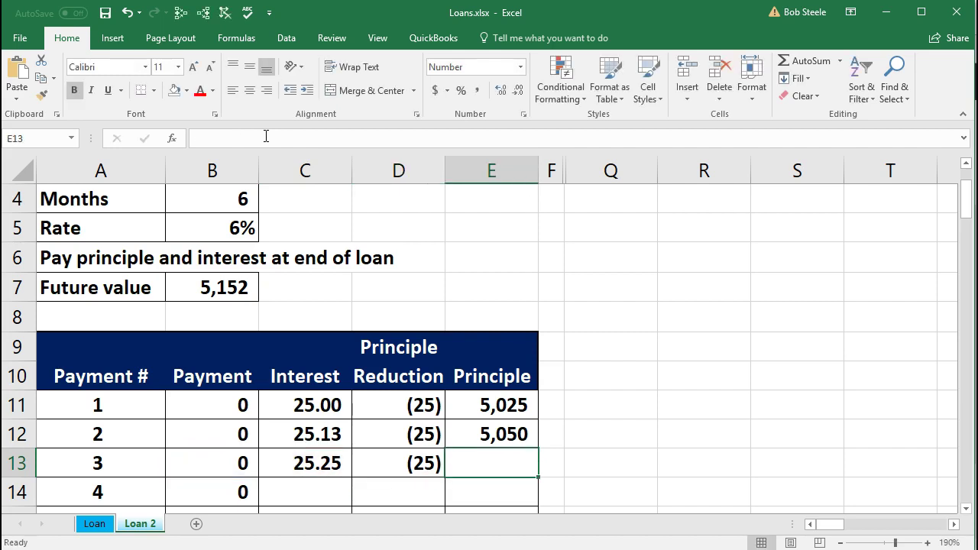
# - Calculate the third payment's Principle in E13 with the formula =+E12-D13
pyautogui.write('+')
pyautogui.press('Up')
pyautogui.write('-')
pyautogui.press('Left')
pyautogui.press('Return')
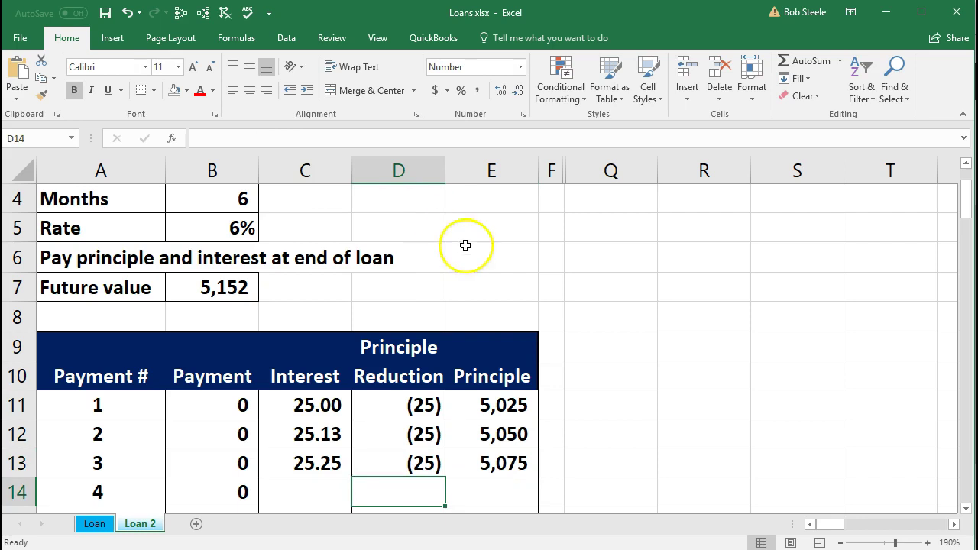
# - Try to fill the third payment's formulas in C13:E13 down to row 14
pyautogui.scroll(-1, 482, 267)
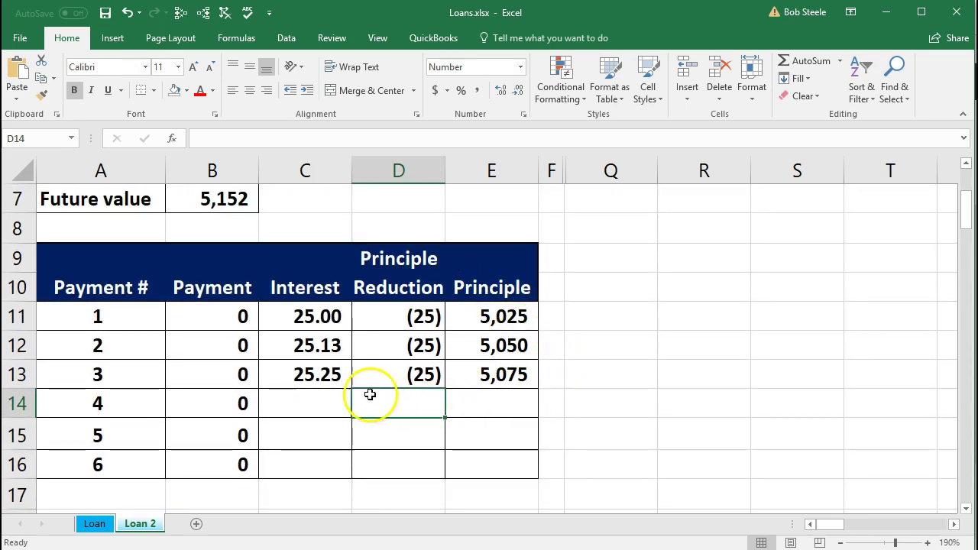
pyautogui.moveTo(328, 371); pyautogui.dragTo(477, 379)
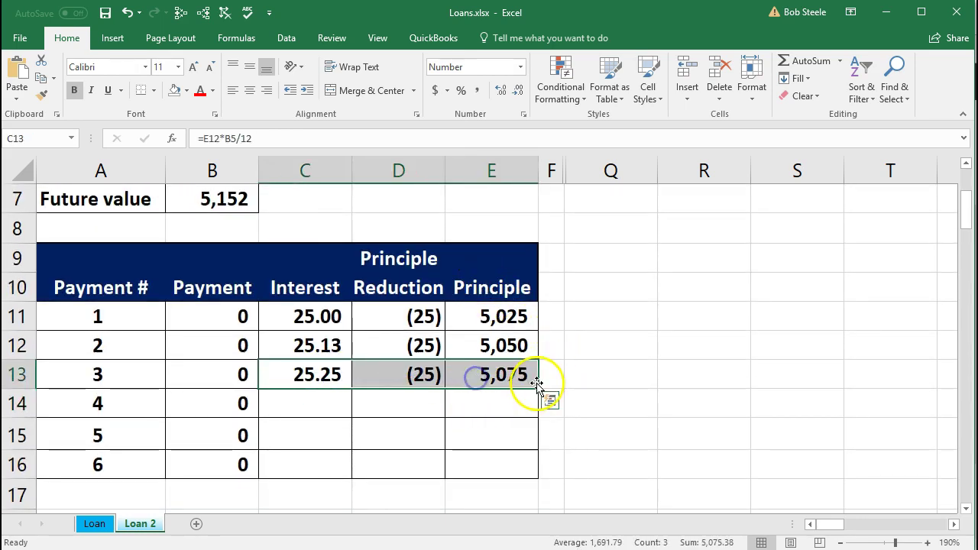
pyautogui.moveTo(294, 374); pyautogui.dragTo(459, 387)
pyautogui.moveTo(539, 391); pyautogui.dragTo(539, 410)
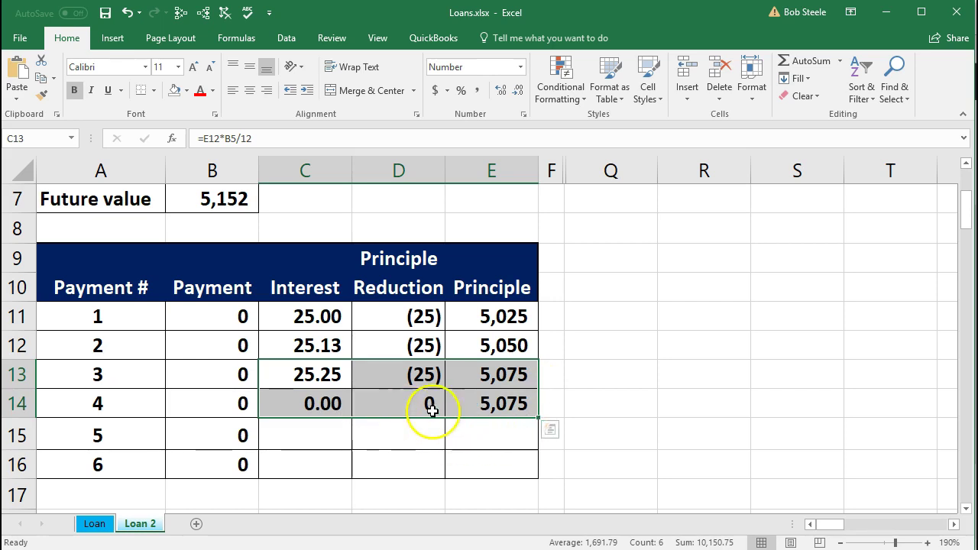
# - Inspect which cells the copied Interest formula in C14 refers to and clear C14:E14
pyautogui.doubleClick(321, 403)
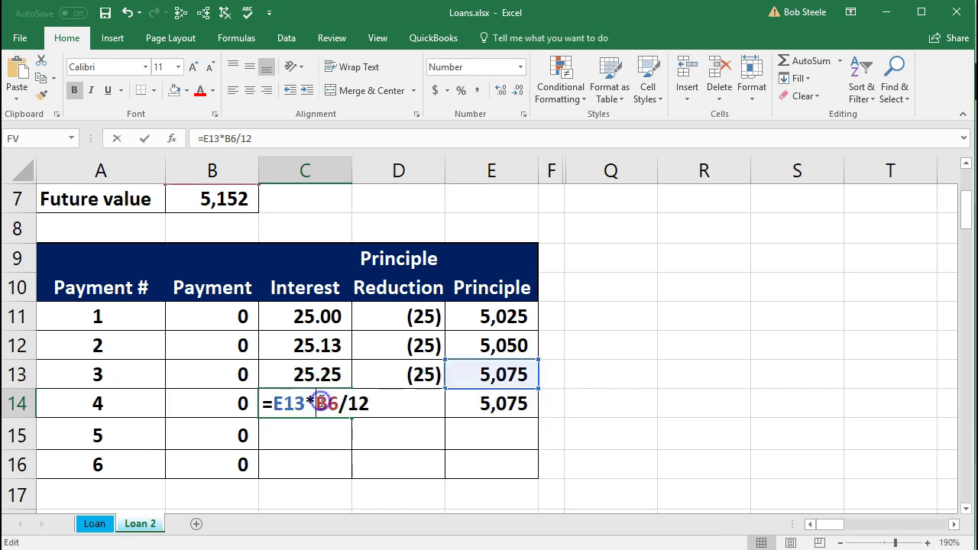
pyautogui.scroll(1, 359, 387)
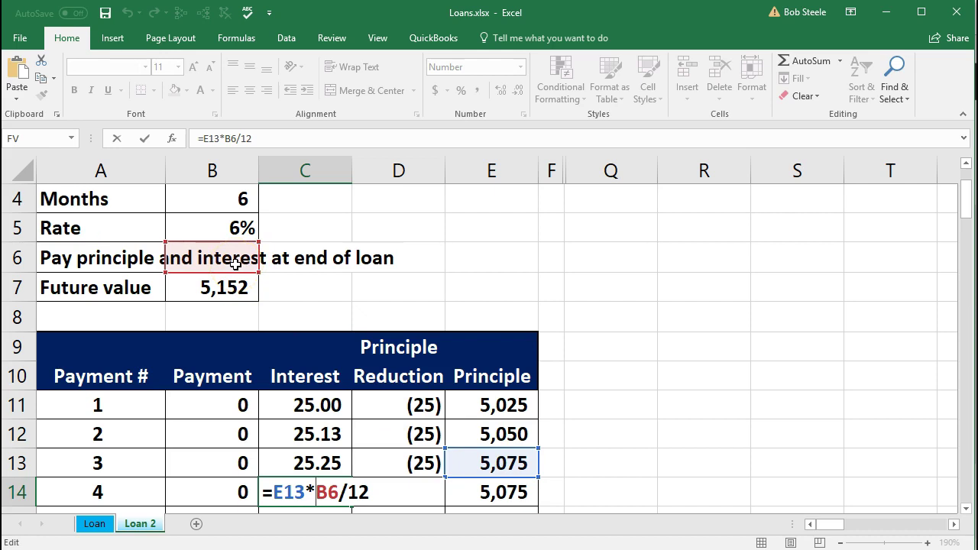
pyautogui.press('Return')
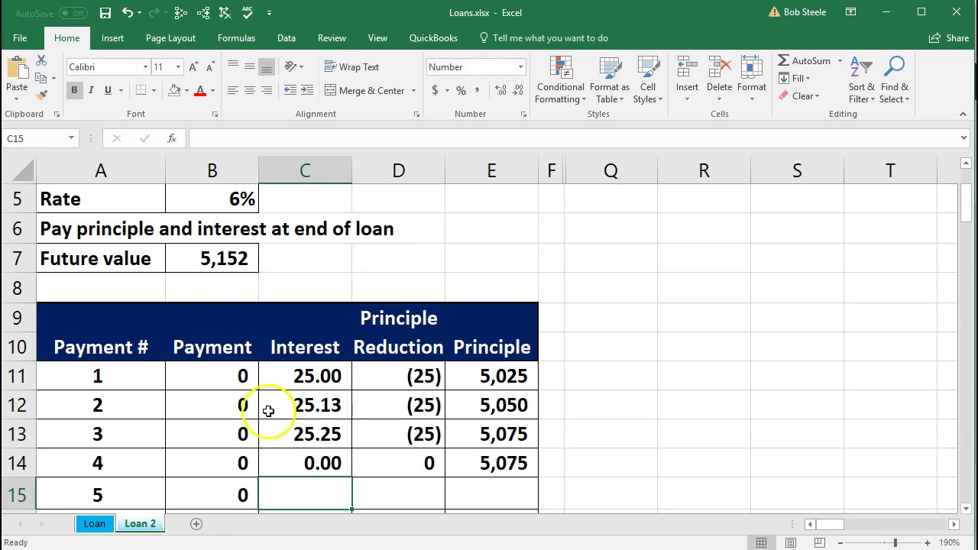
pyautogui.moveTo(305, 463); pyautogui.dragTo(447, 463)
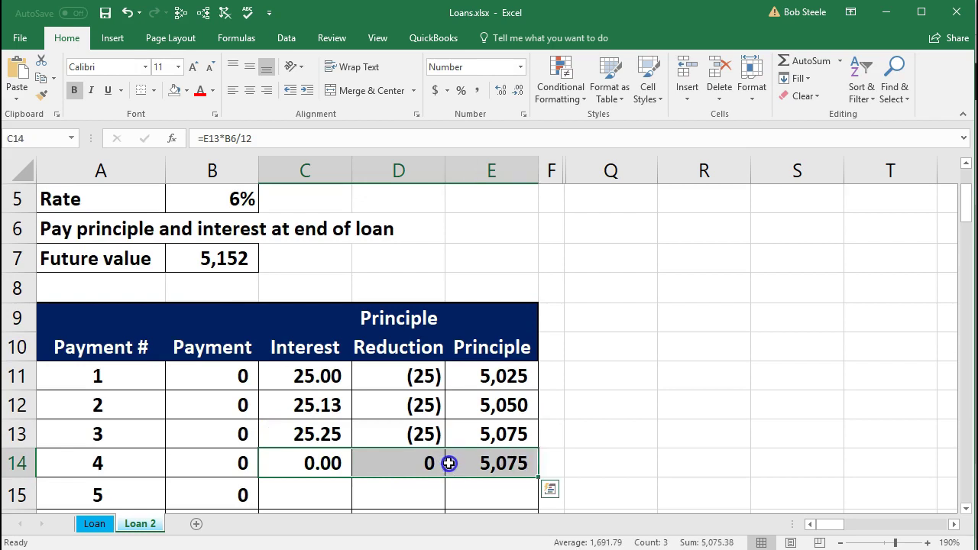
pyautogui.press('Delete')
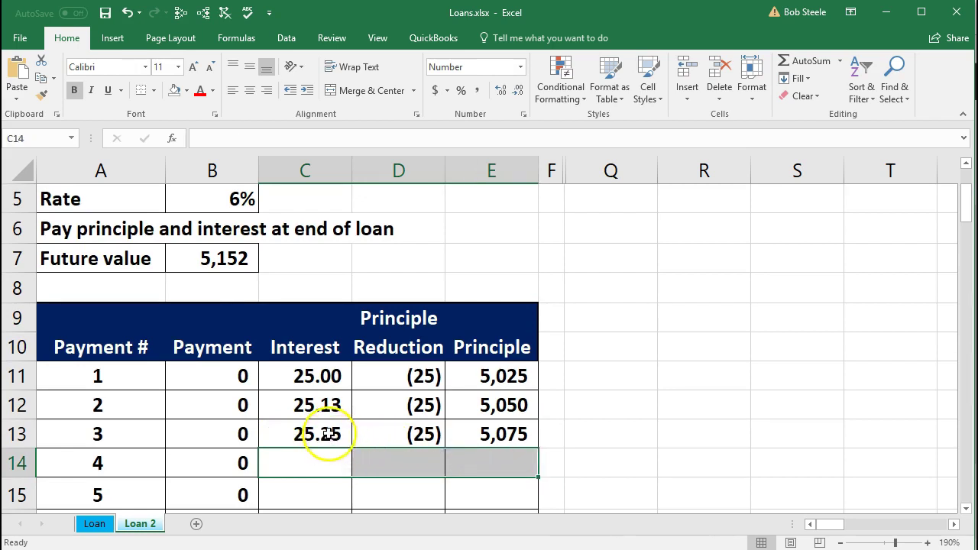
# - Make the rate reference absolute in the Interest formula in C13, changing it to =E12*$B$5/12
pyautogui.doubleClick(330, 434)
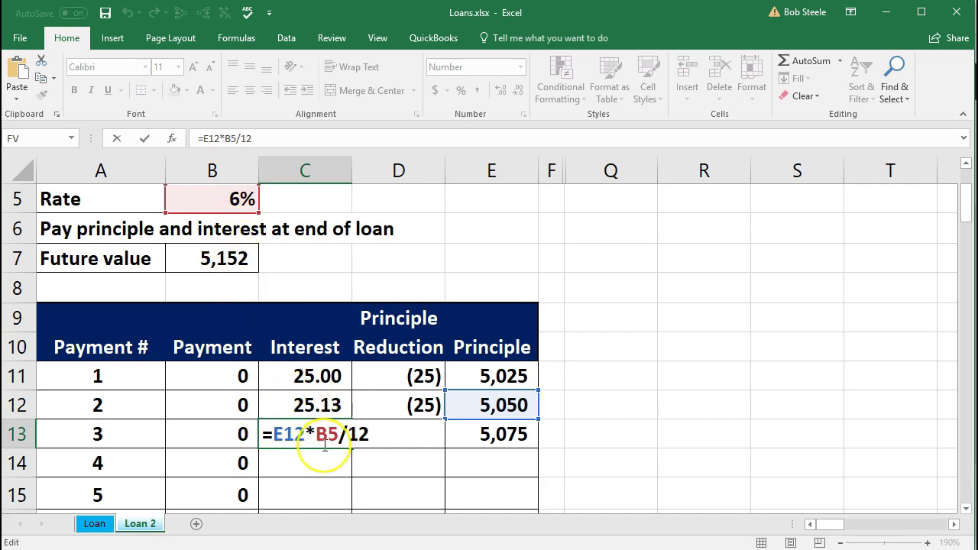
pyautogui.click(325, 445)
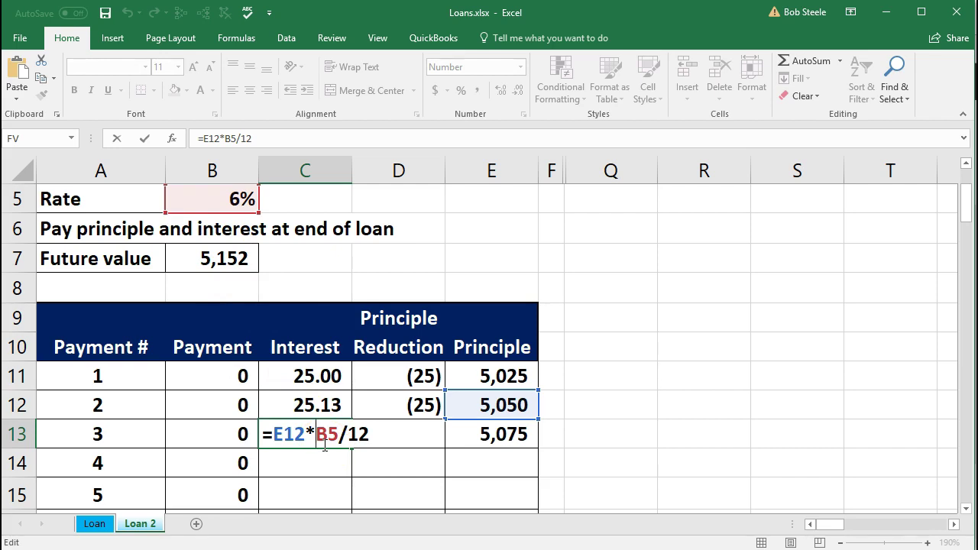
pyautogui.write('$B$')
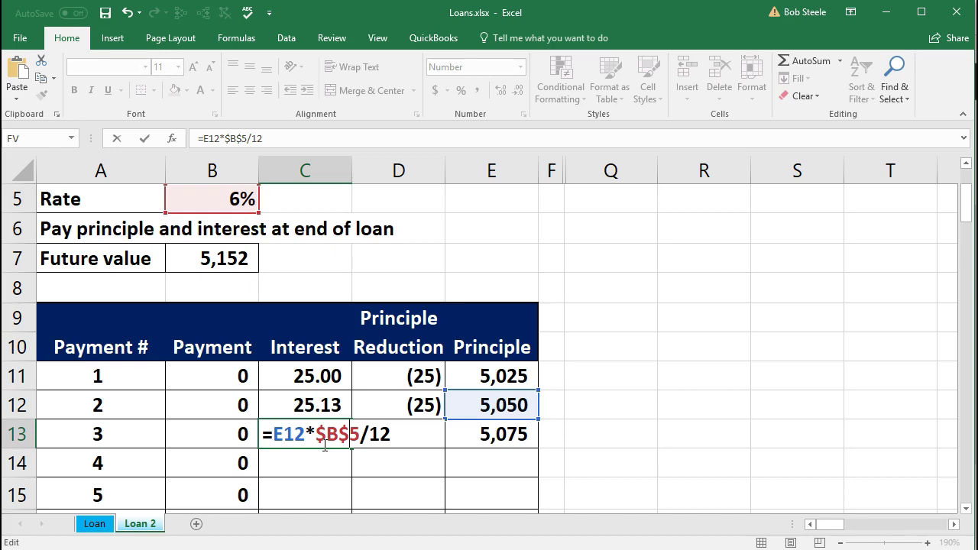
pyautogui.click(334, 447)
pyautogui.click(349, 450)
pyautogui.press('Return')
# - Fill the formulas in C13:E13 down to row 14 and check the cell references in C14
pyautogui.moveTo(337, 436); pyautogui.dragTo(490, 432)
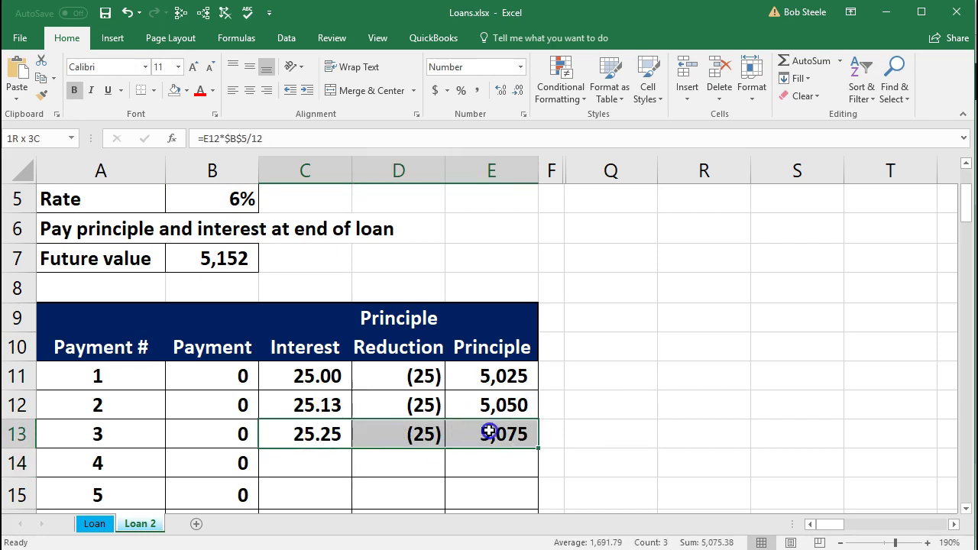
pyautogui.scroll(-1, 489, 432)
pyautogui.moveTo(538, 361); pyautogui.dragTo(535, 376)
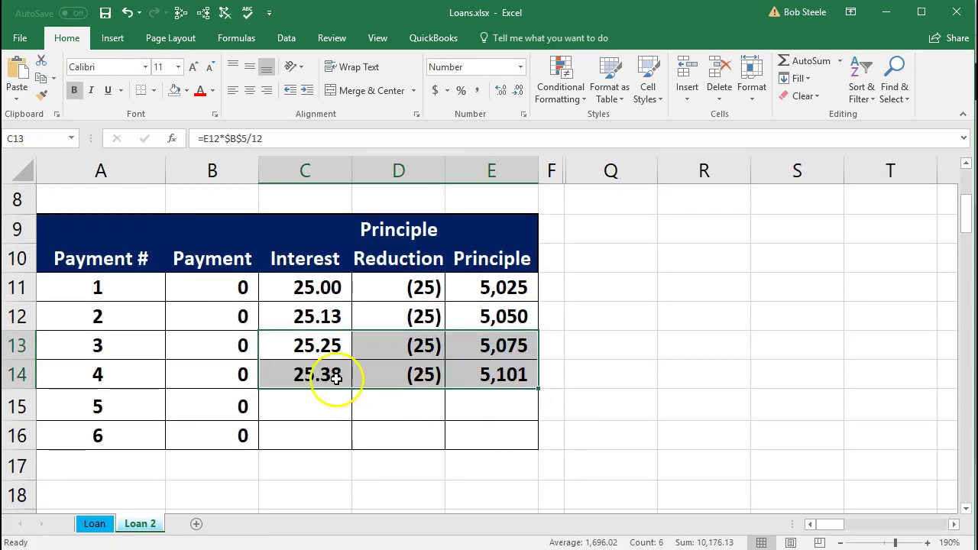
pyautogui.doubleClick(336, 378)
pyautogui.scroll(1, 327, 430)
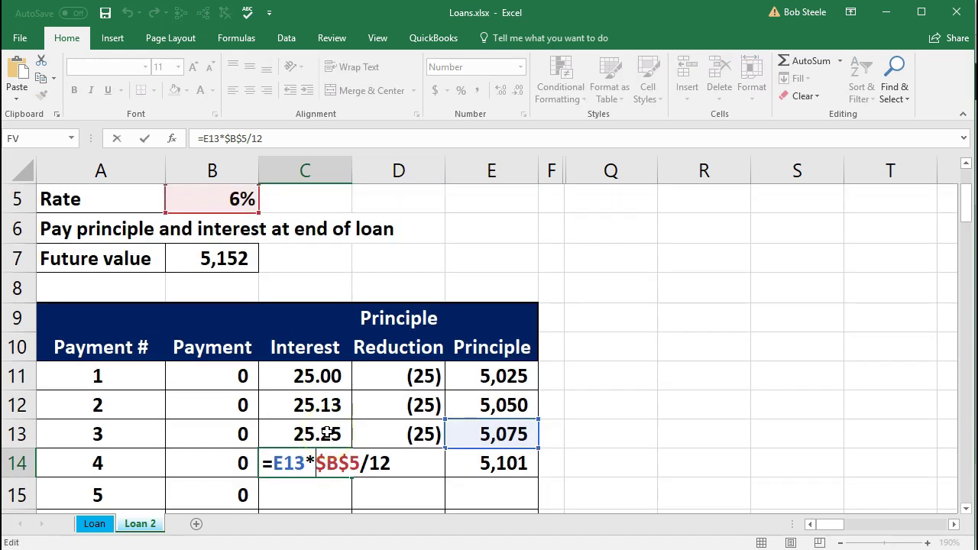
pyautogui.scroll(-1, 327, 433)
pyautogui.press('Return')
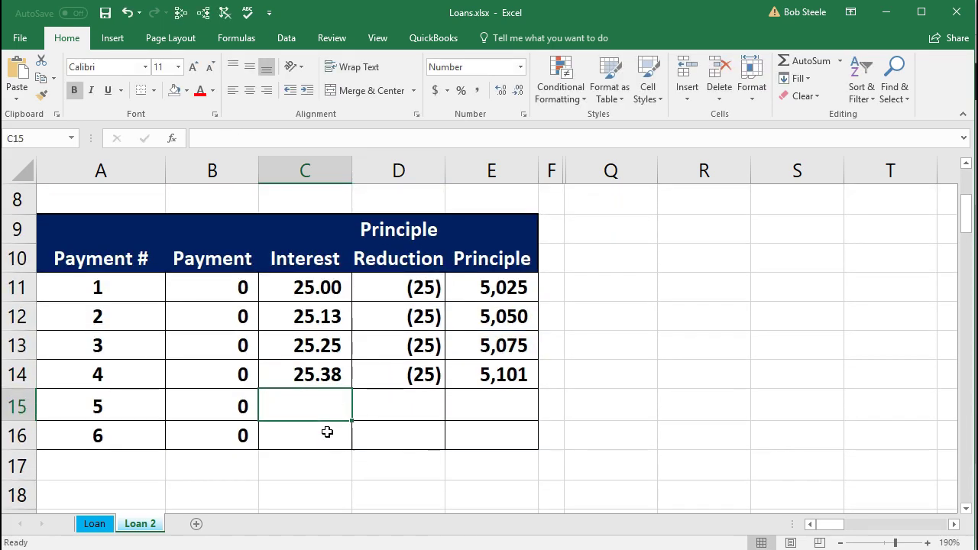
# - Fill the formulas in C14:E14 down through row 16 and compare the final Principle in E16 with the Future value
pyautogui.moveTo(323, 372); pyautogui.dragTo(467, 374)
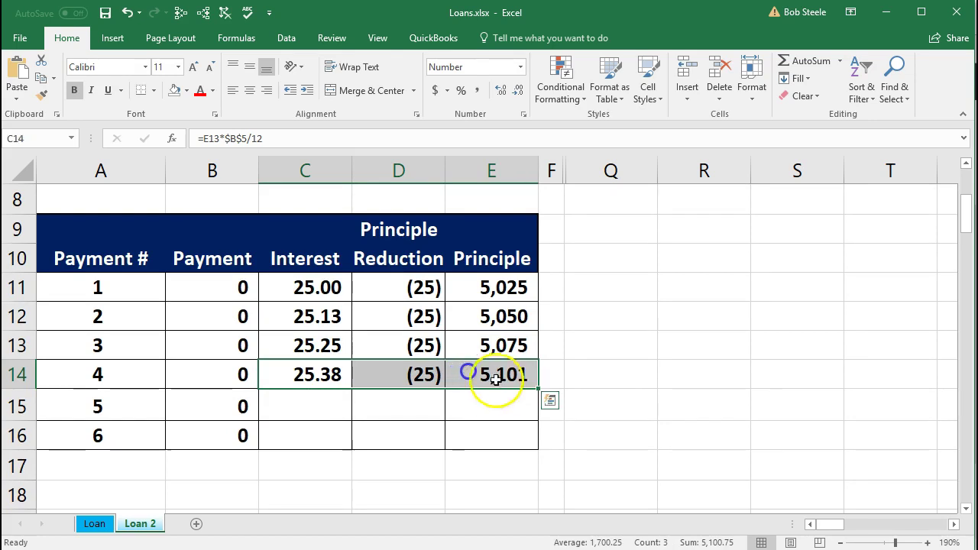
pyautogui.moveTo(537, 391); pyautogui.dragTo(538, 450)
pyautogui.click(497, 434)
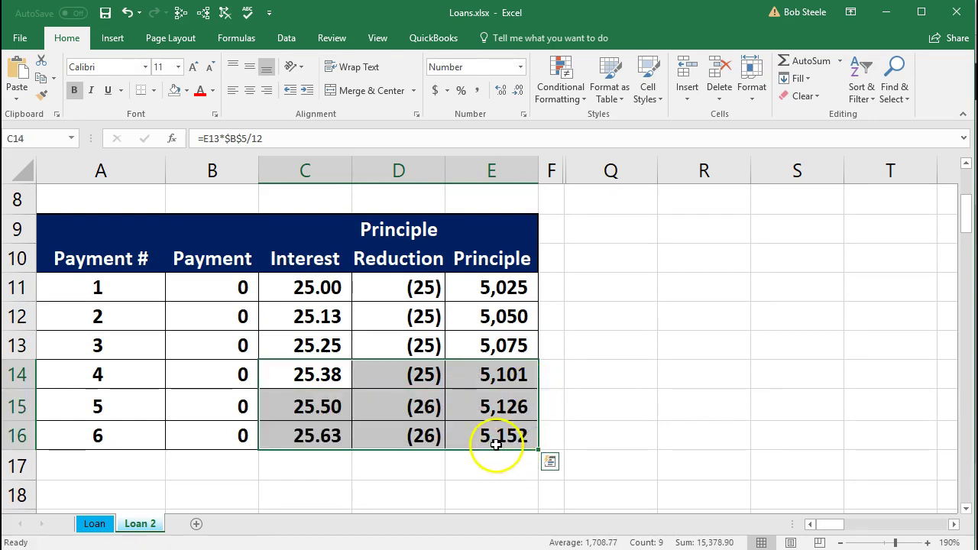
pyautogui.scroll(1, 484, 467)
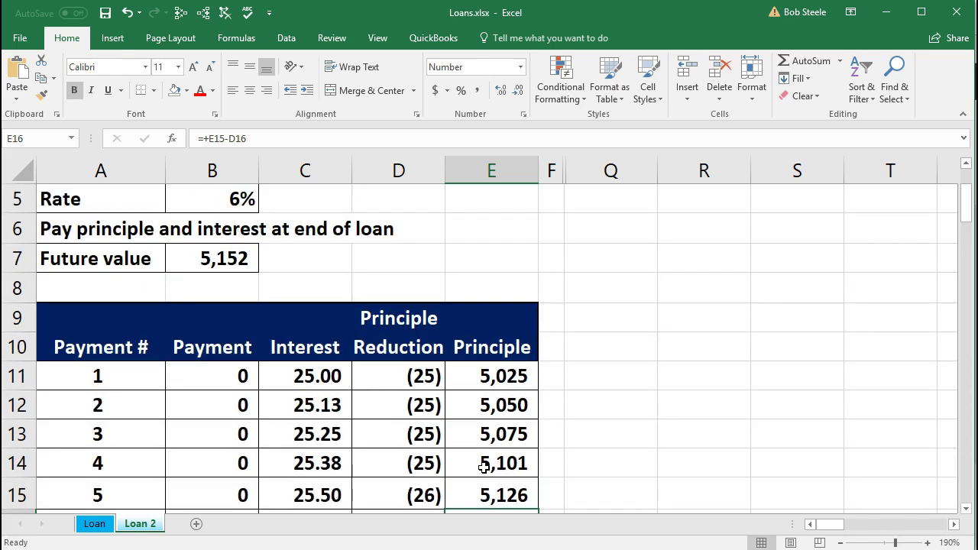
# - Compare the Future value in B7 with the final Principle balance in E16
pyautogui.click(229, 259)
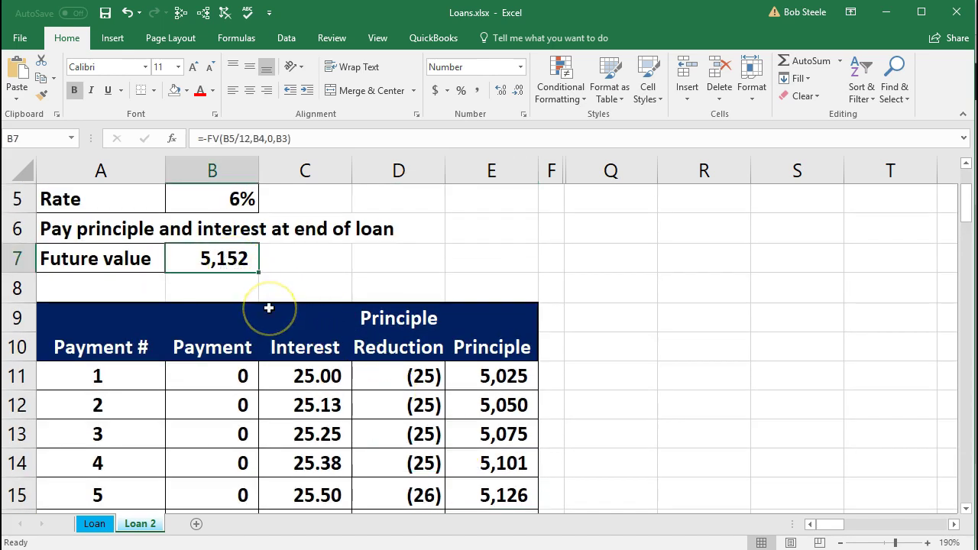
pyautogui.scroll(-1, 359, 389)
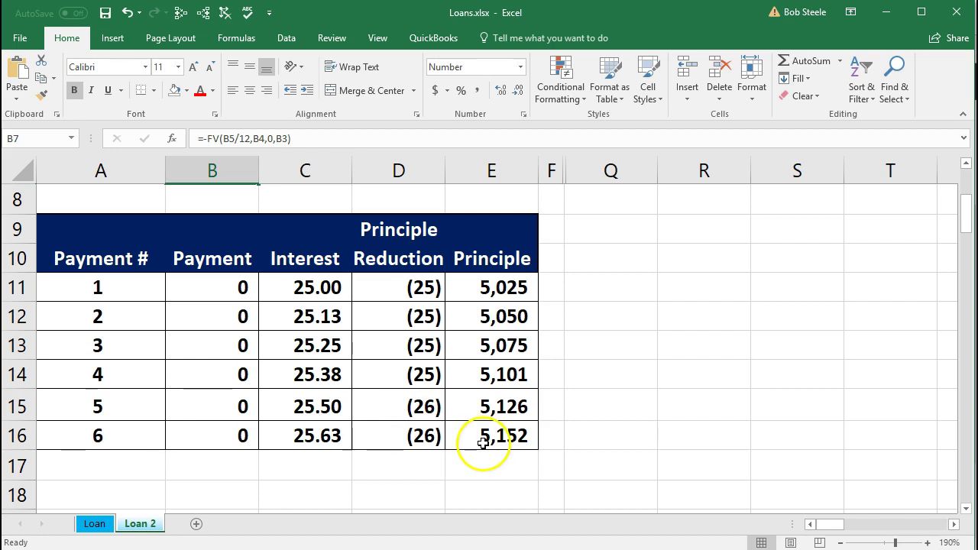
pyautogui.click(484, 442)
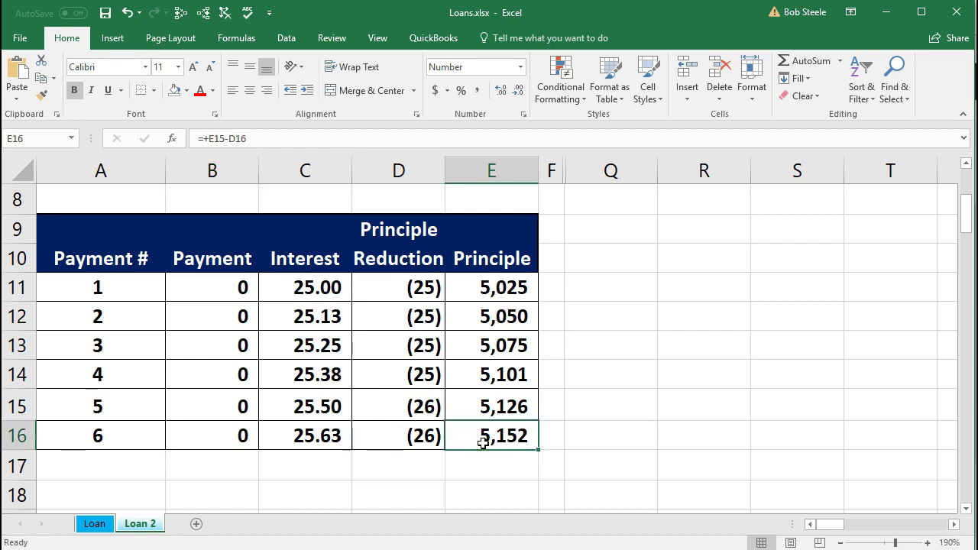
pyautogui.scroll(1, 484, 442)
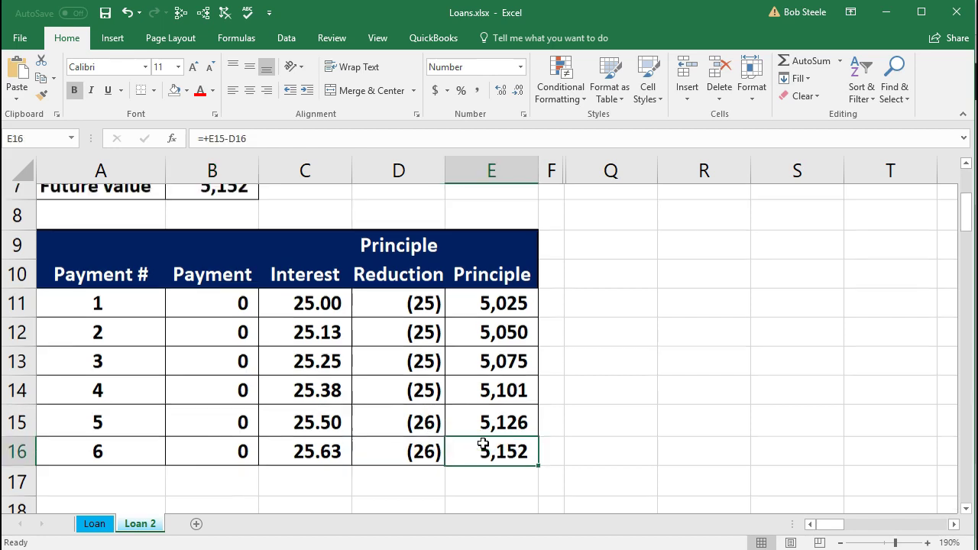
pyautogui.click(218, 260)
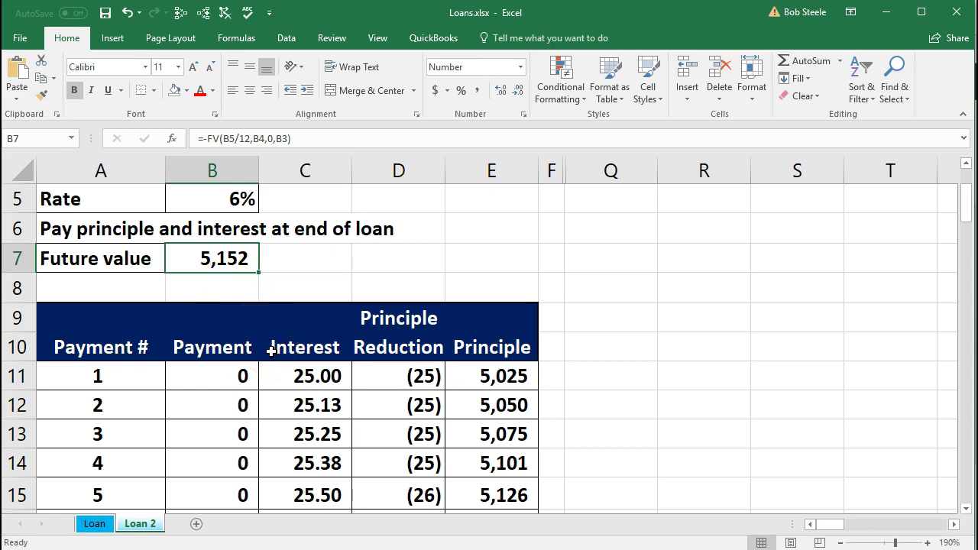
# - Examine the first payment row, checking its Interest formula in C11 and payment in B11 against the loan amount in B3
pyautogui.moveTo(153, 372); pyautogui.dragTo(462, 382)
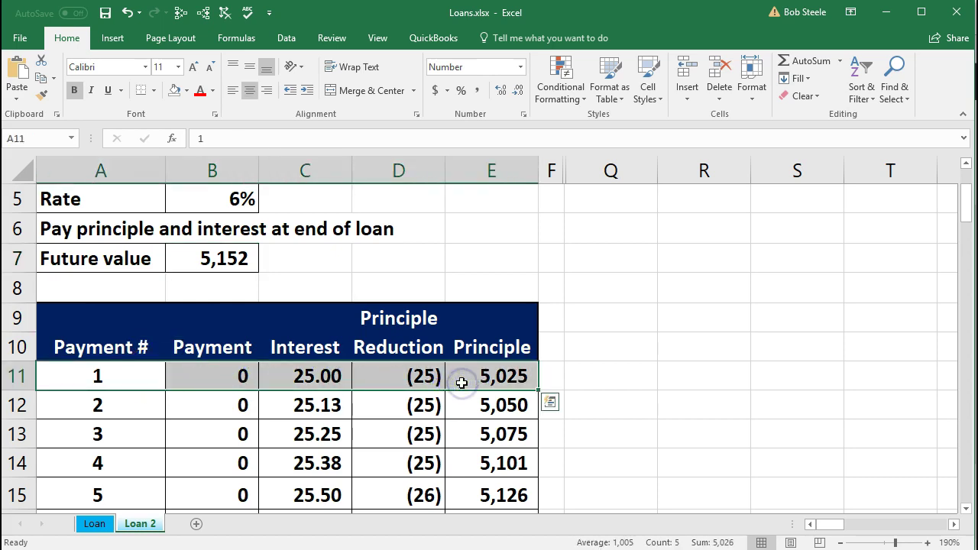
pyautogui.click(326, 375)
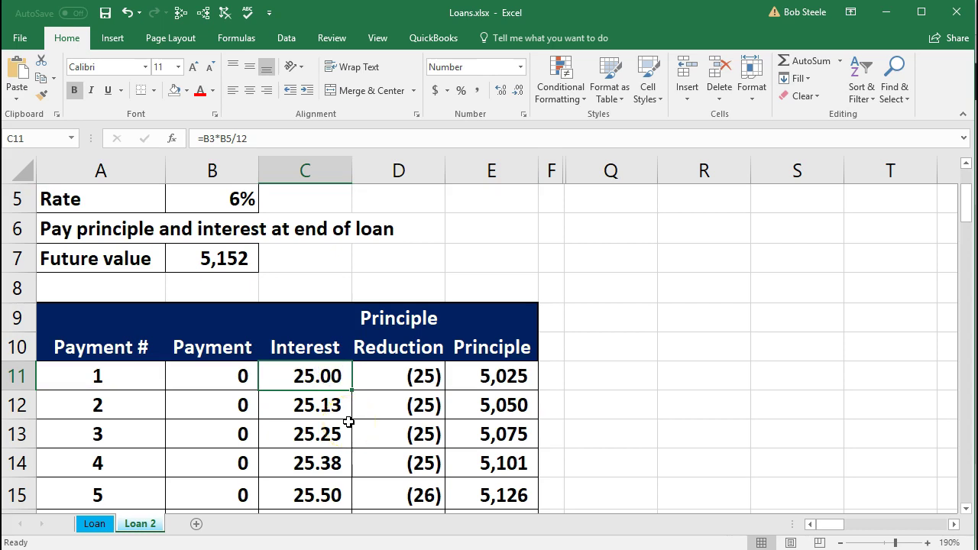
pyautogui.scroll(1, 347, 421)
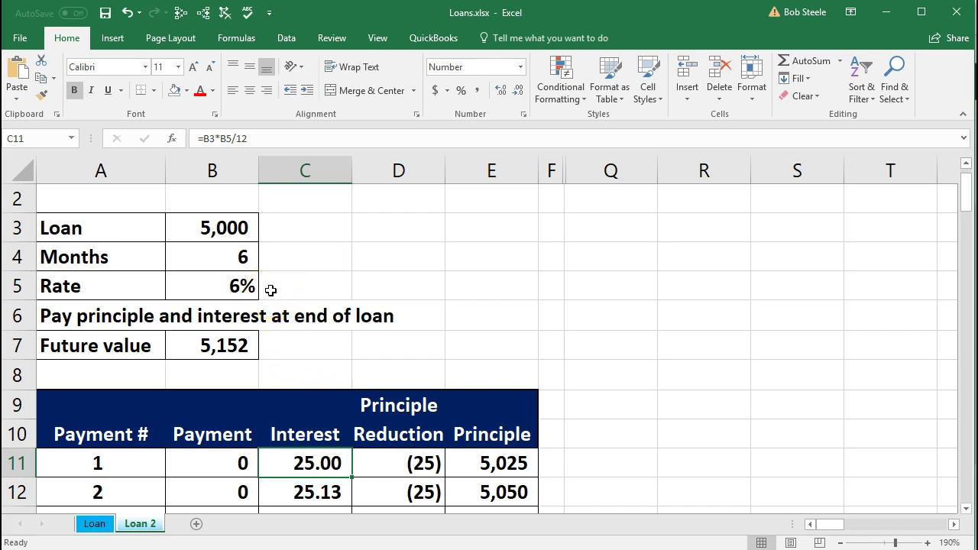
pyautogui.click(219, 227)
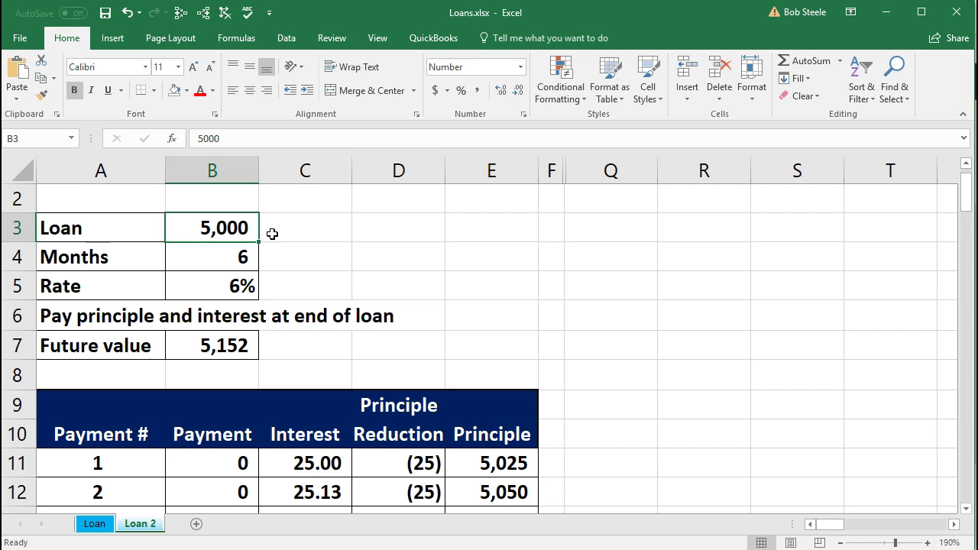
pyautogui.click(236, 461)
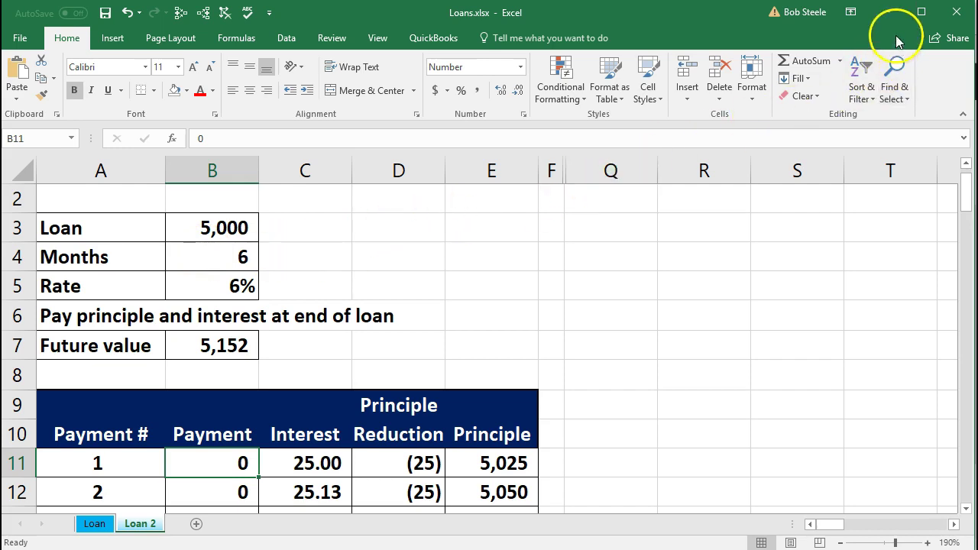
# - Switch to QuickBooks Online, return from the transaction report to the balance sheet and examine where Loan Payable sits among the liabilities
pyautogui.click(889, 15)
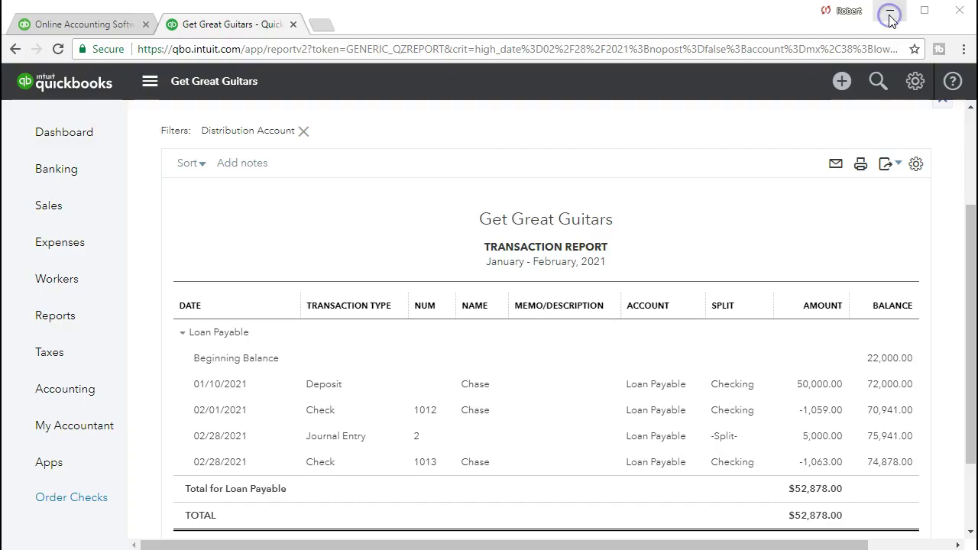
pyautogui.scroll(3, 535, 426)
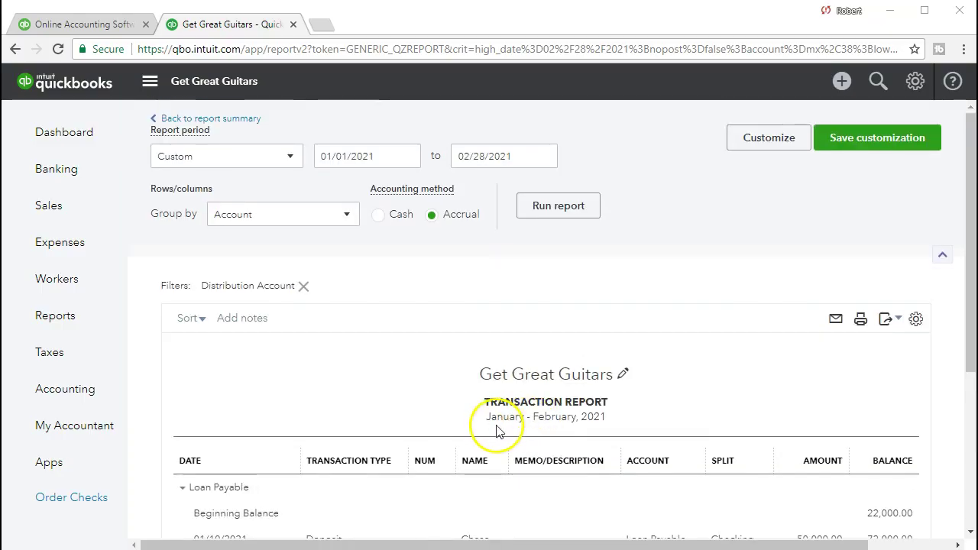
pyautogui.click(252, 121)
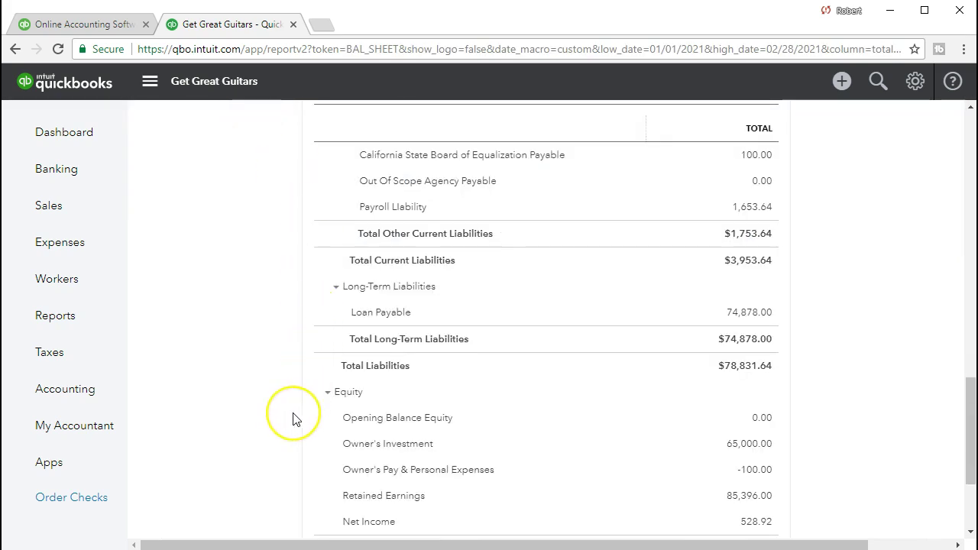
pyautogui.scroll(-2, 295, 419)
pyautogui.scroll(4, 290, 414)
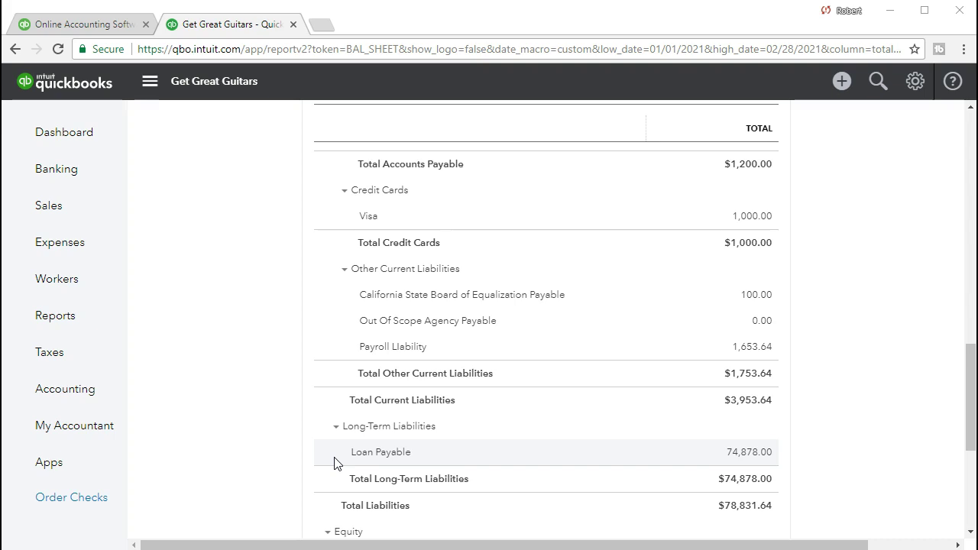
# - Start a new account in the Chart of Accounts with category type Other Current Liabilities and detail type Loan Payable
pyautogui.click(88, 432)
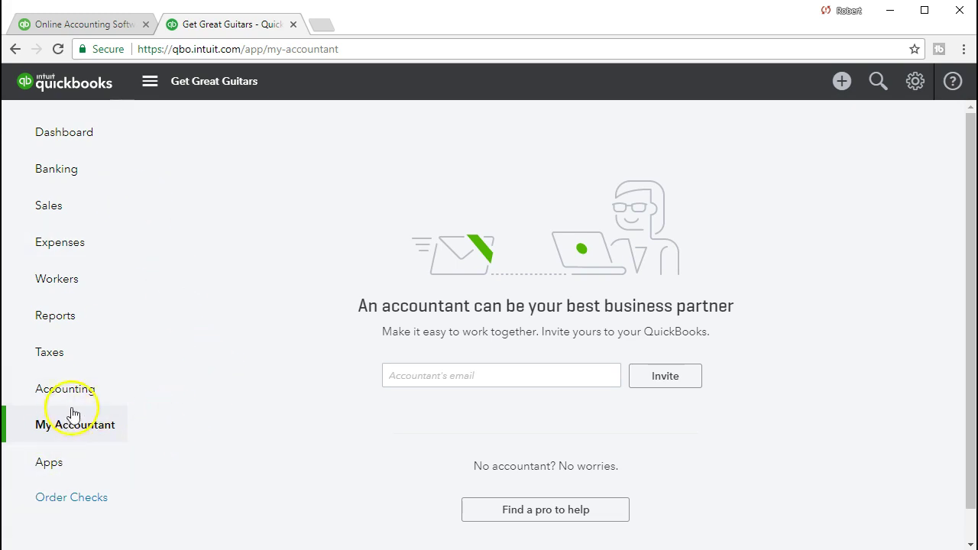
pyautogui.click(80, 400)
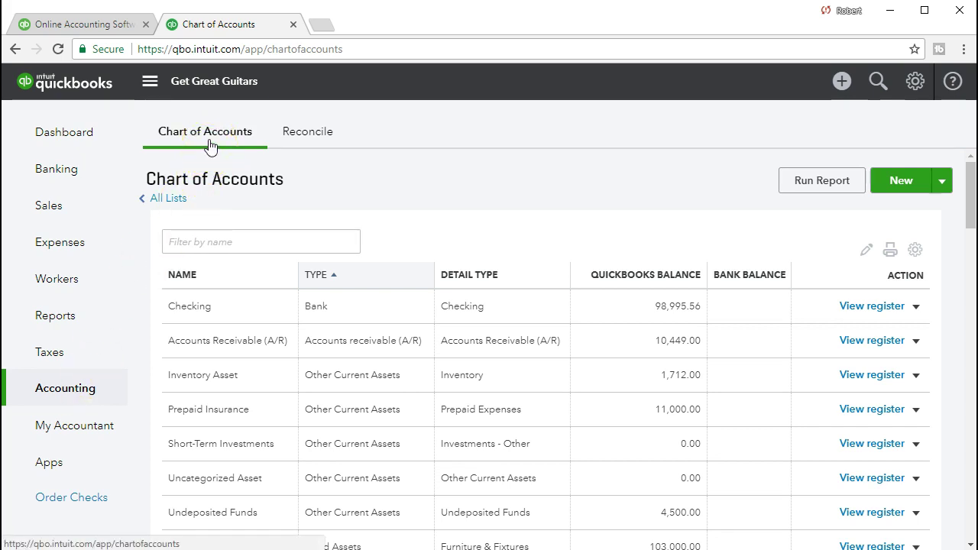
pyautogui.click(912, 195)
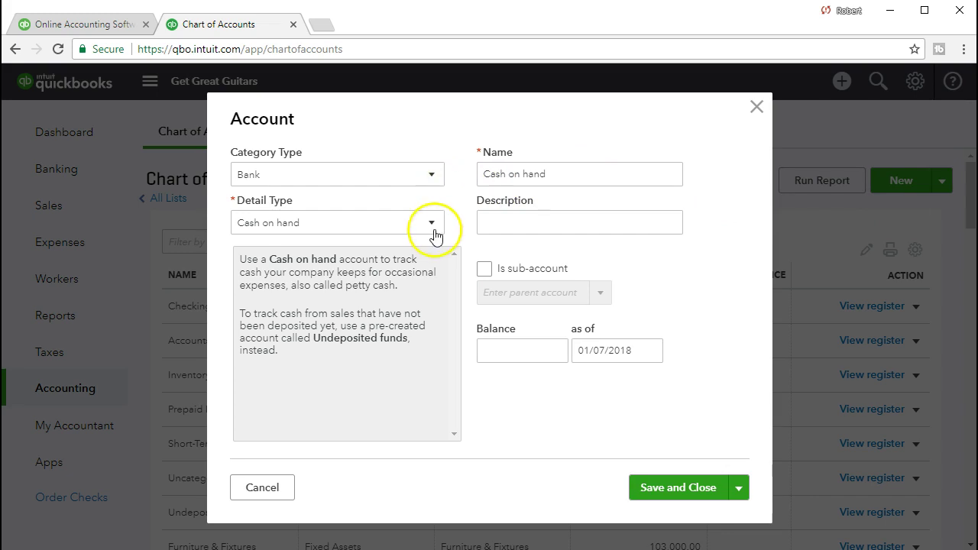
pyautogui.click(431, 174)
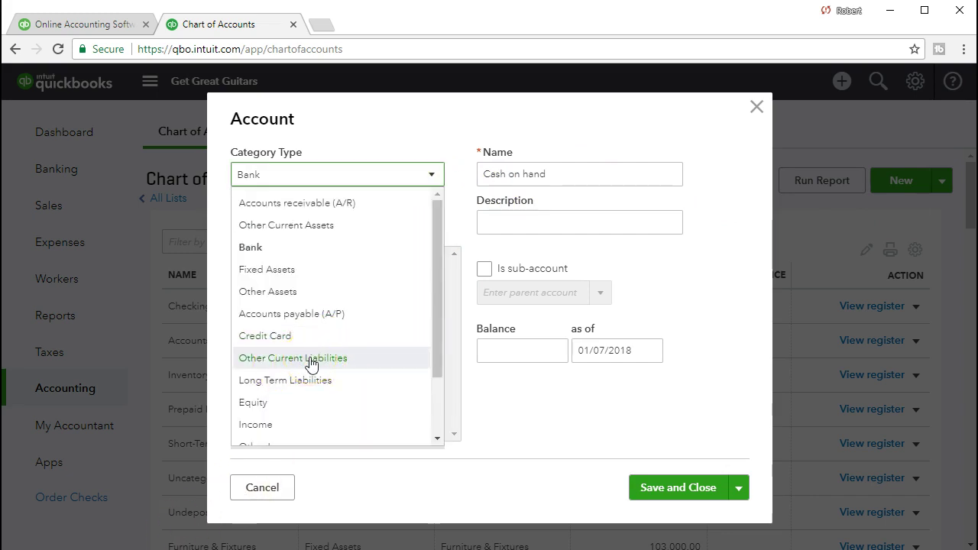
pyautogui.click(312, 364)
pyautogui.click(431, 224)
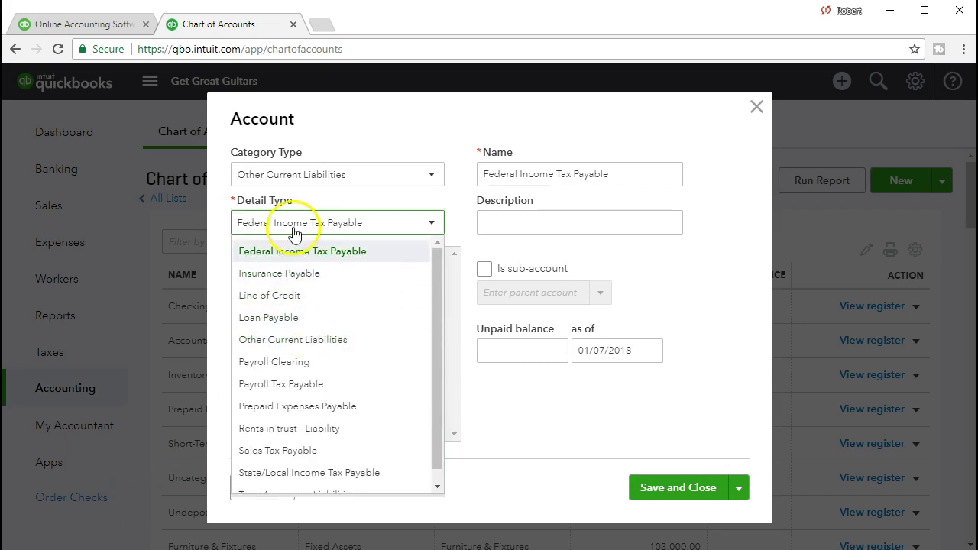
pyautogui.click(329, 321)
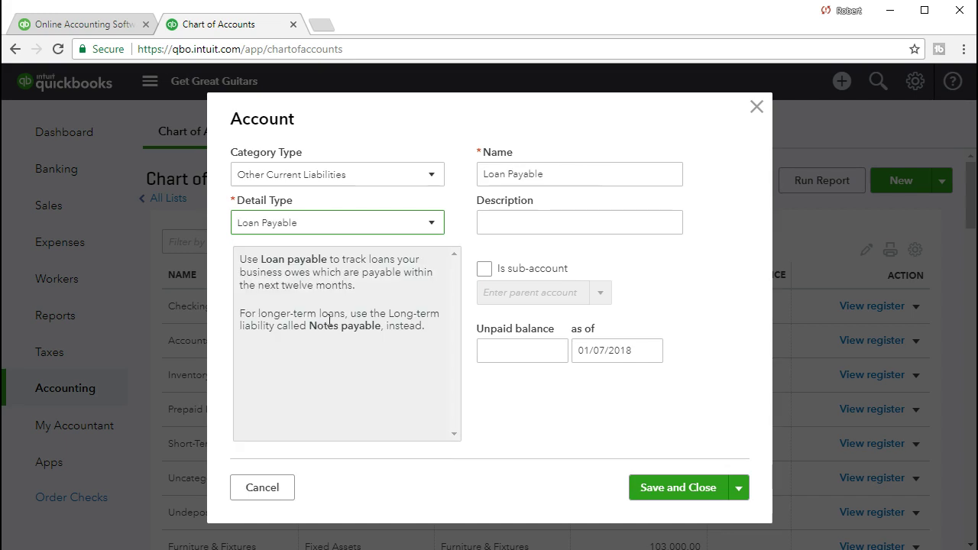
# - Extend the new account's name to Loan Payable - Current Portion
pyautogui.tripleClick(570, 175)
pyautogui.click(570, 175)
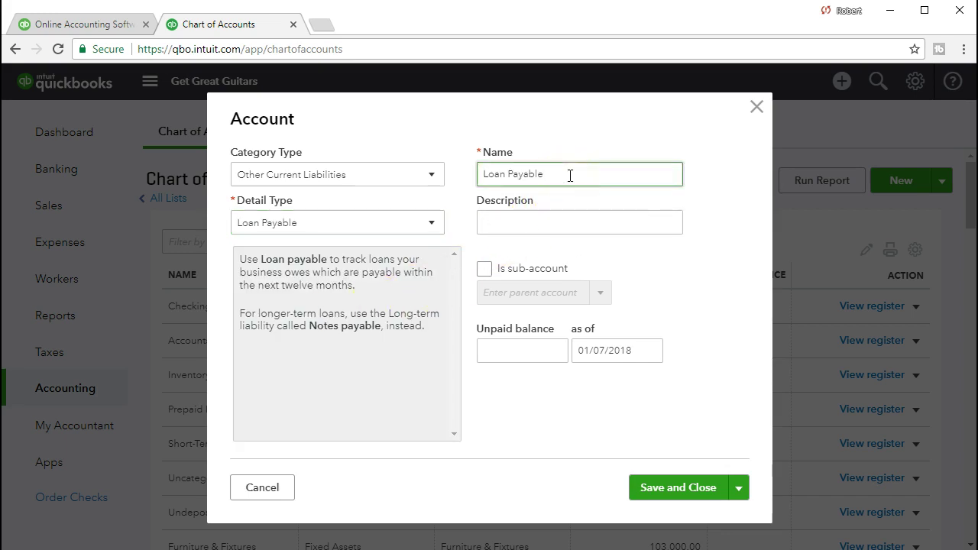
pyautogui.write('- Current Portion')
pyautogui.rightClick(566, 174)
pyautogui.click(572, 187)
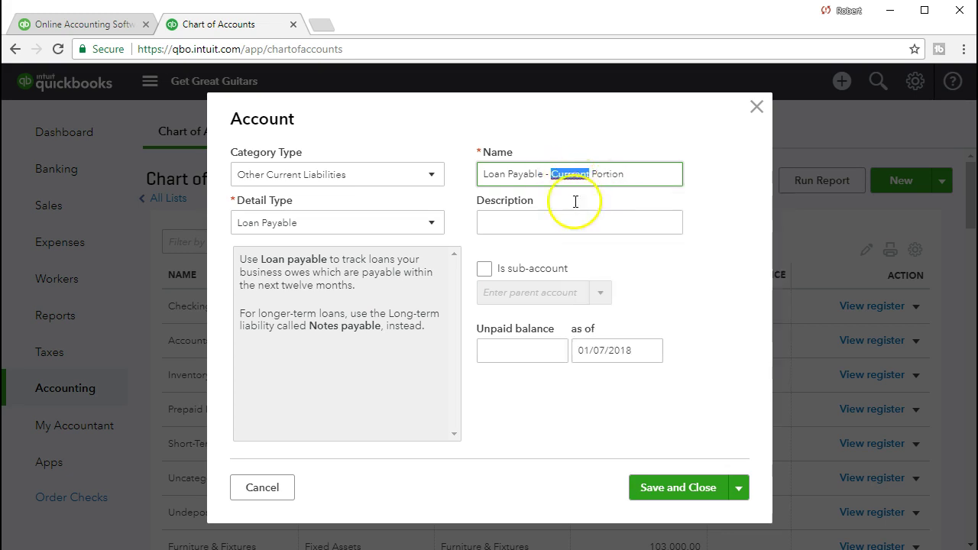
# - Shorten the account name to Loan Payable - Current, leave the description blank and save the account
pyautogui.click(632, 173)
pyautogui.press('BackSpace')
pyautogui.press('BackSpace')
pyautogui.press('BackSpace')
pyautogui.press('BackSpace')
pyautogui.press('BackSpace')
pyautogui.press('BackSpace')
pyautogui.press('BackSpace')
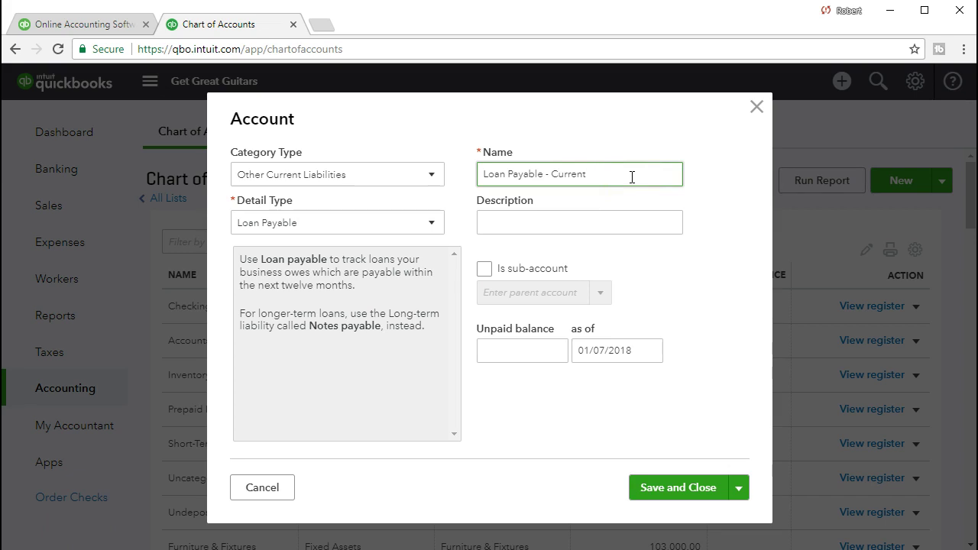
pyautogui.click(536, 222)
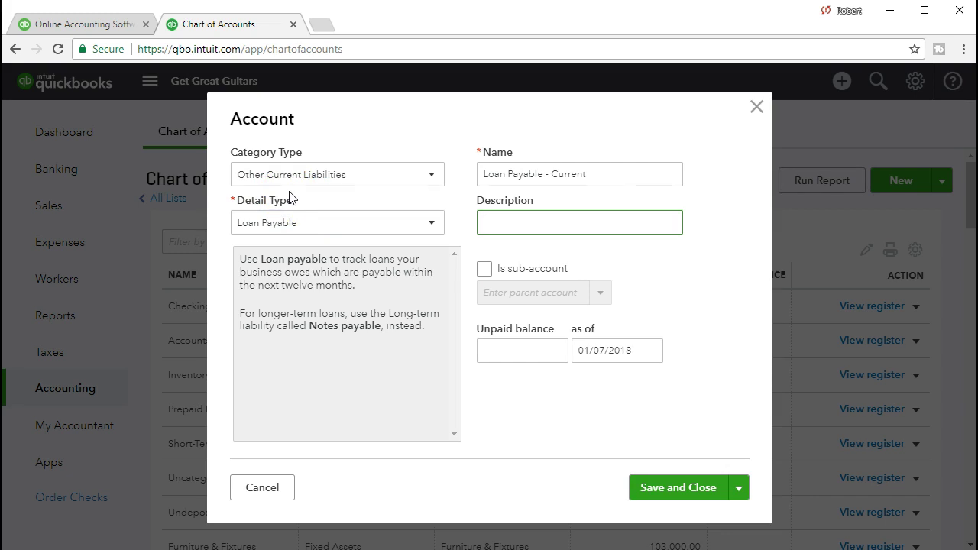
pyautogui.click(645, 489)
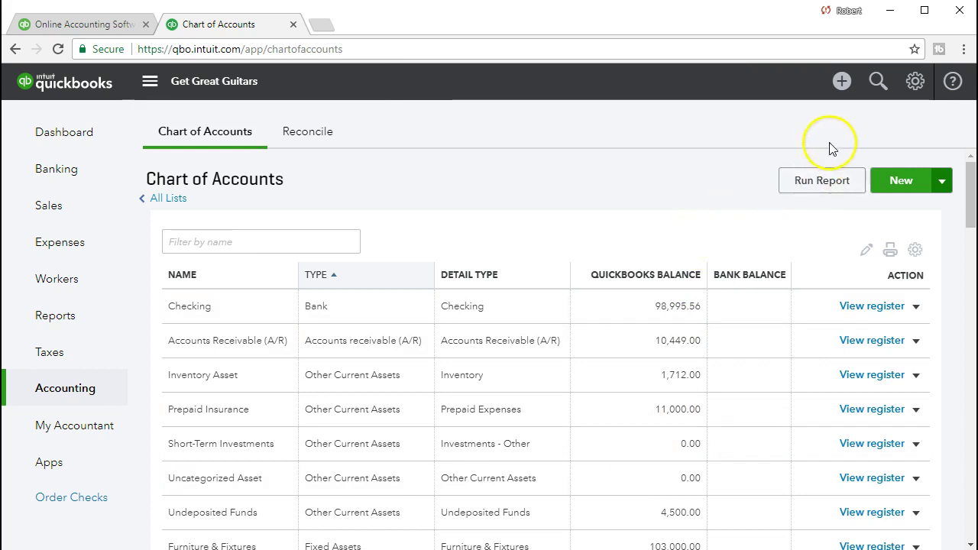
pyautogui.click(841, 84)
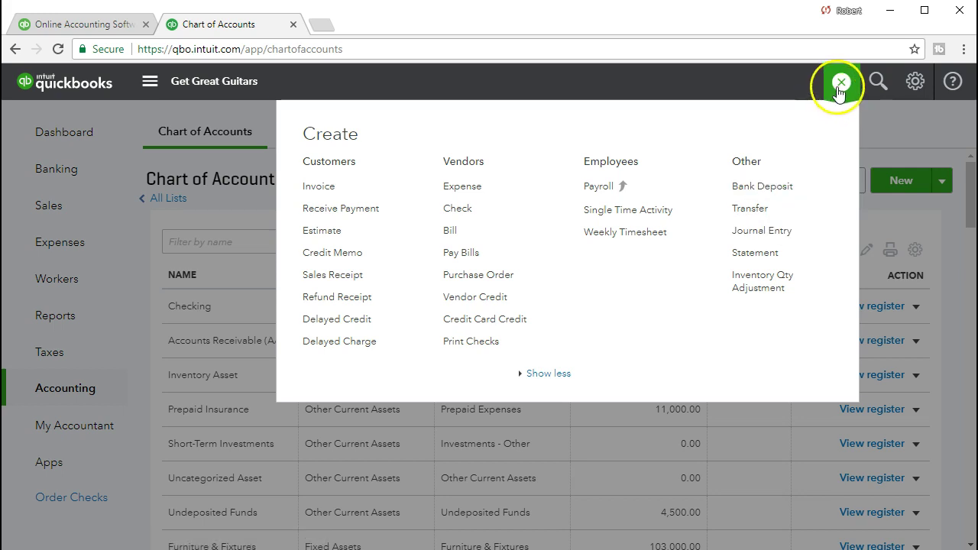
pyautogui.click(771, 240)
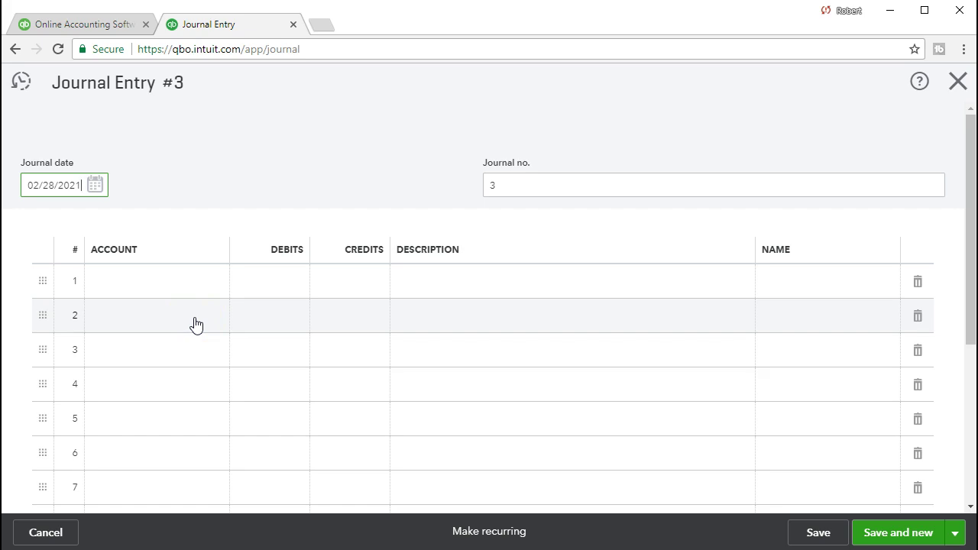
pyautogui.click(181, 277)
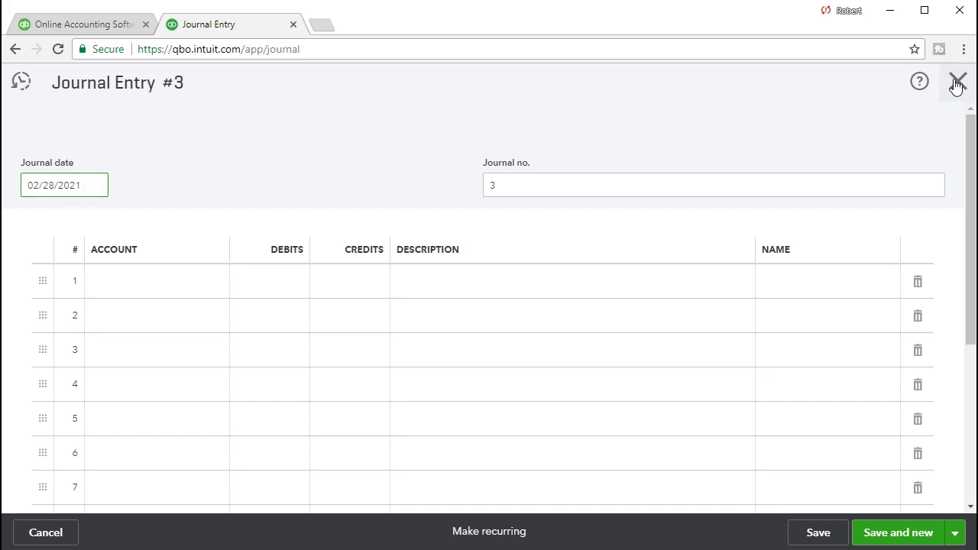
pyautogui.click(956, 83)
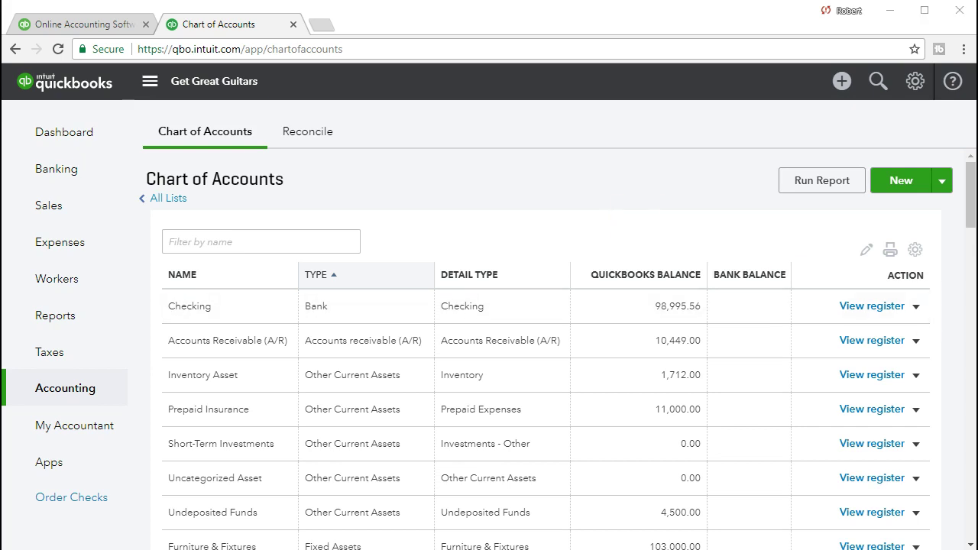
# - Open the register of the long-term Loan Payable account from the Chart of Accounts and review its transactions
pyautogui.click(523, 441)
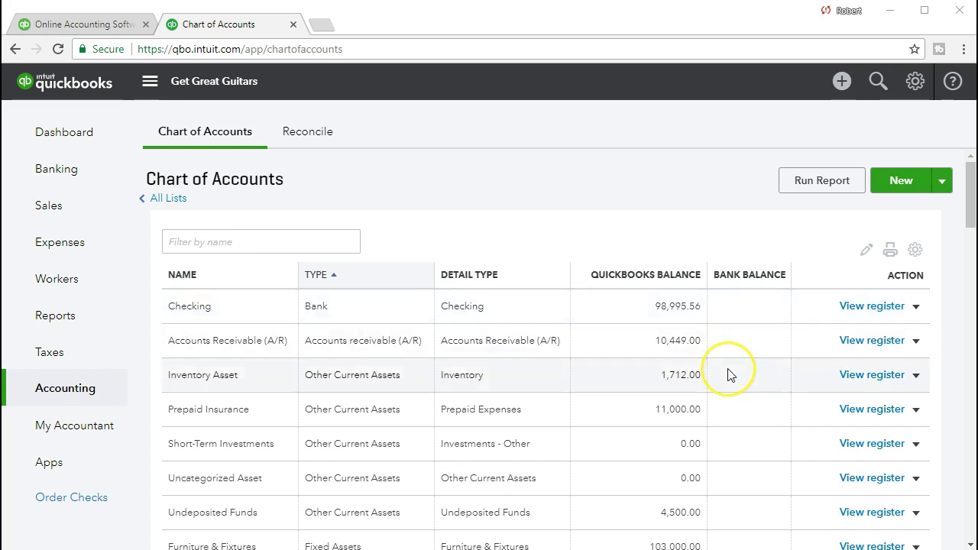
pyautogui.scroll(-3, 727, 373)
pyautogui.scroll(-1, 727, 375)
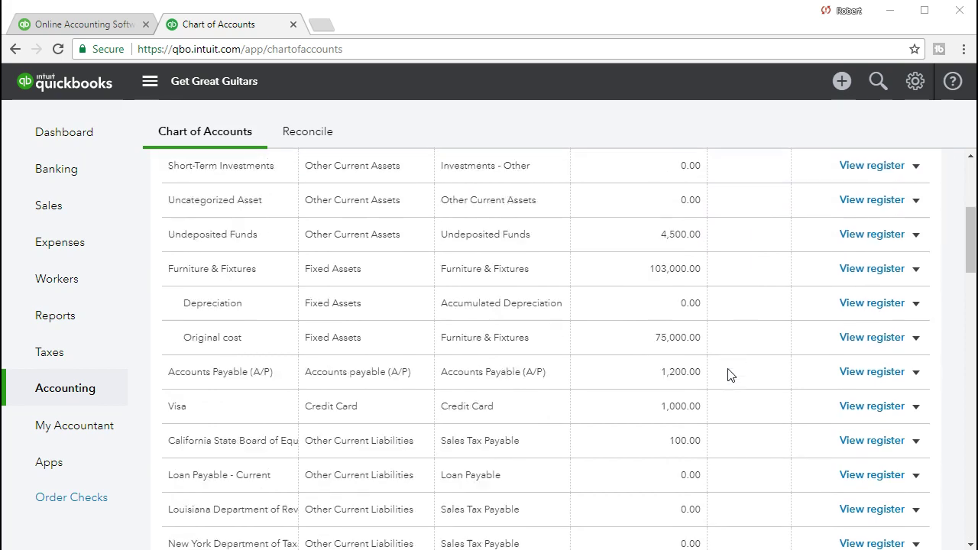
pyautogui.scroll(-1, 728, 374)
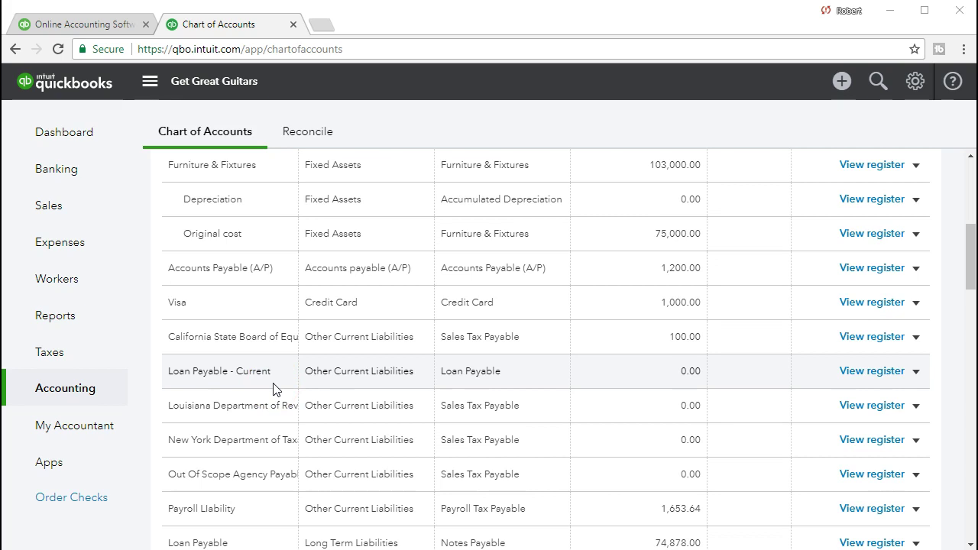
pyautogui.scroll(-1, 276, 390)
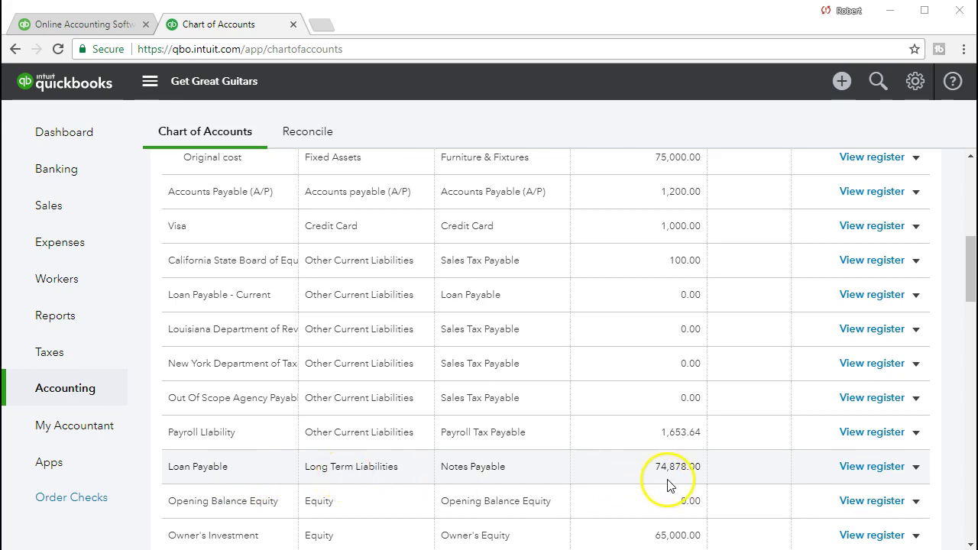
pyautogui.click(854, 468)
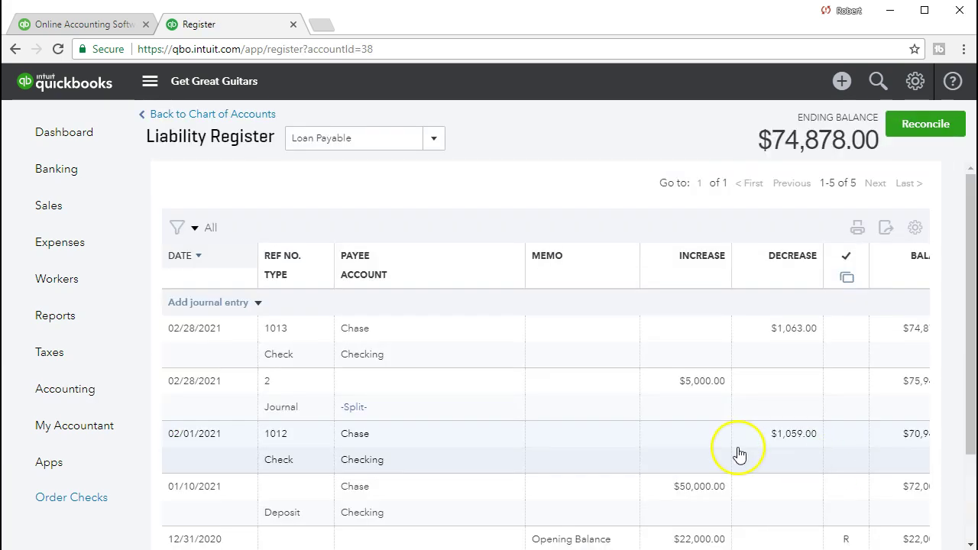
pyautogui.scroll(-3, 736, 454)
pyautogui.moveTo(763, 469); pyautogui.dragTo(696, 474)
pyautogui.scroll(2, 680, 439)
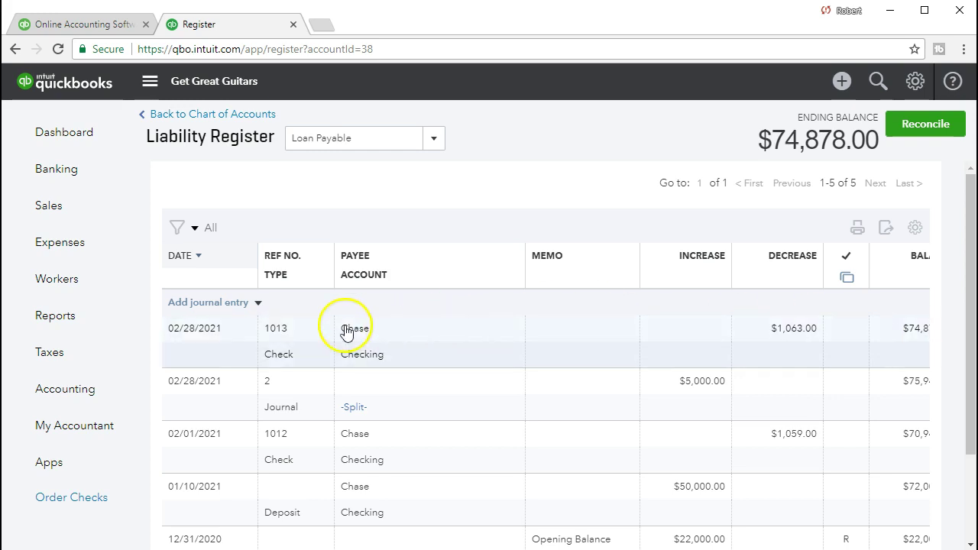
# - Start a new journal entry in the Loan Payable register and date it 02/28/2021
pyautogui.click(257, 305)
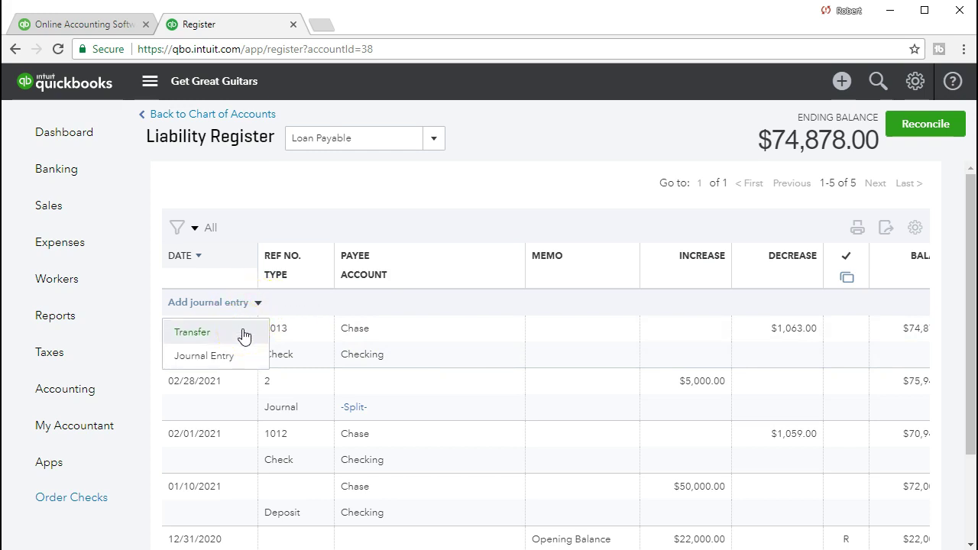
pyautogui.click(239, 357)
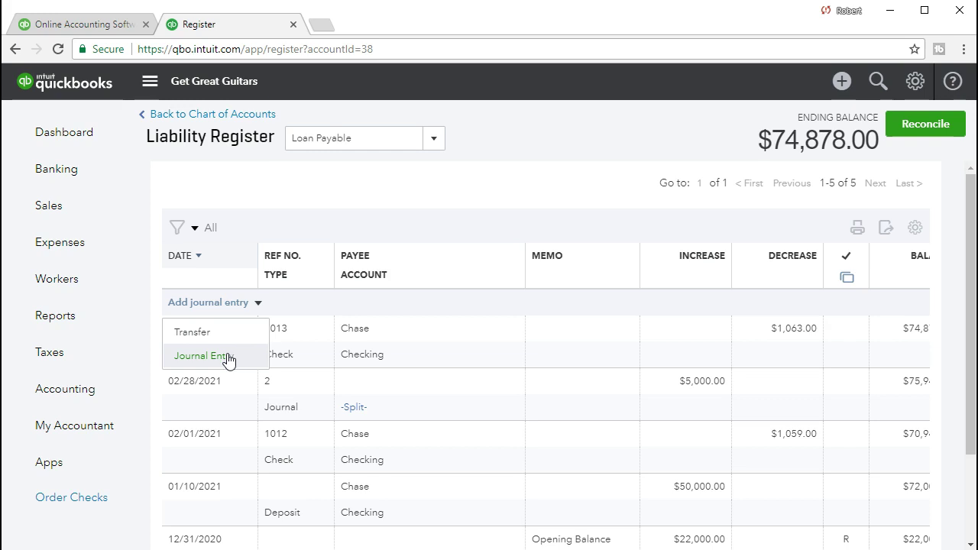
pyautogui.click(226, 359)
pyautogui.click(264, 374)
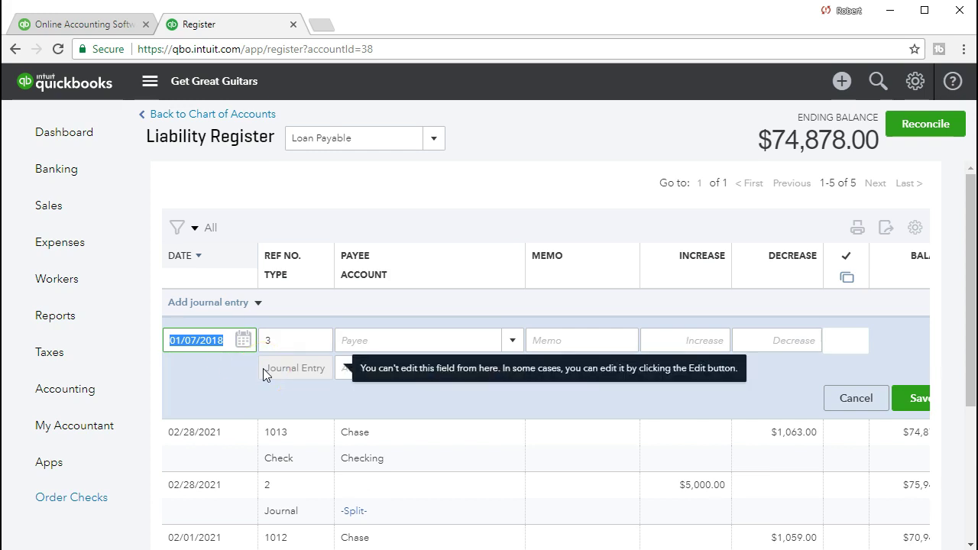
pyautogui.write('02282021')
pyautogui.press('Tab')
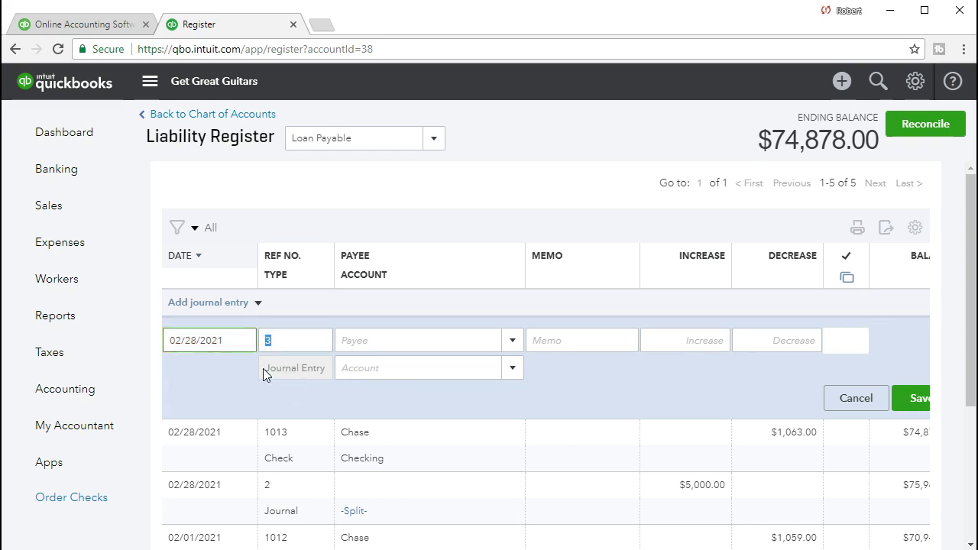
# - Enter a decrease of 5,000 on the new journal entry, keeping reference number 3 and leaving the payee blank
pyautogui.press('Tab')
pyautogui.click(350, 388)
pyautogui.press('Tab')
pyautogui.press('Tab')
pyautogui.click(619, 409)
pyautogui.press('Tab')
pyautogui.write('5000')
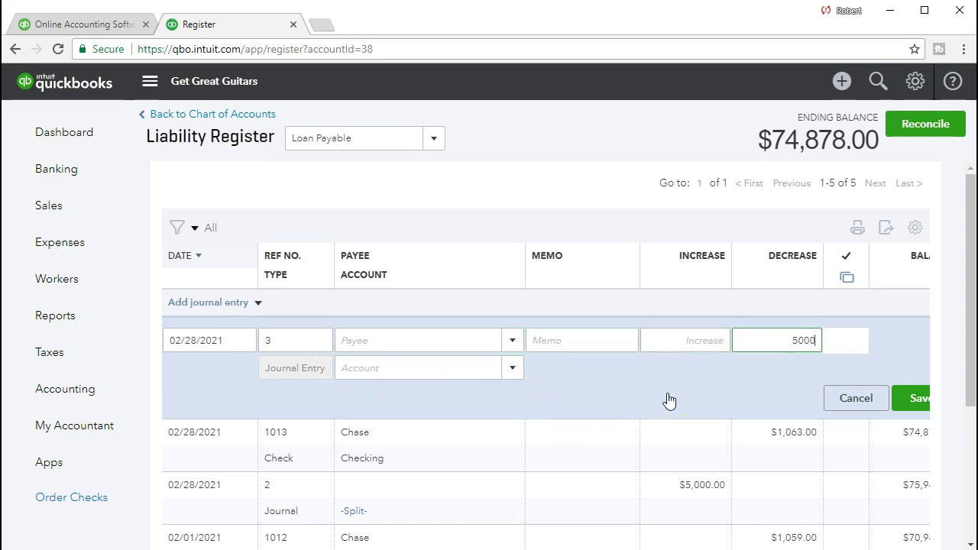
pyautogui.click(676, 384)
# - Enter "Adjusting Entry" as the journal entry's memo, spelled correctly
pyautogui.click(583, 338)
pyautogui.write('Adusting Entry')
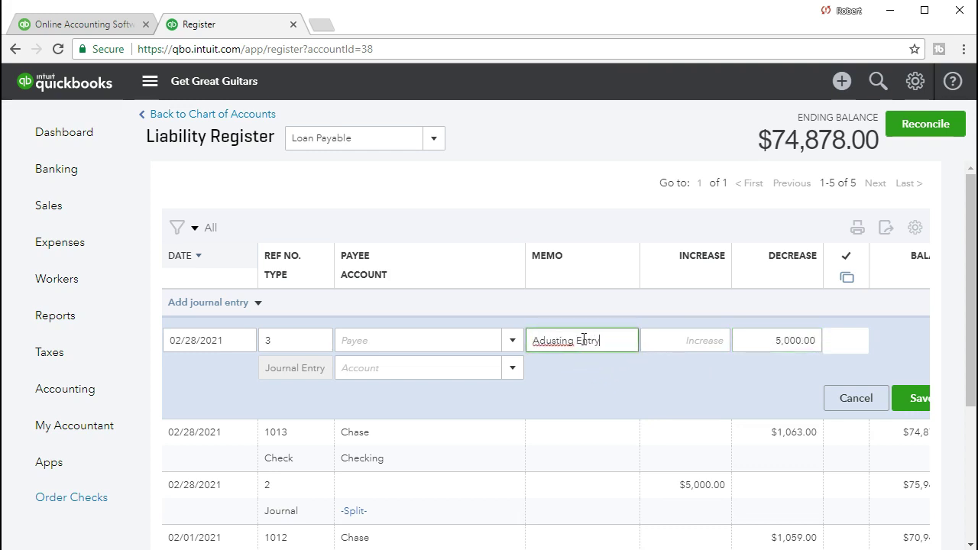
pyautogui.rightClick(557, 339)
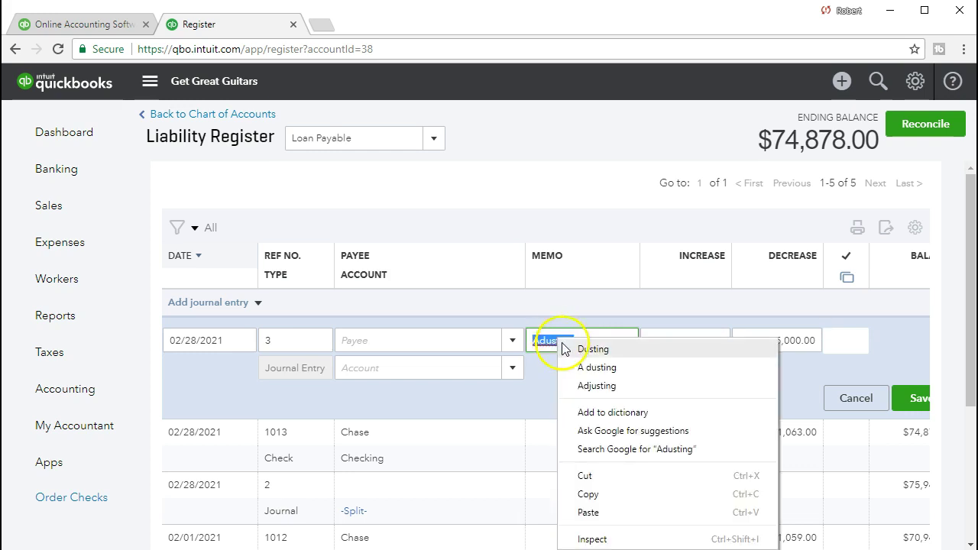
pyautogui.click(584, 382)
# - Assign Loan Payable - Current as the journal entry's offsetting account and save the entry
pyautogui.click(429, 367)
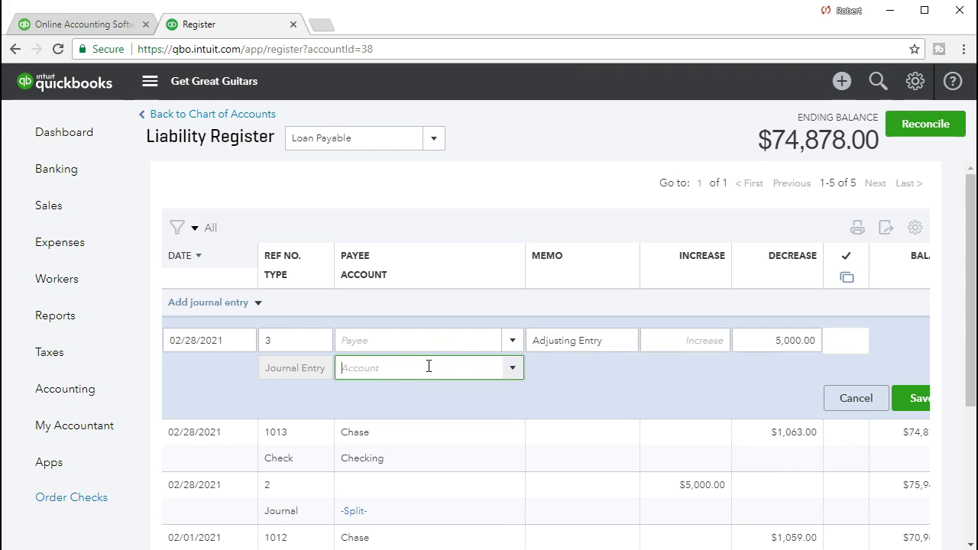
pyautogui.click(513, 372)
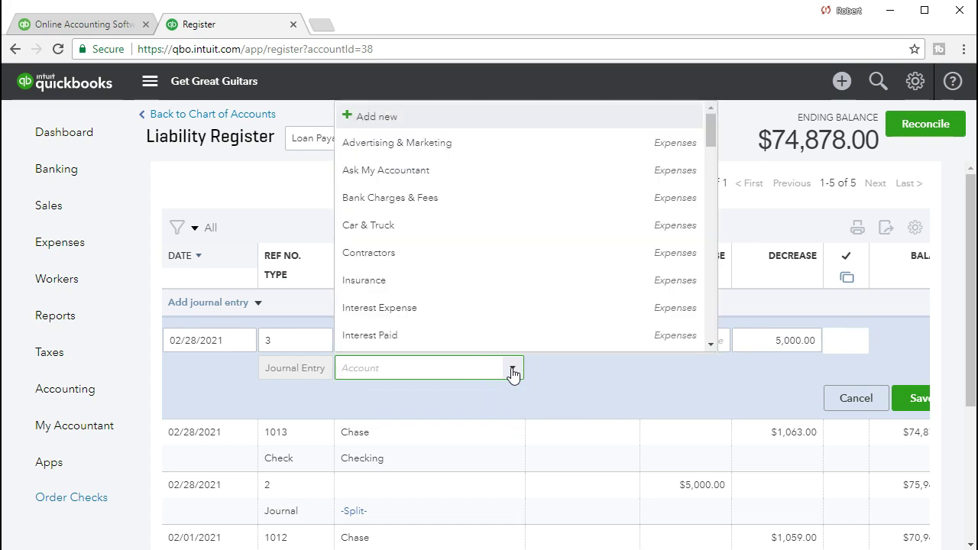
pyautogui.write('Loan Payable - Current')
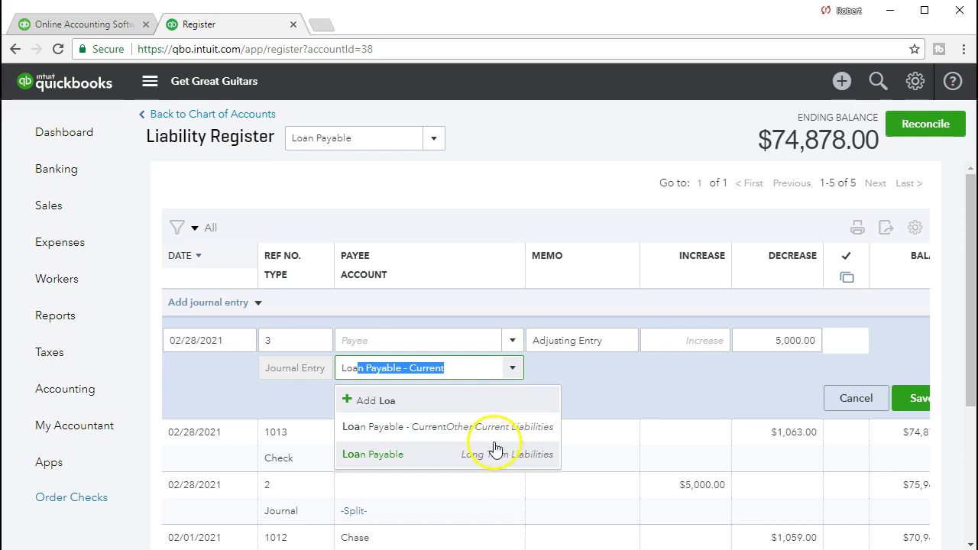
pyautogui.click(491, 434)
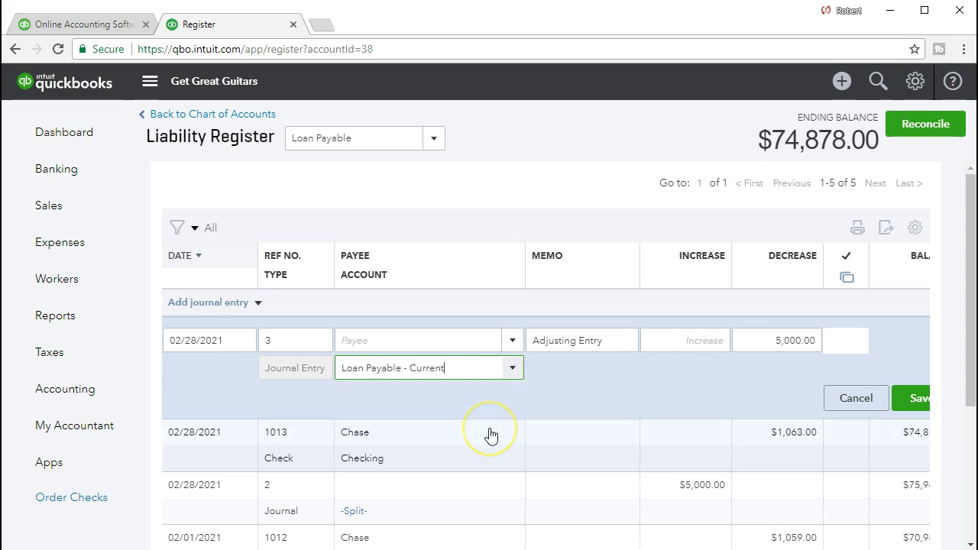
pyautogui.click(908, 400)
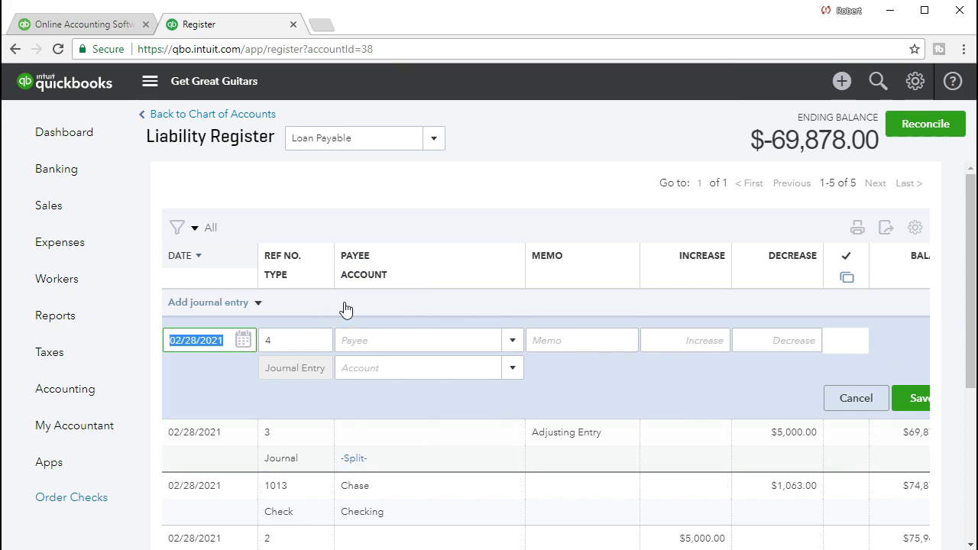
# - Return to the Chart of Accounts, check the liability balances and open the journal transaction in the Loan Payable - Current register
pyautogui.click(258, 116)
pyautogui.scroll(-5, 388, 301)
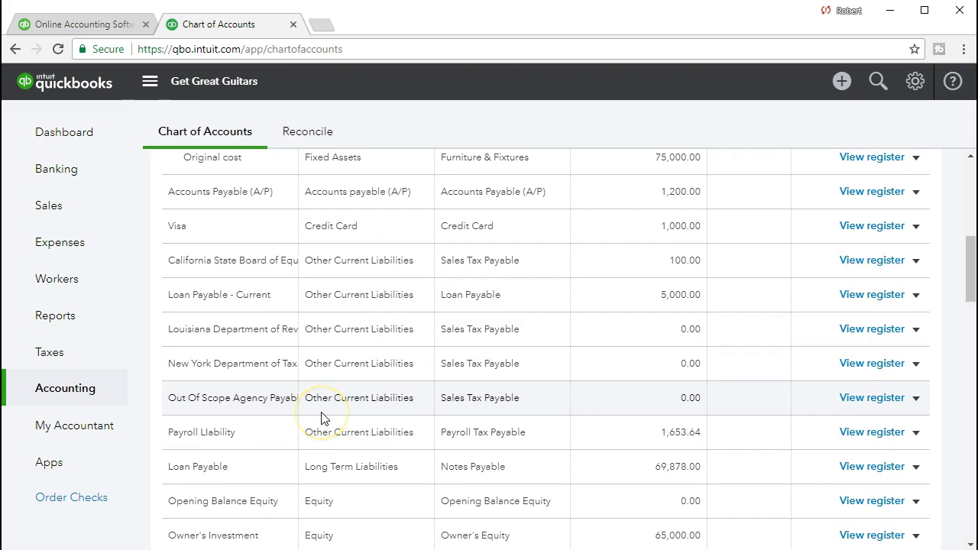
pyautogui.scroll(2, 321, 415)
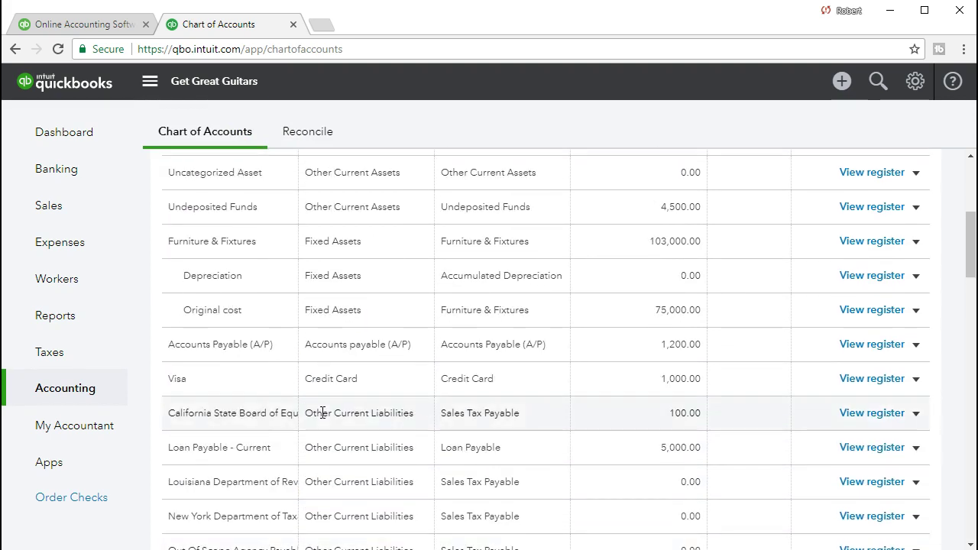
pyautogui.scroll(1, 322, 415)
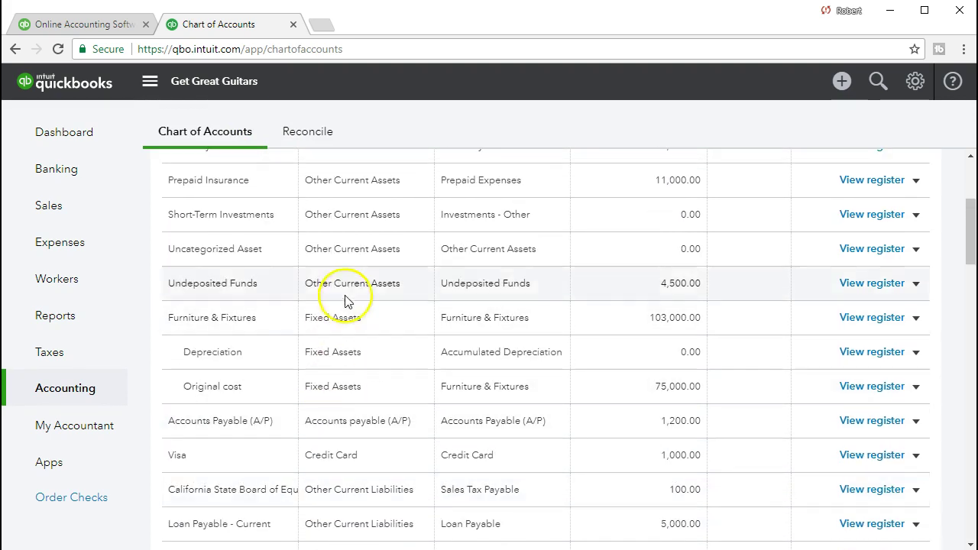
pyautogui.scroll(-3, 339, 343)
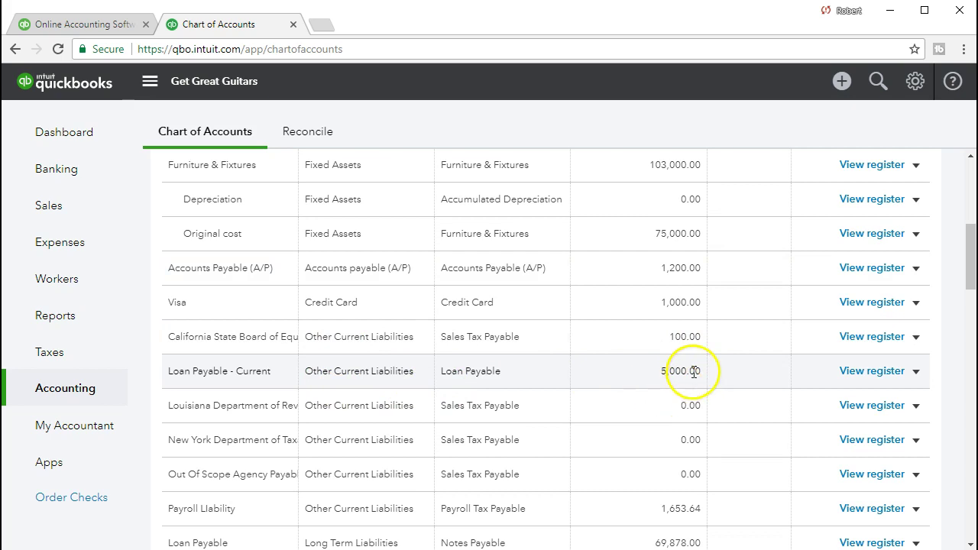
pyautogui.click(872, 372)
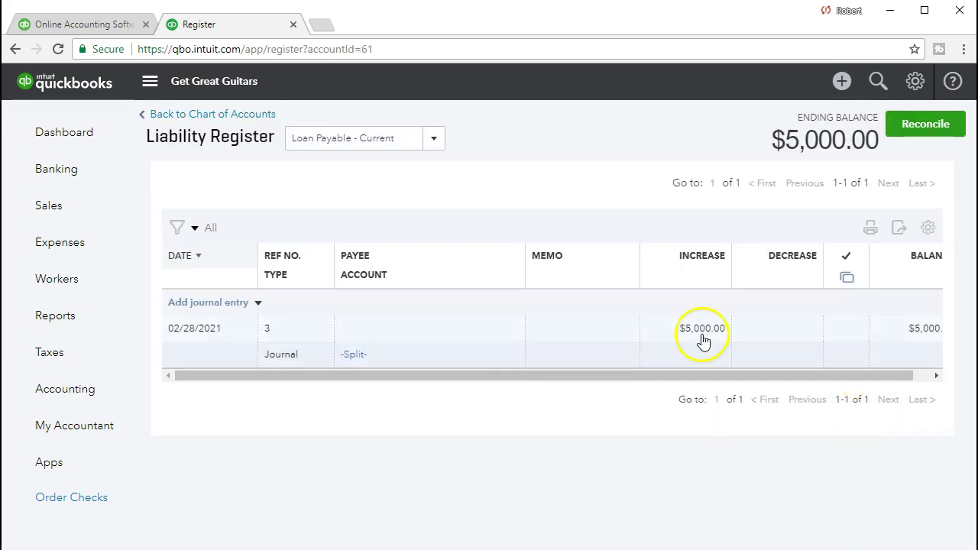
pyautogui.click(346, 361)
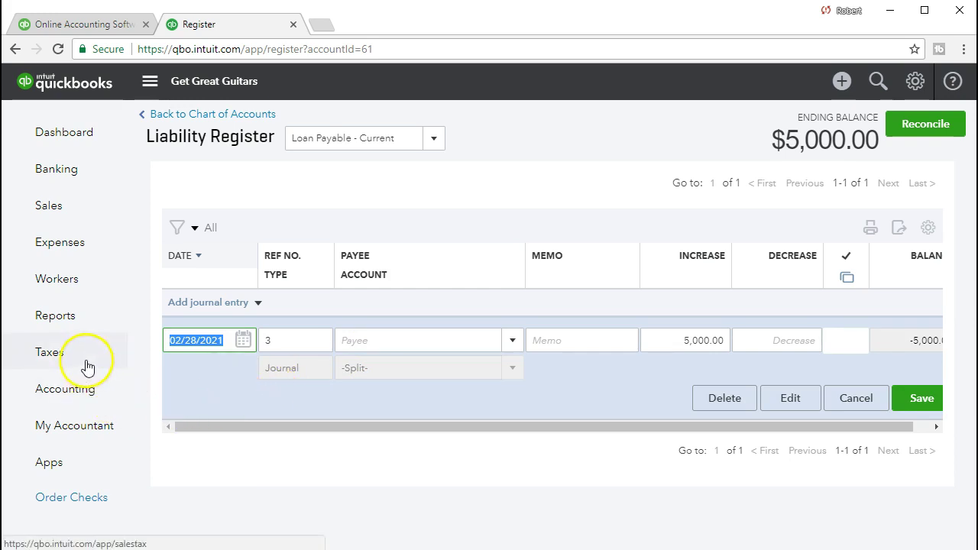
# - Run the Balance Sheet report for the period 01/01/2021 to 02/28/2021
pyautogui.click(82, 323)
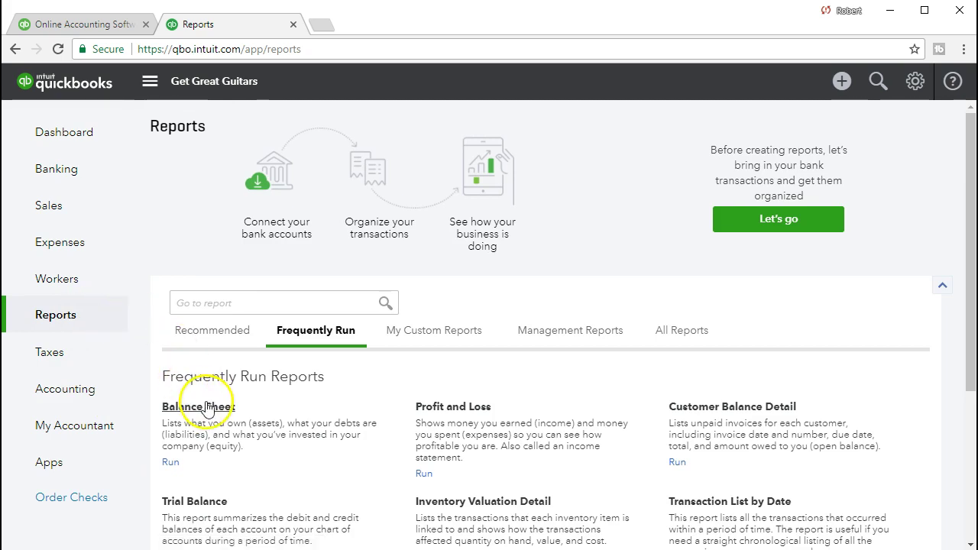
pyautogui.click(200, 406)
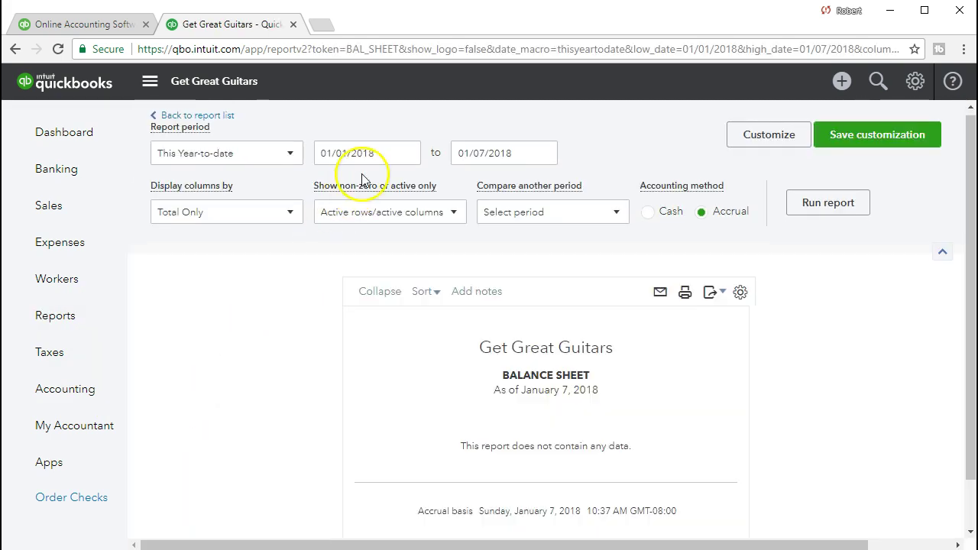
pyautogui.click(385, 153)
pyautogui.write('010121')
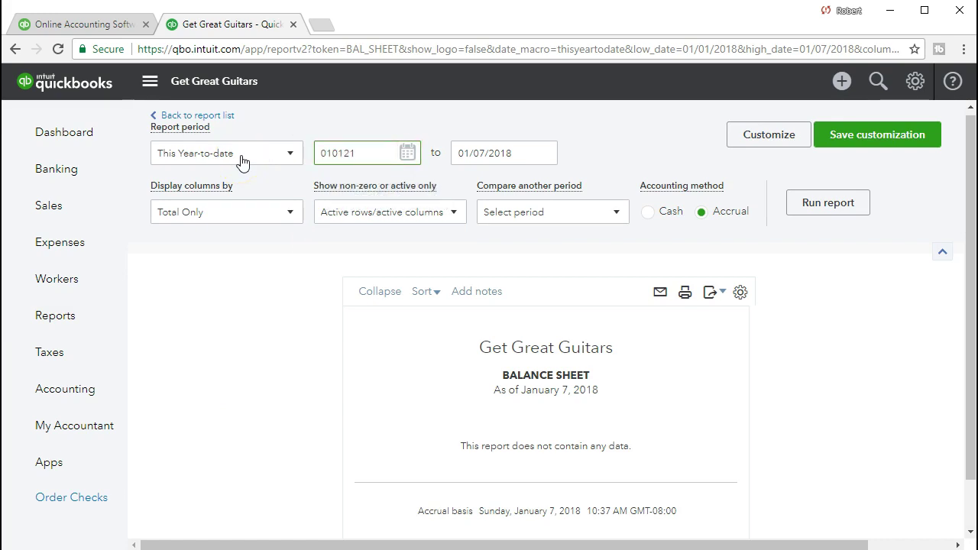
pyautogui.press('Tab')
pyautogui.write('022821')
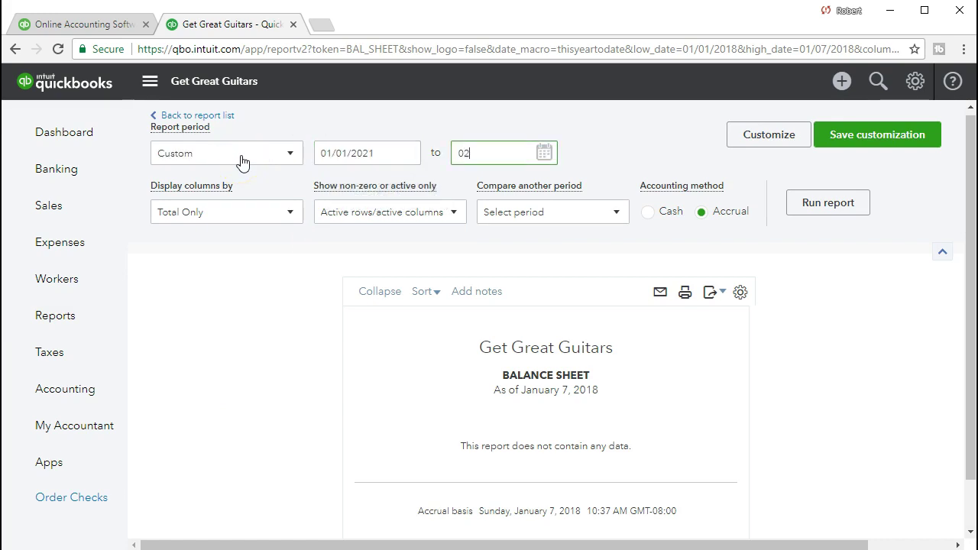
pyautogui.press('Tab')
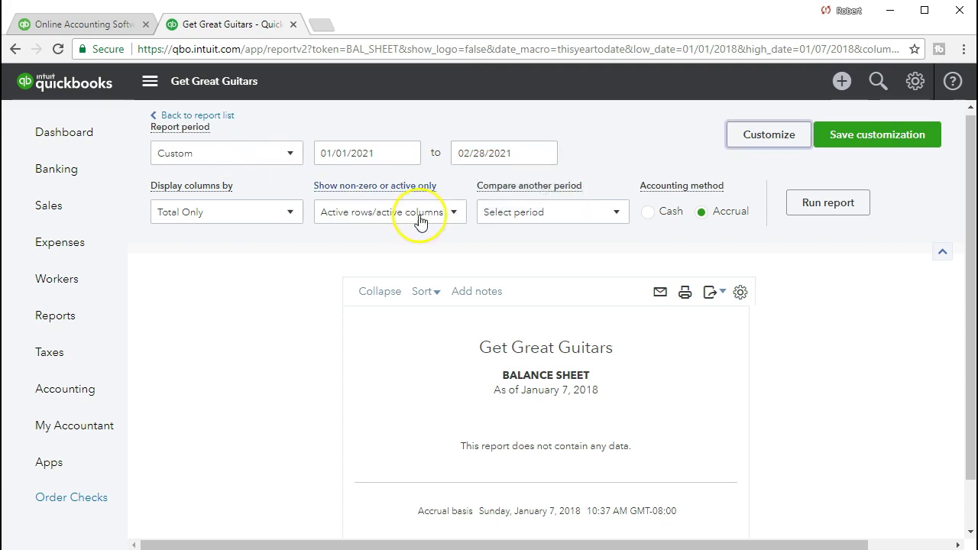
pyautogui.click(803, 211)
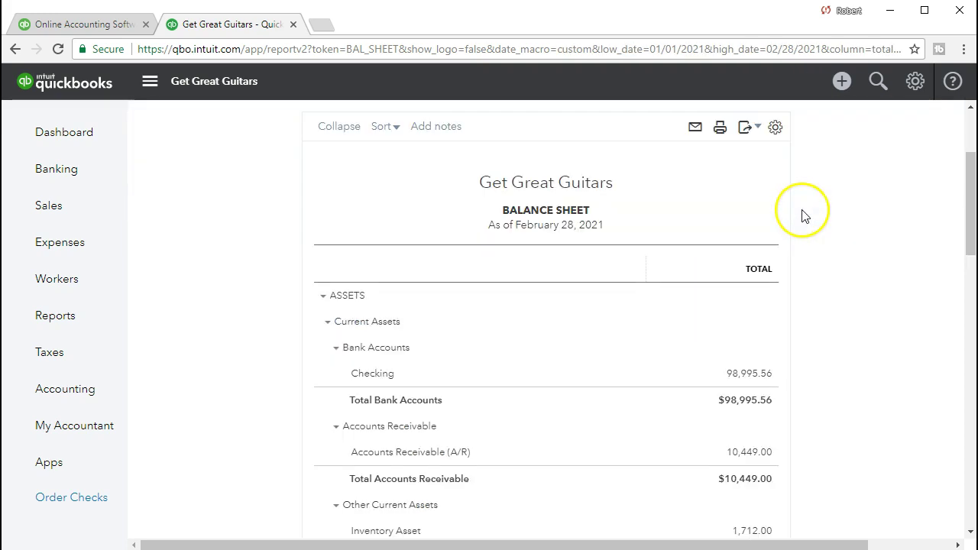
# - Drill down from Loan Payable - Current under Other Current Liabilities to its journal entry and examine the debit and credit lines
pyautogui.scroll(-2, 803, 313)
pyautogui.scroll(-2, 803, 317)
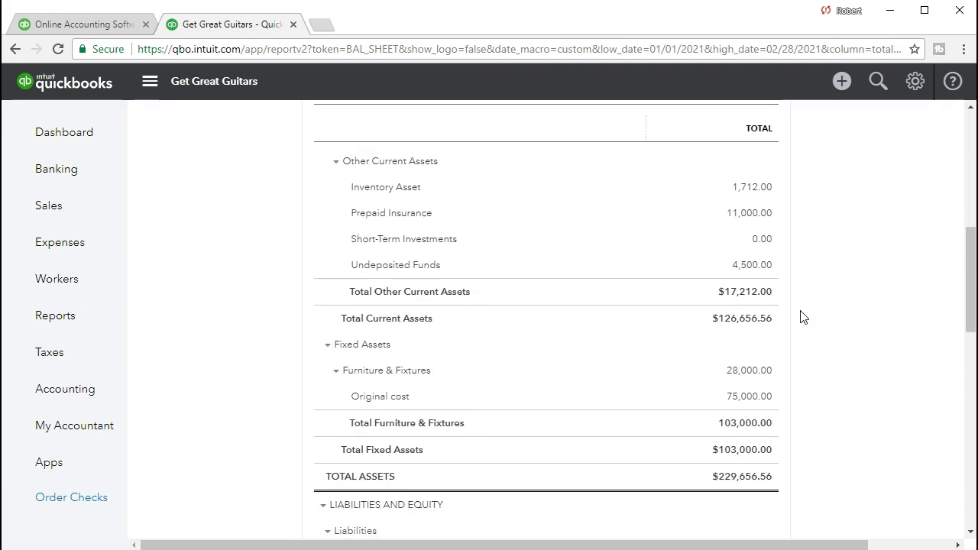
pyautogui.scroll(-4, 803, 317)
pyautogui.scroll(-2, 803, 318)
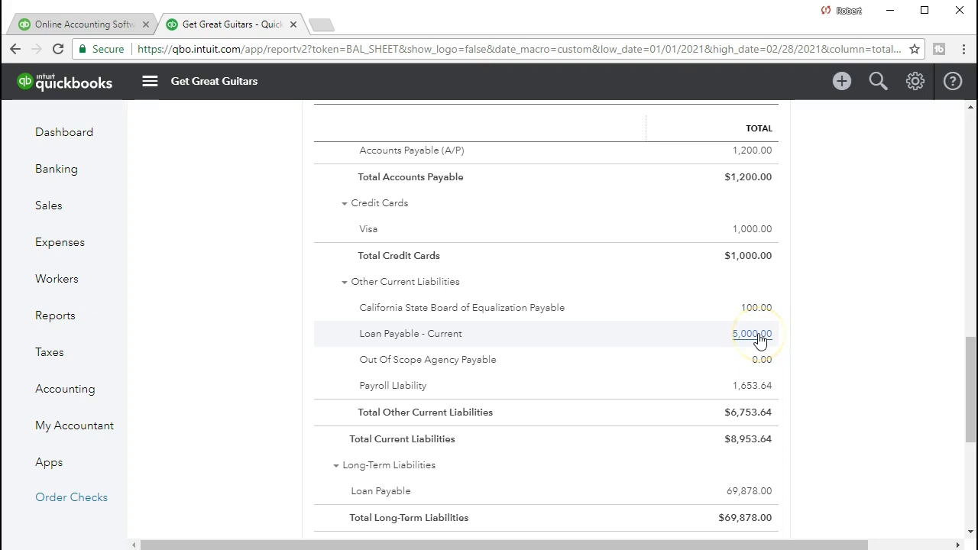
pyautogui.scroll(-1, 760, 340)
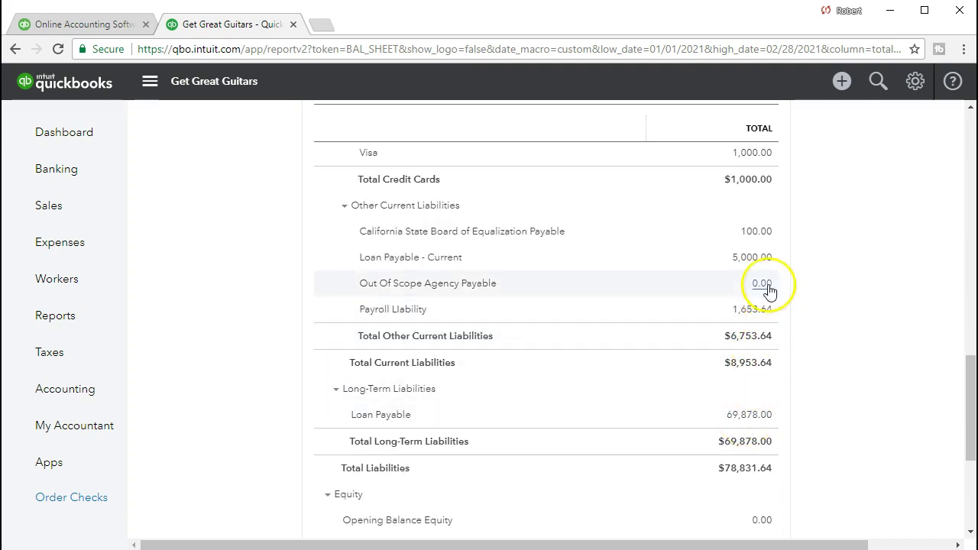
pyautogui.click(755, 260)
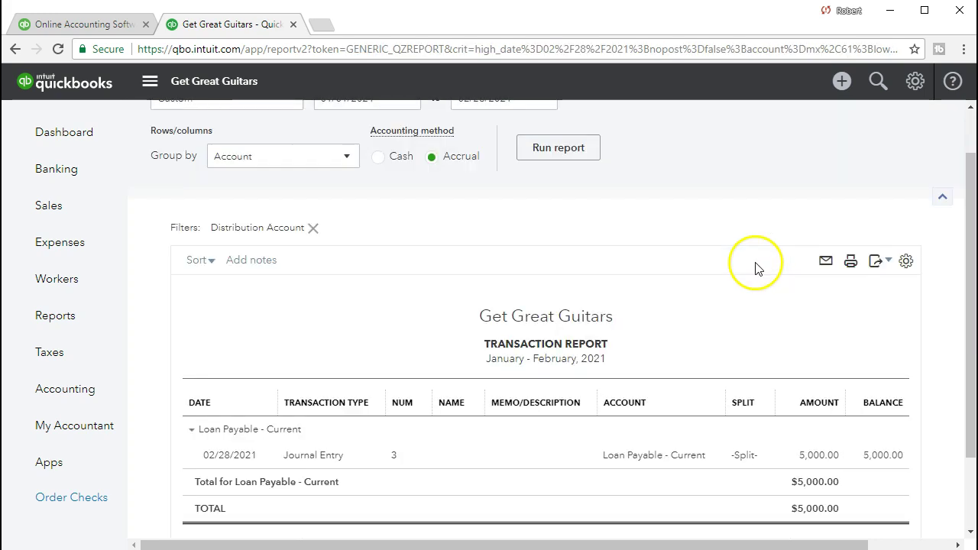
pyautogui.click(807, 458)
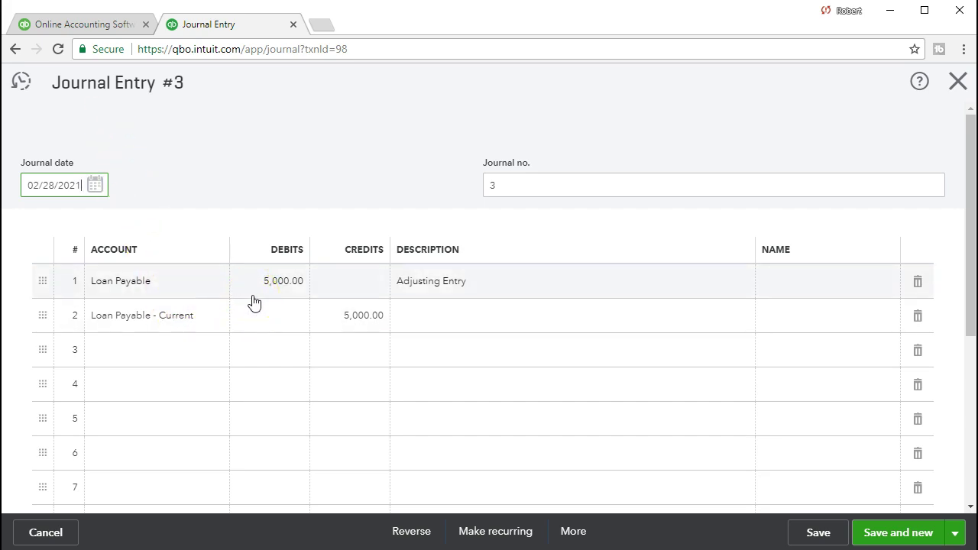
pyautogui.click(323, 327)
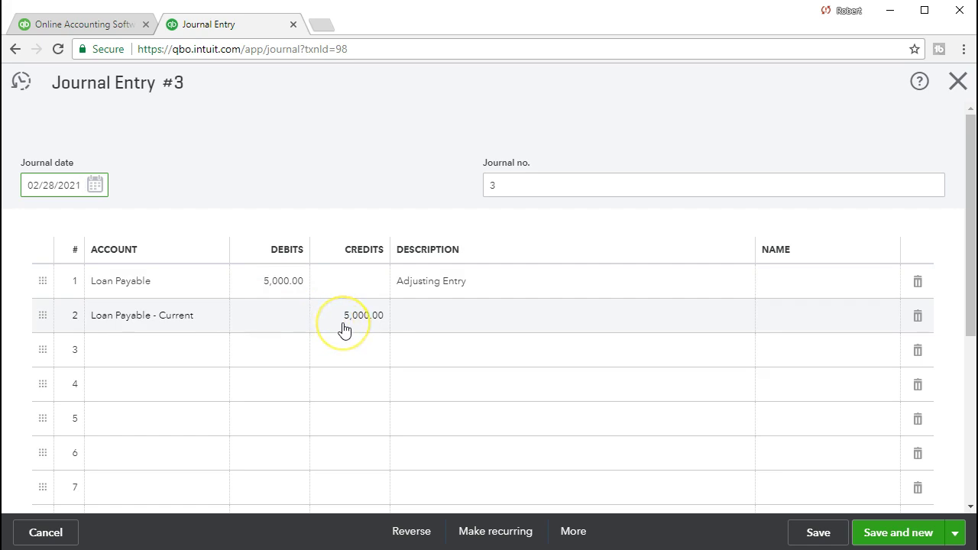